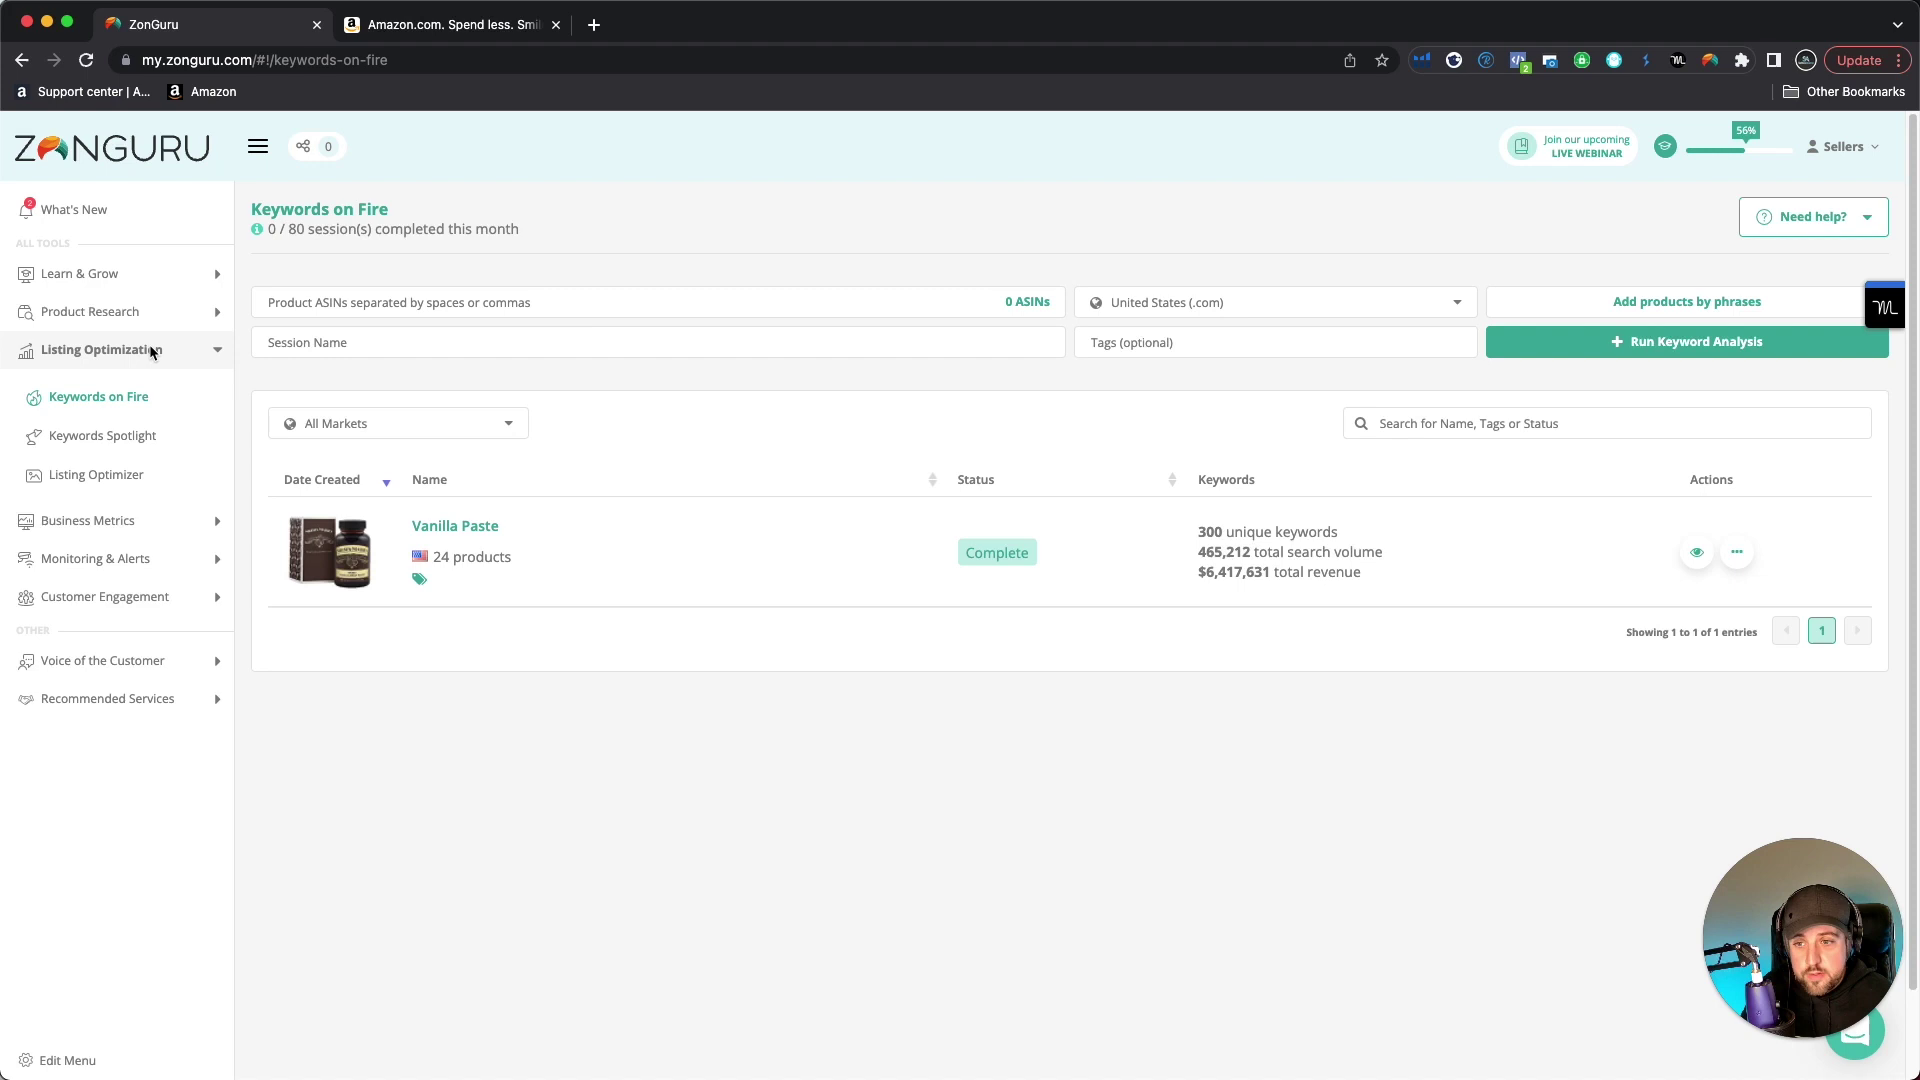
Run a keyword analysis with no ASINs to get the warning, then try the Add-products-by-phrase window
{"action": "left_click", "coordinate": [213, 360]}
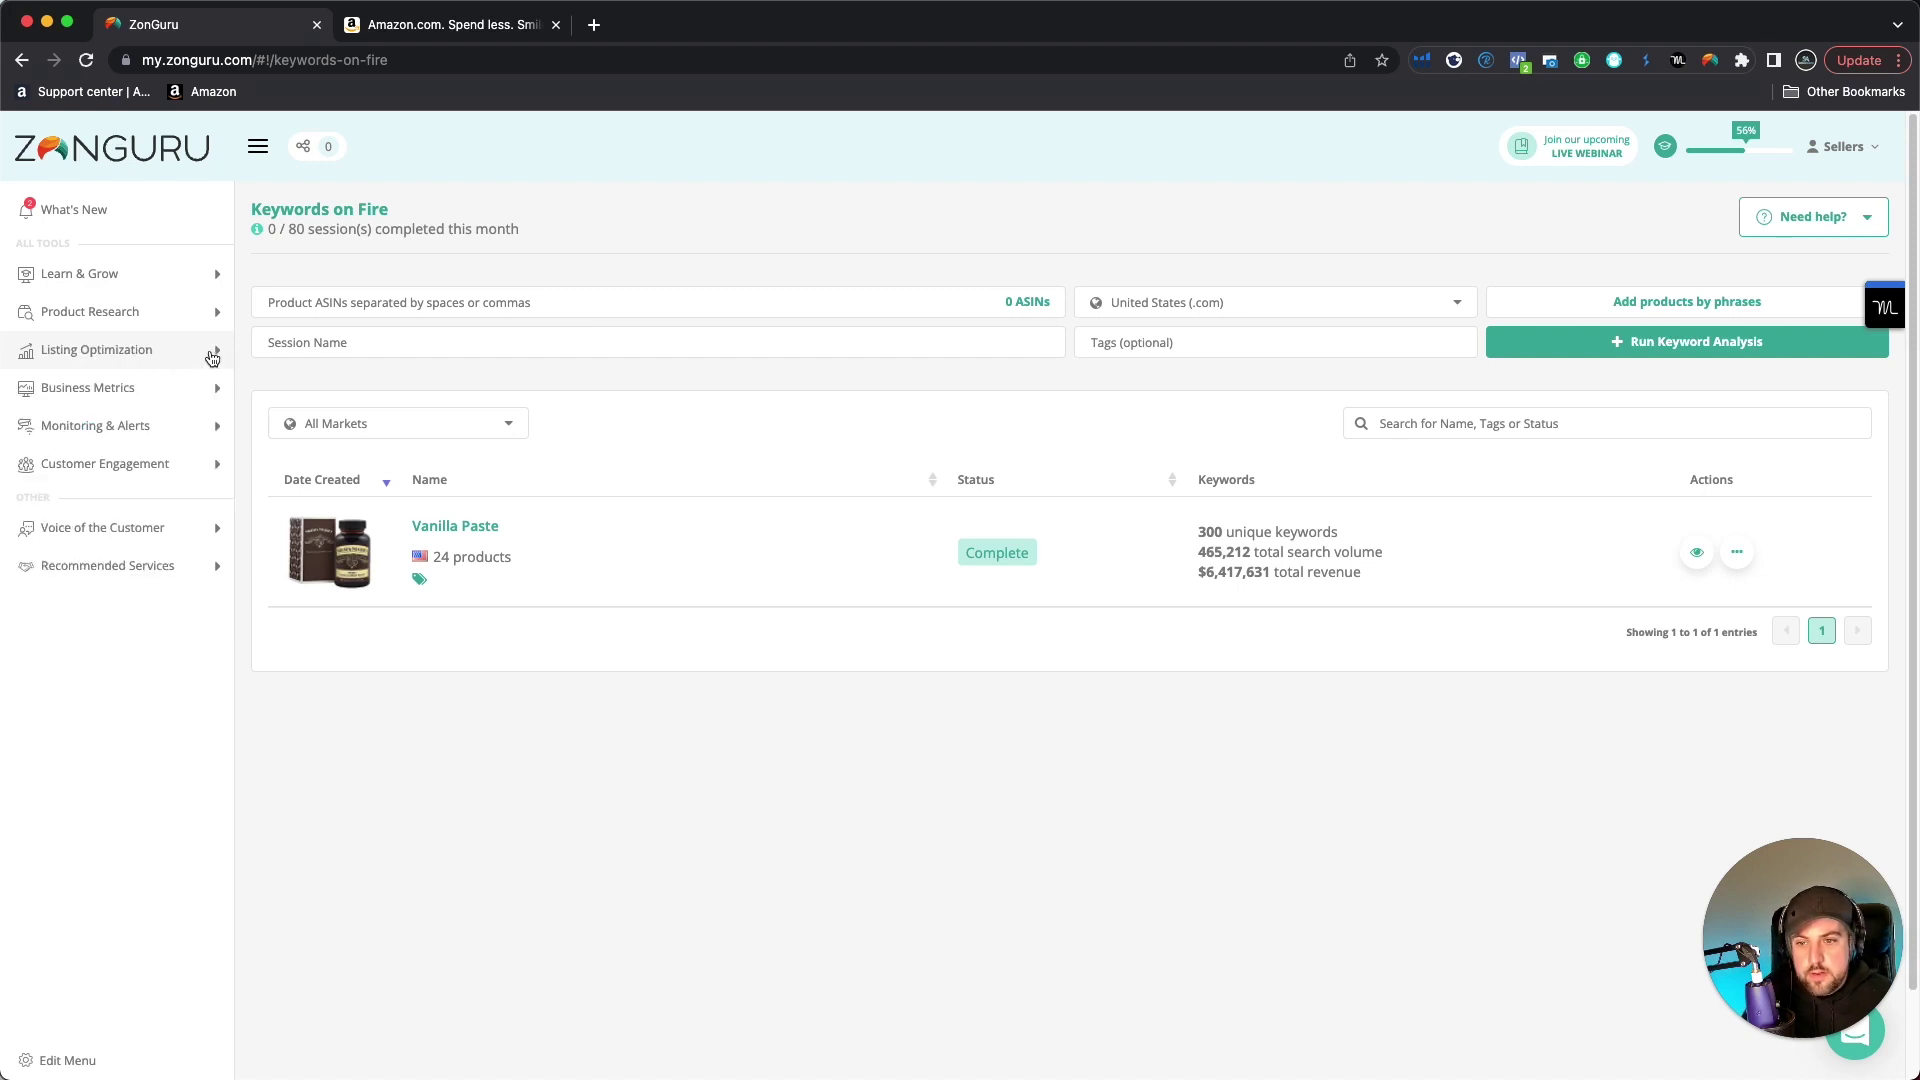
{"action": "left_click", "coordinate": [108, 360]}
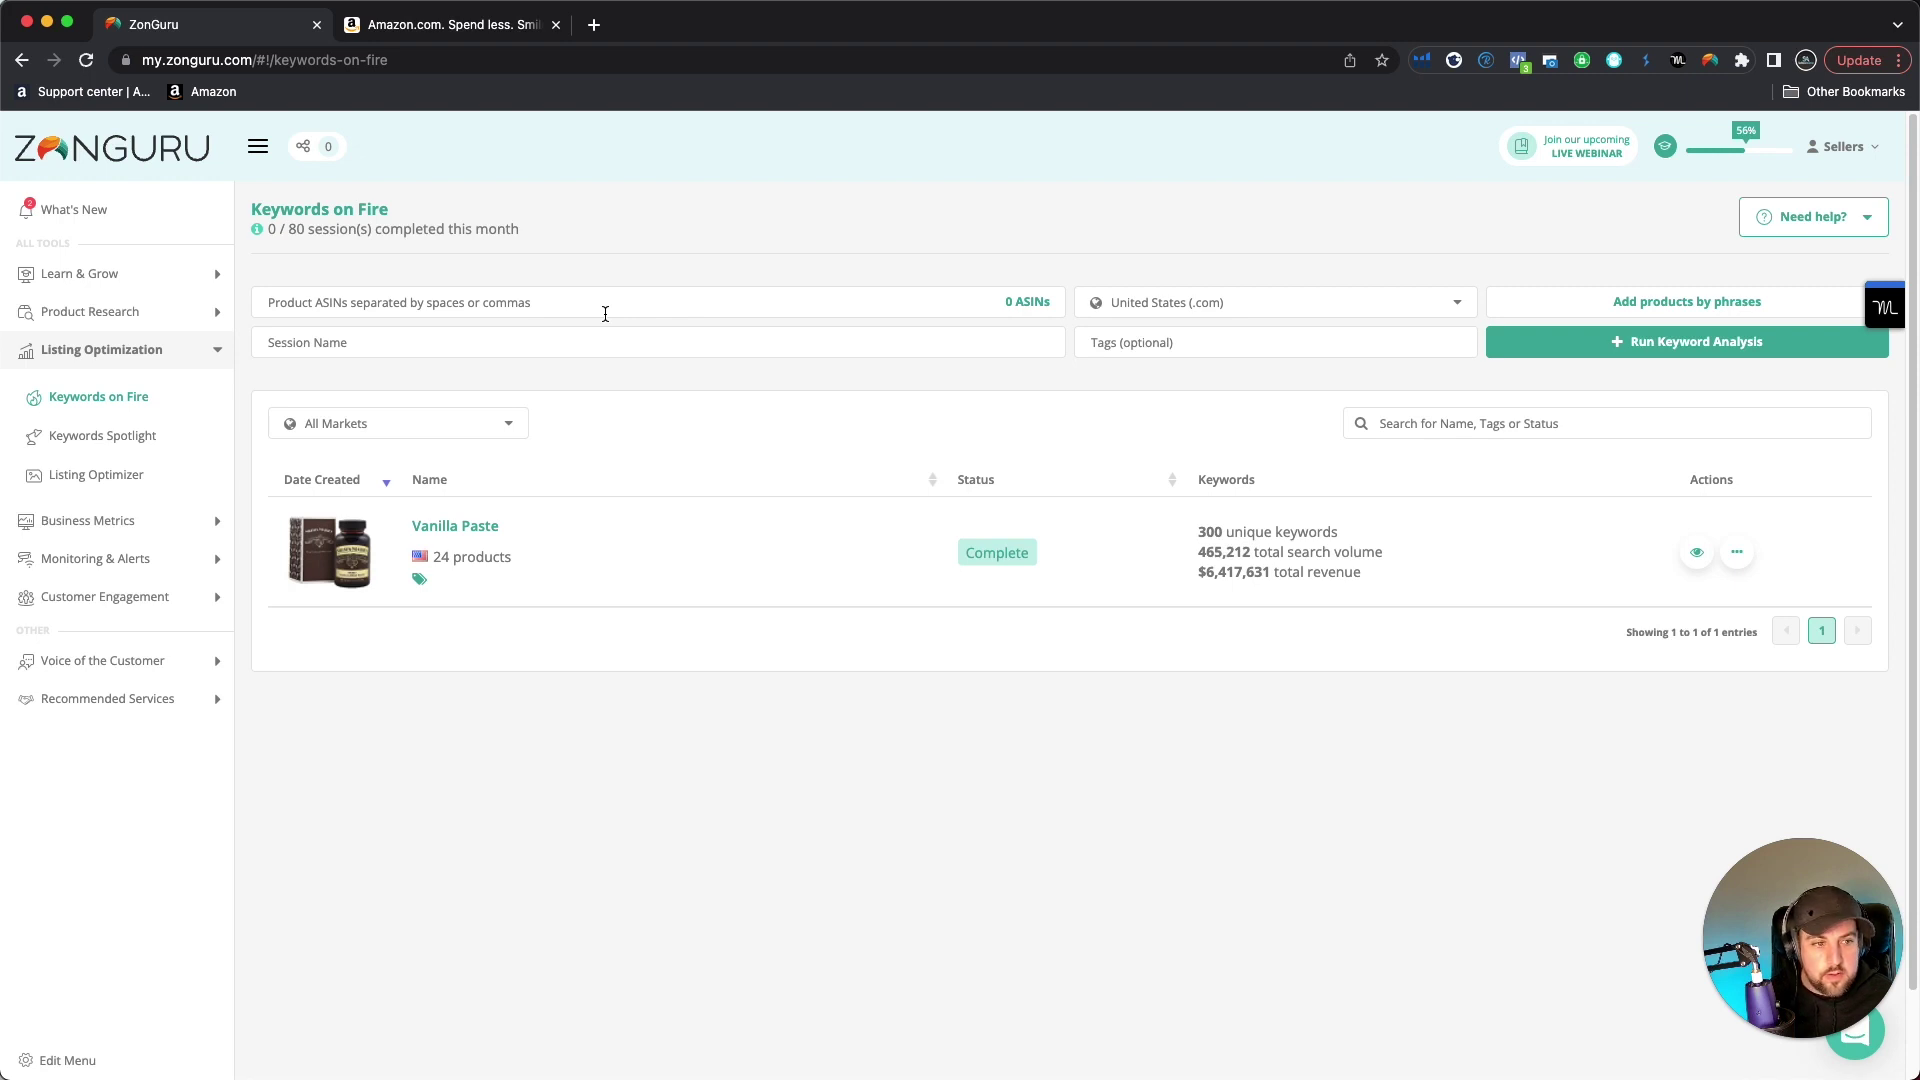
{"action": "left_click", "coordinate": [1559, 345]}
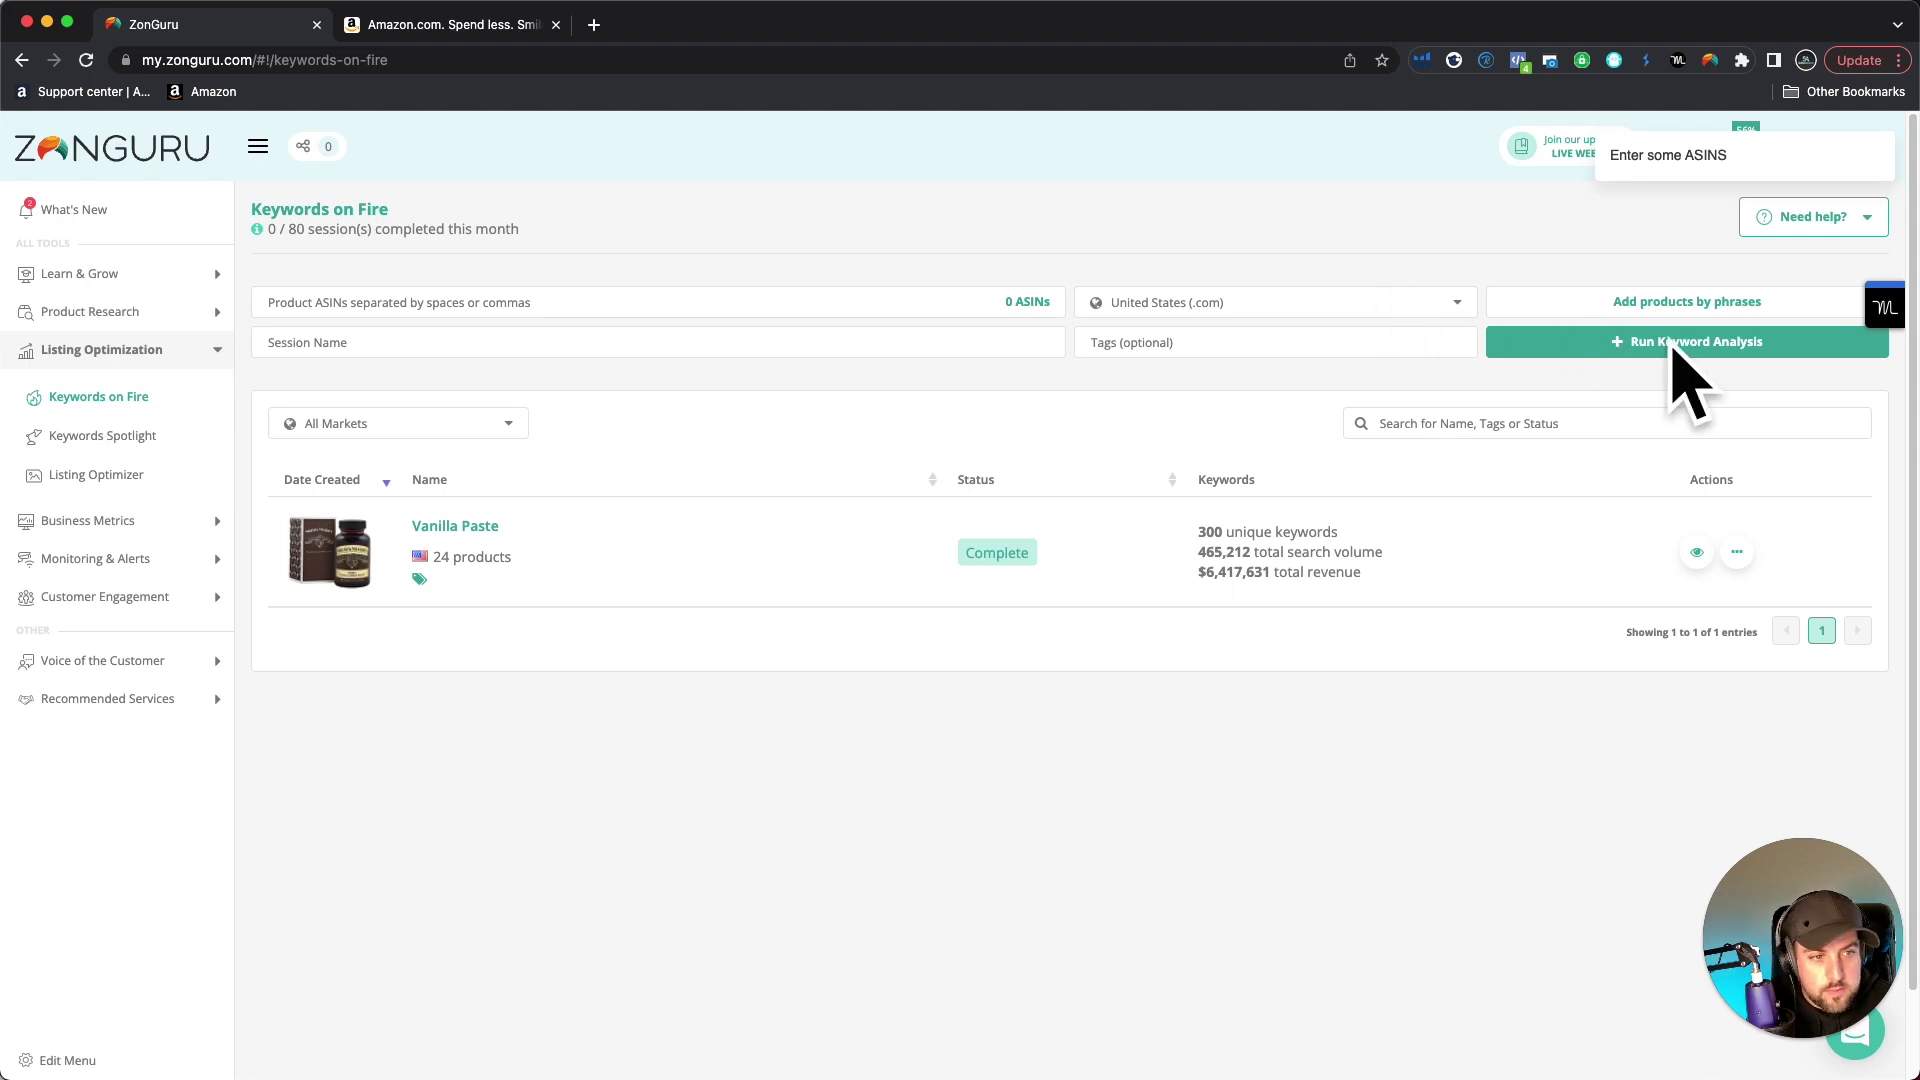
{"action": "left_click", "coordinate": [1632, 305]}
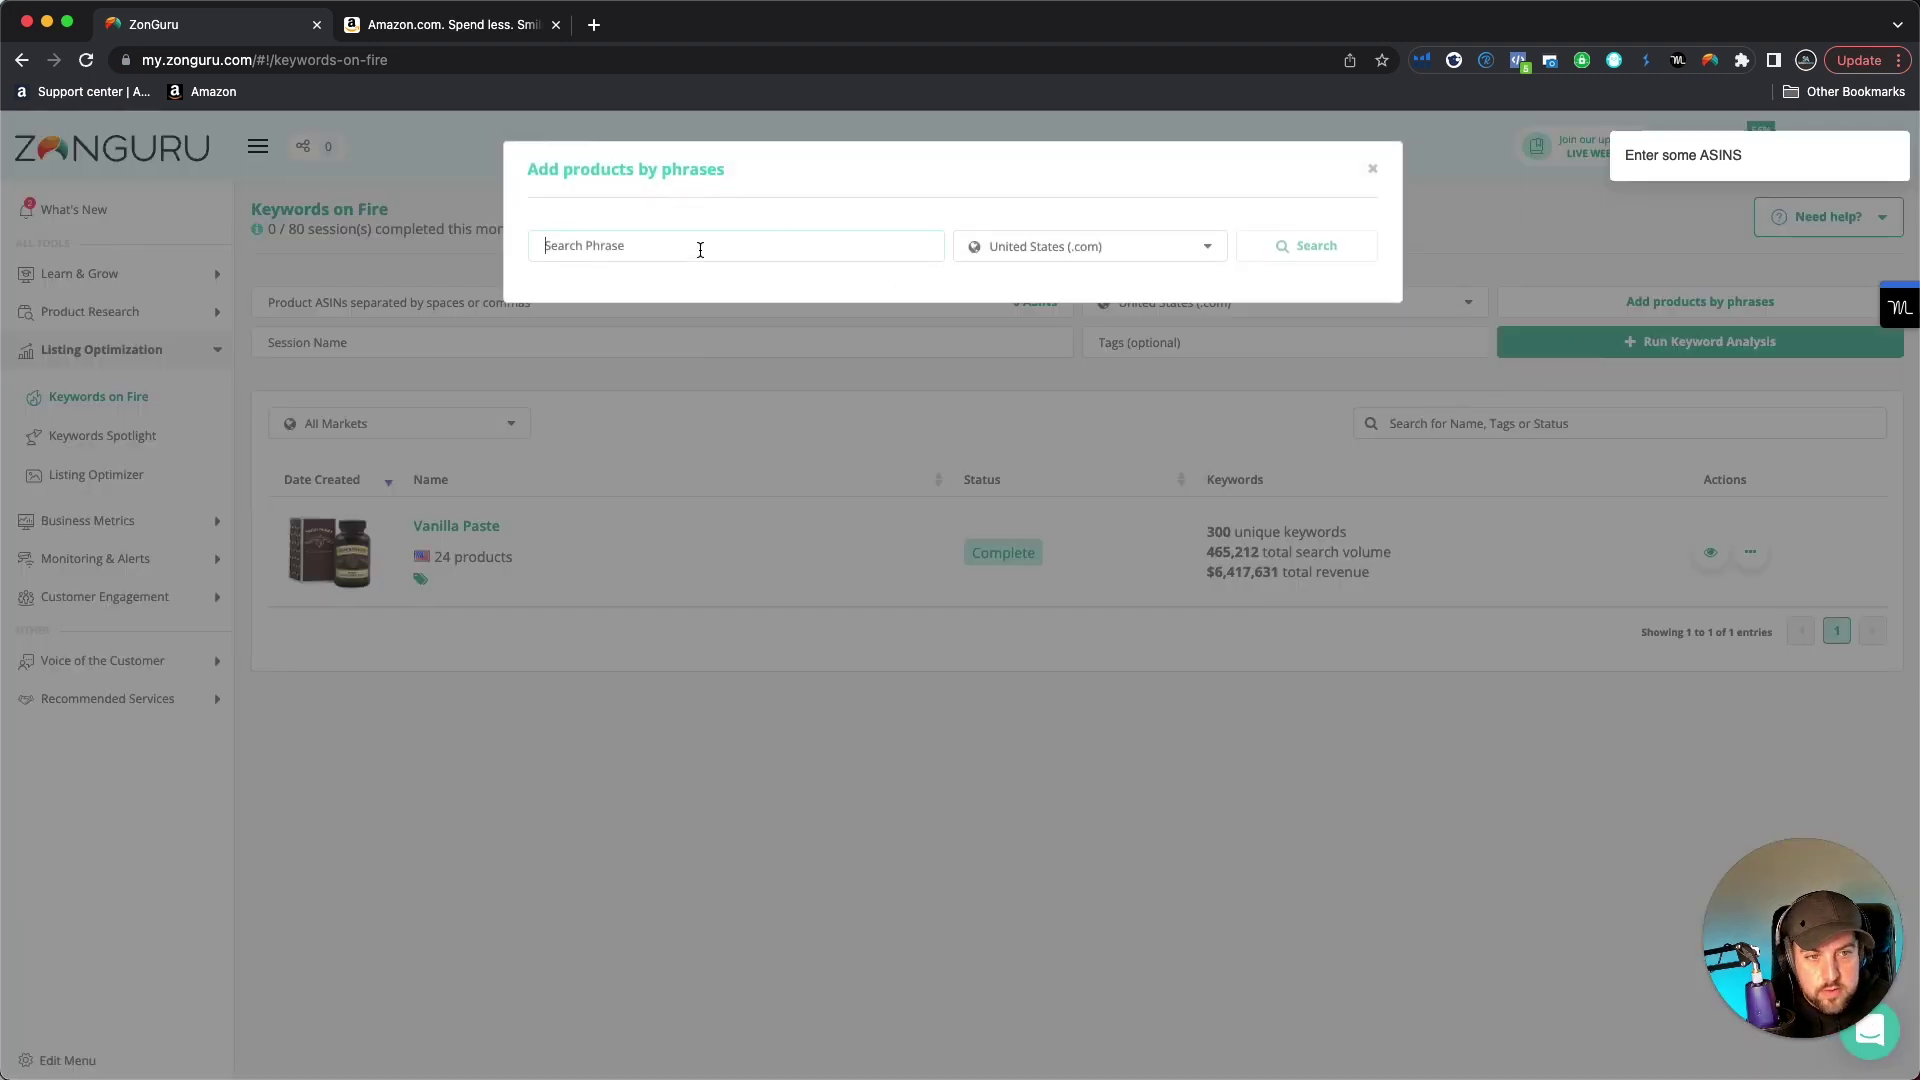
{"action": "left_click", "coordinate": [1373, 174]}
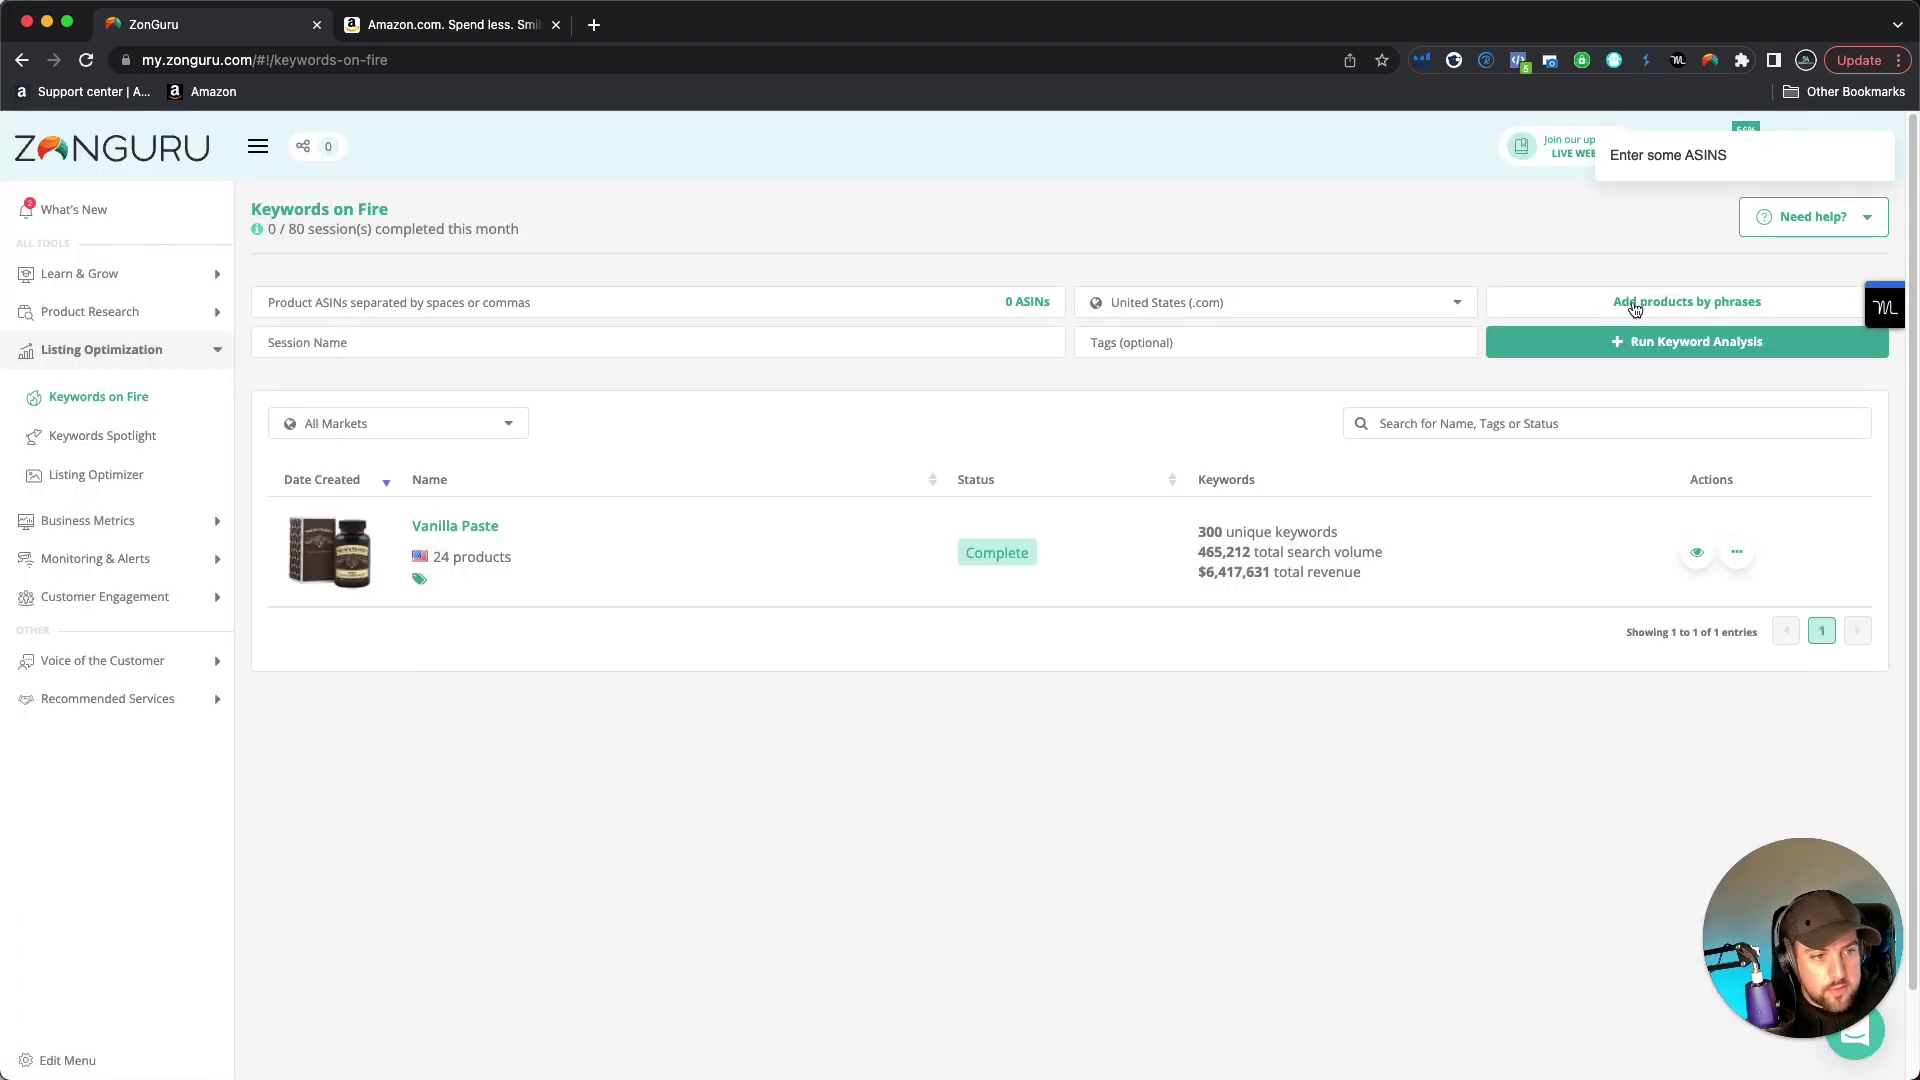
Search for products matching the phrase 'dog bones'
{"action": "left_click", "coordinate": [1647, 305]}
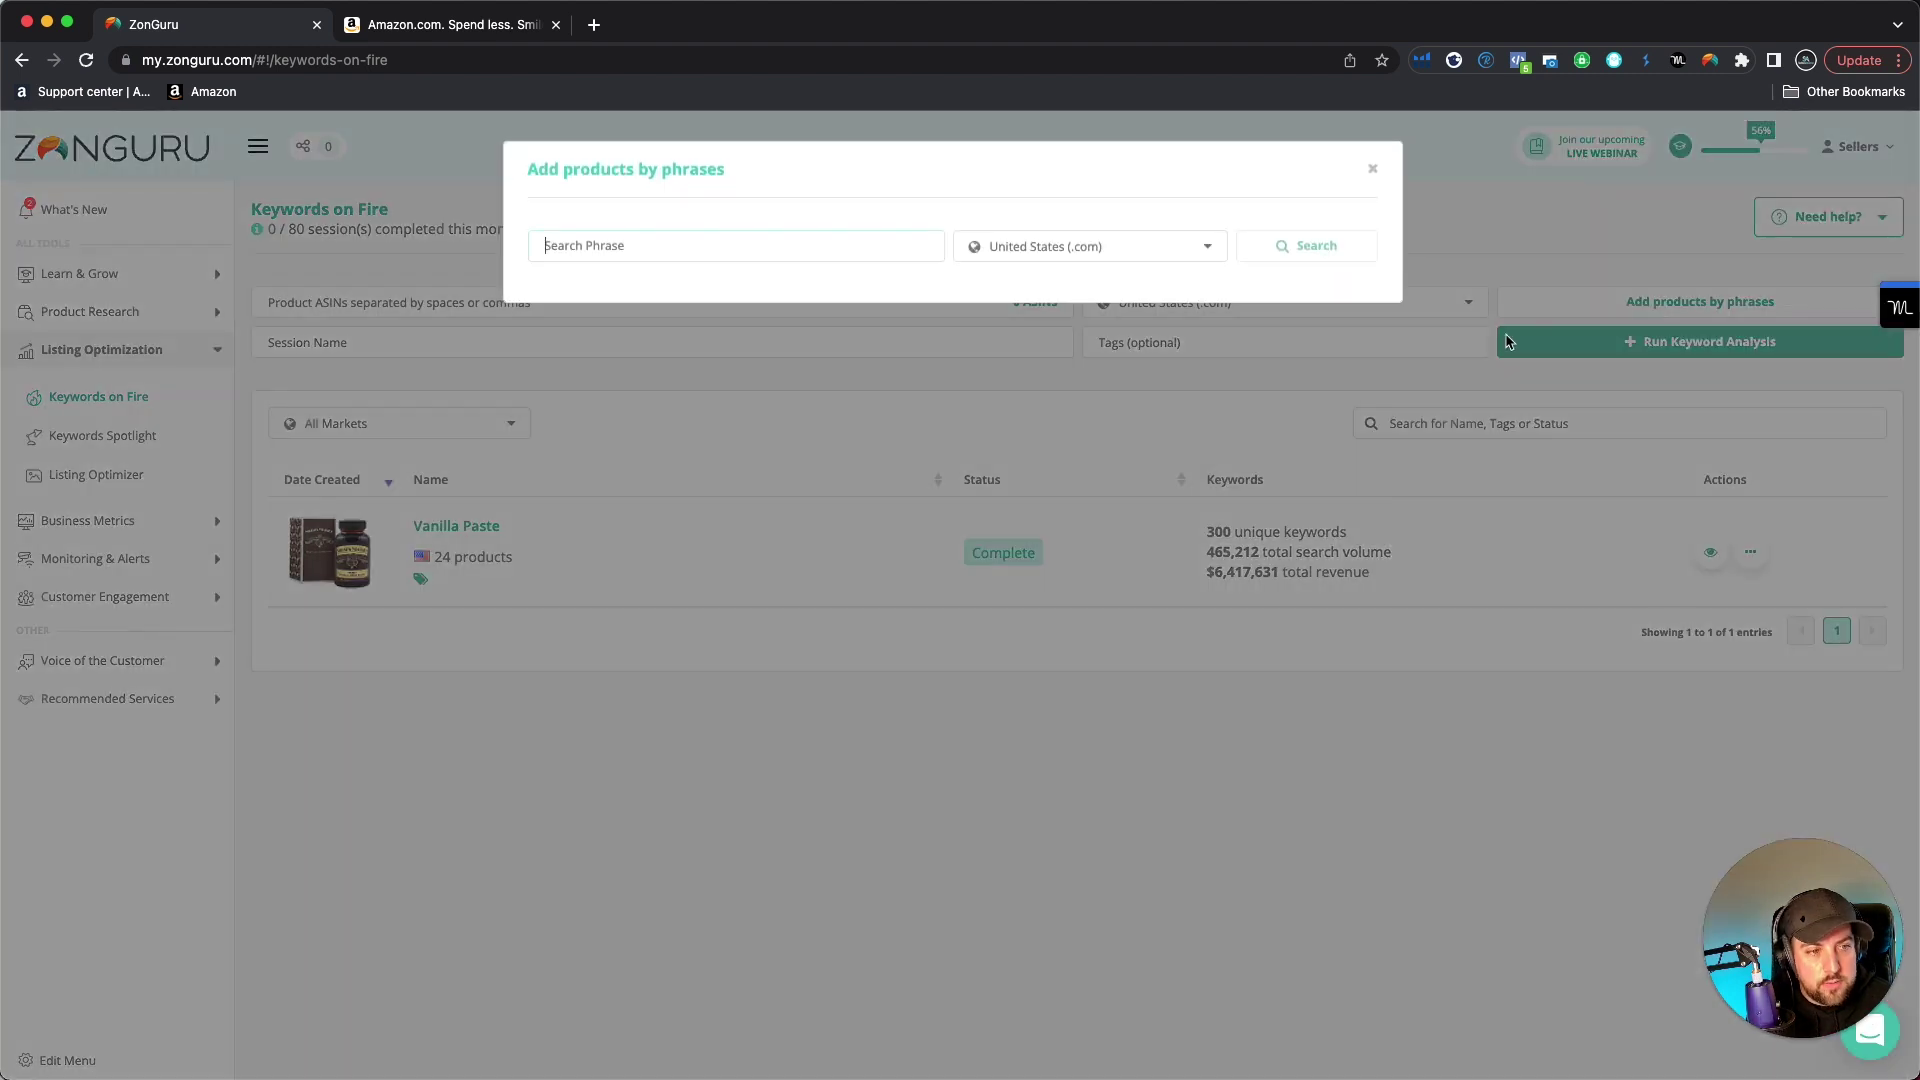
{"action": "type", "text": "dog bones"}
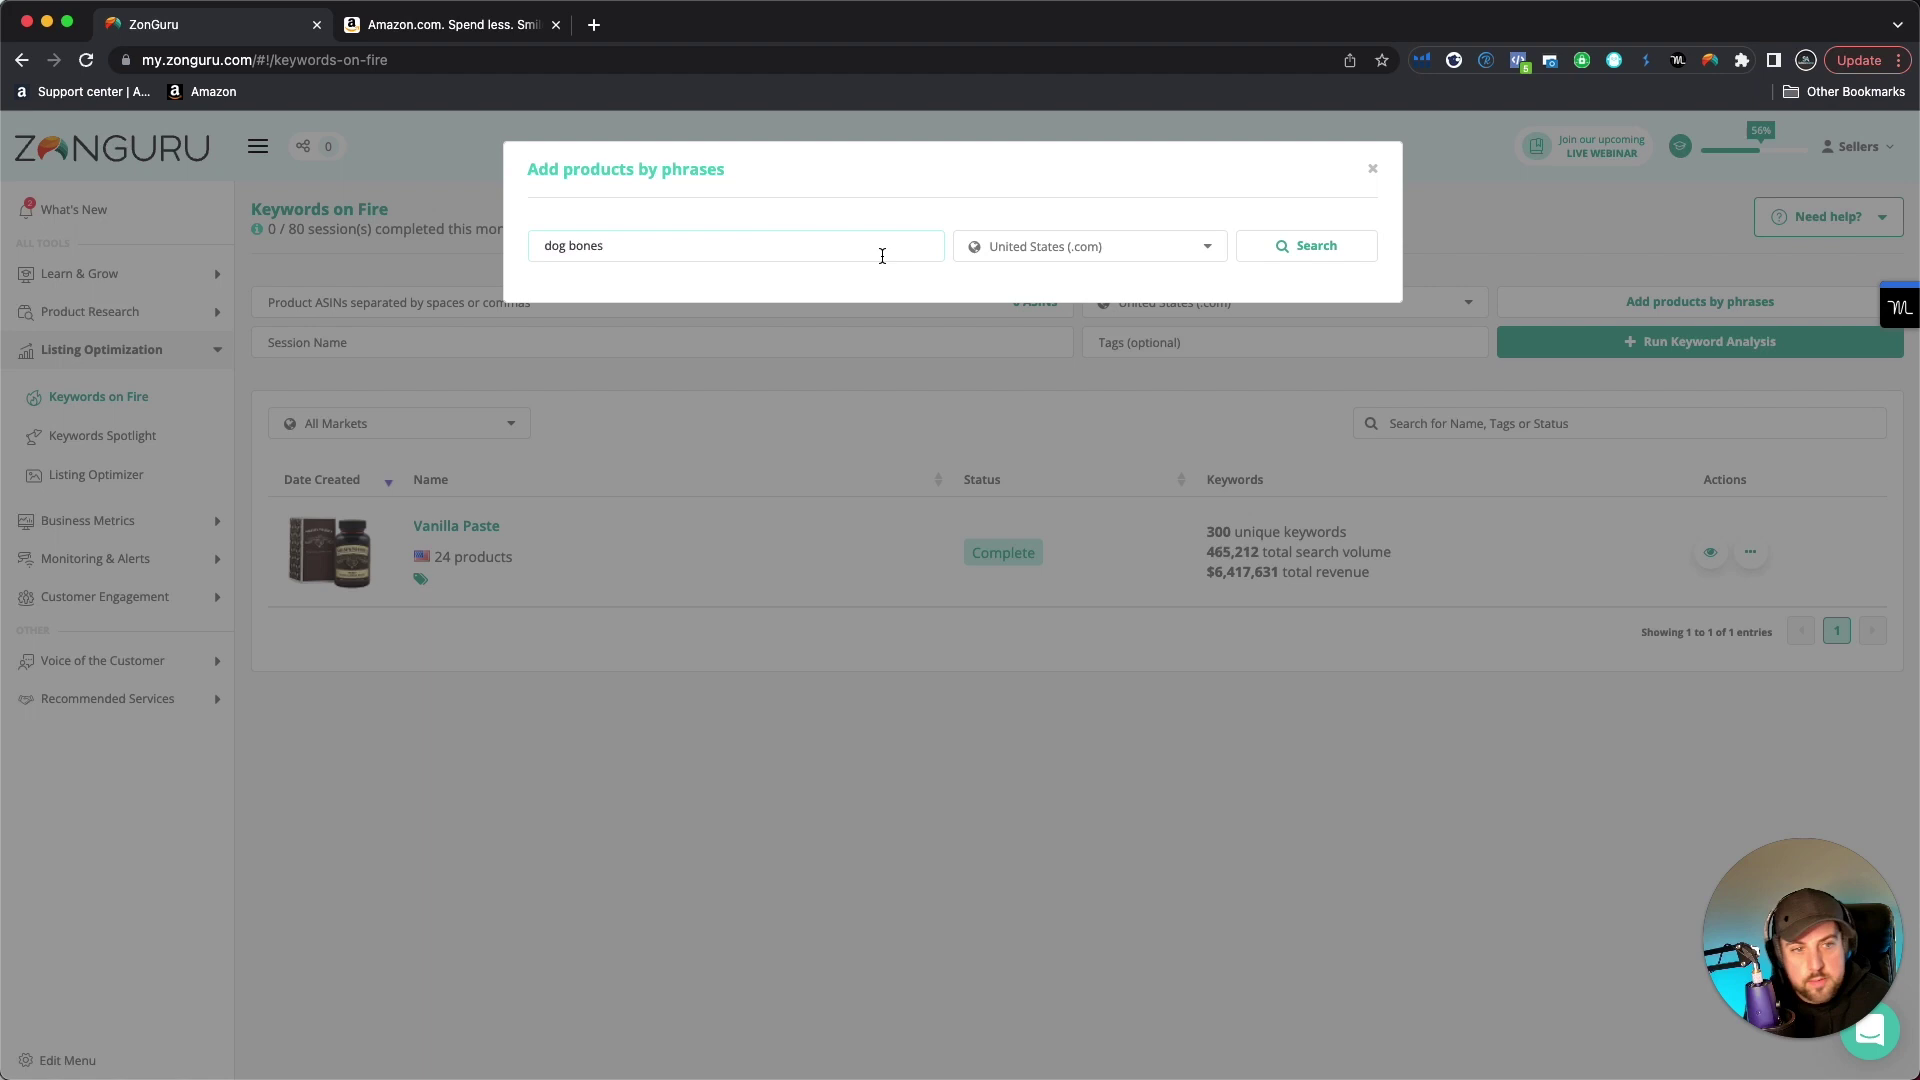
{"action": "left_click", "coordinate": [1318, 256]}
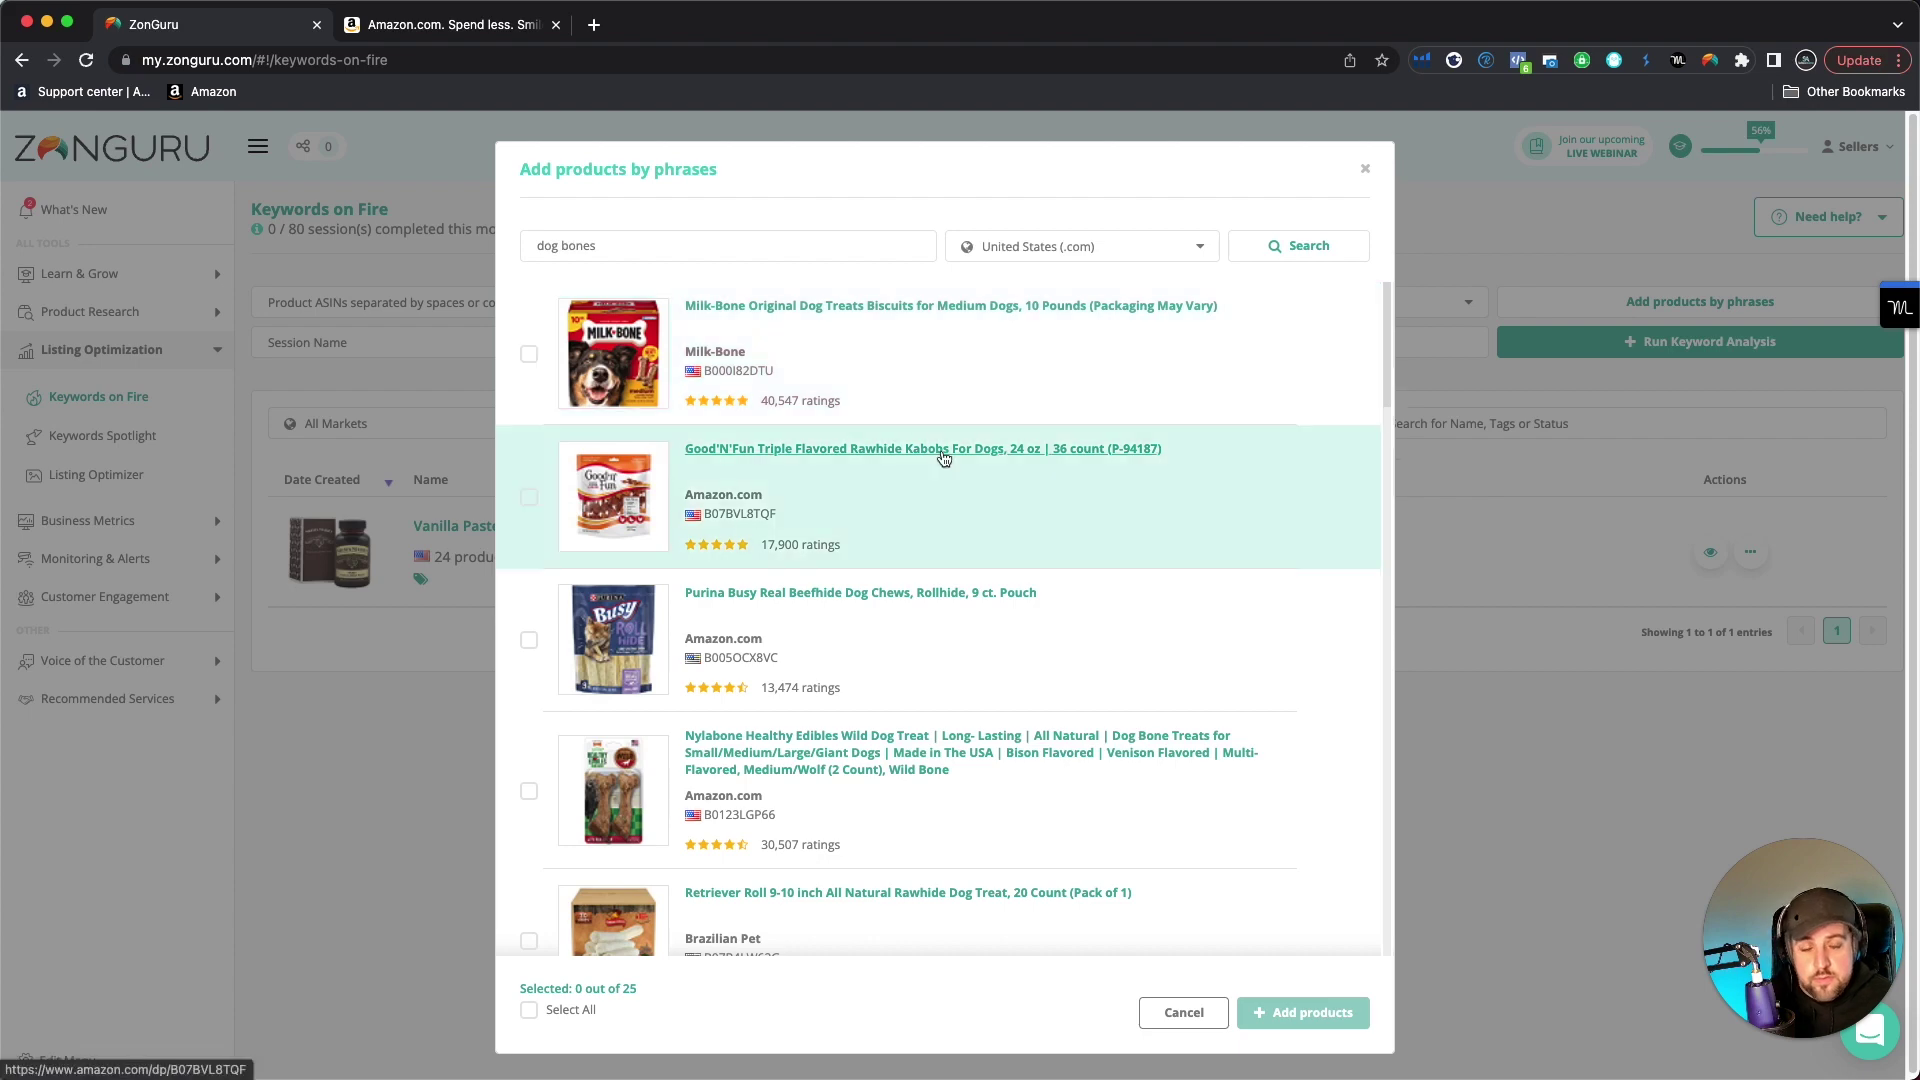
{"action": "scroll", "coordinate": [900, 700], "scroll_direction": "down", "scroll_amount": 5}
{"action": "scroll", "coordinate": [760, 880], "scroll_direction": "up", "scroll_amount": 4}
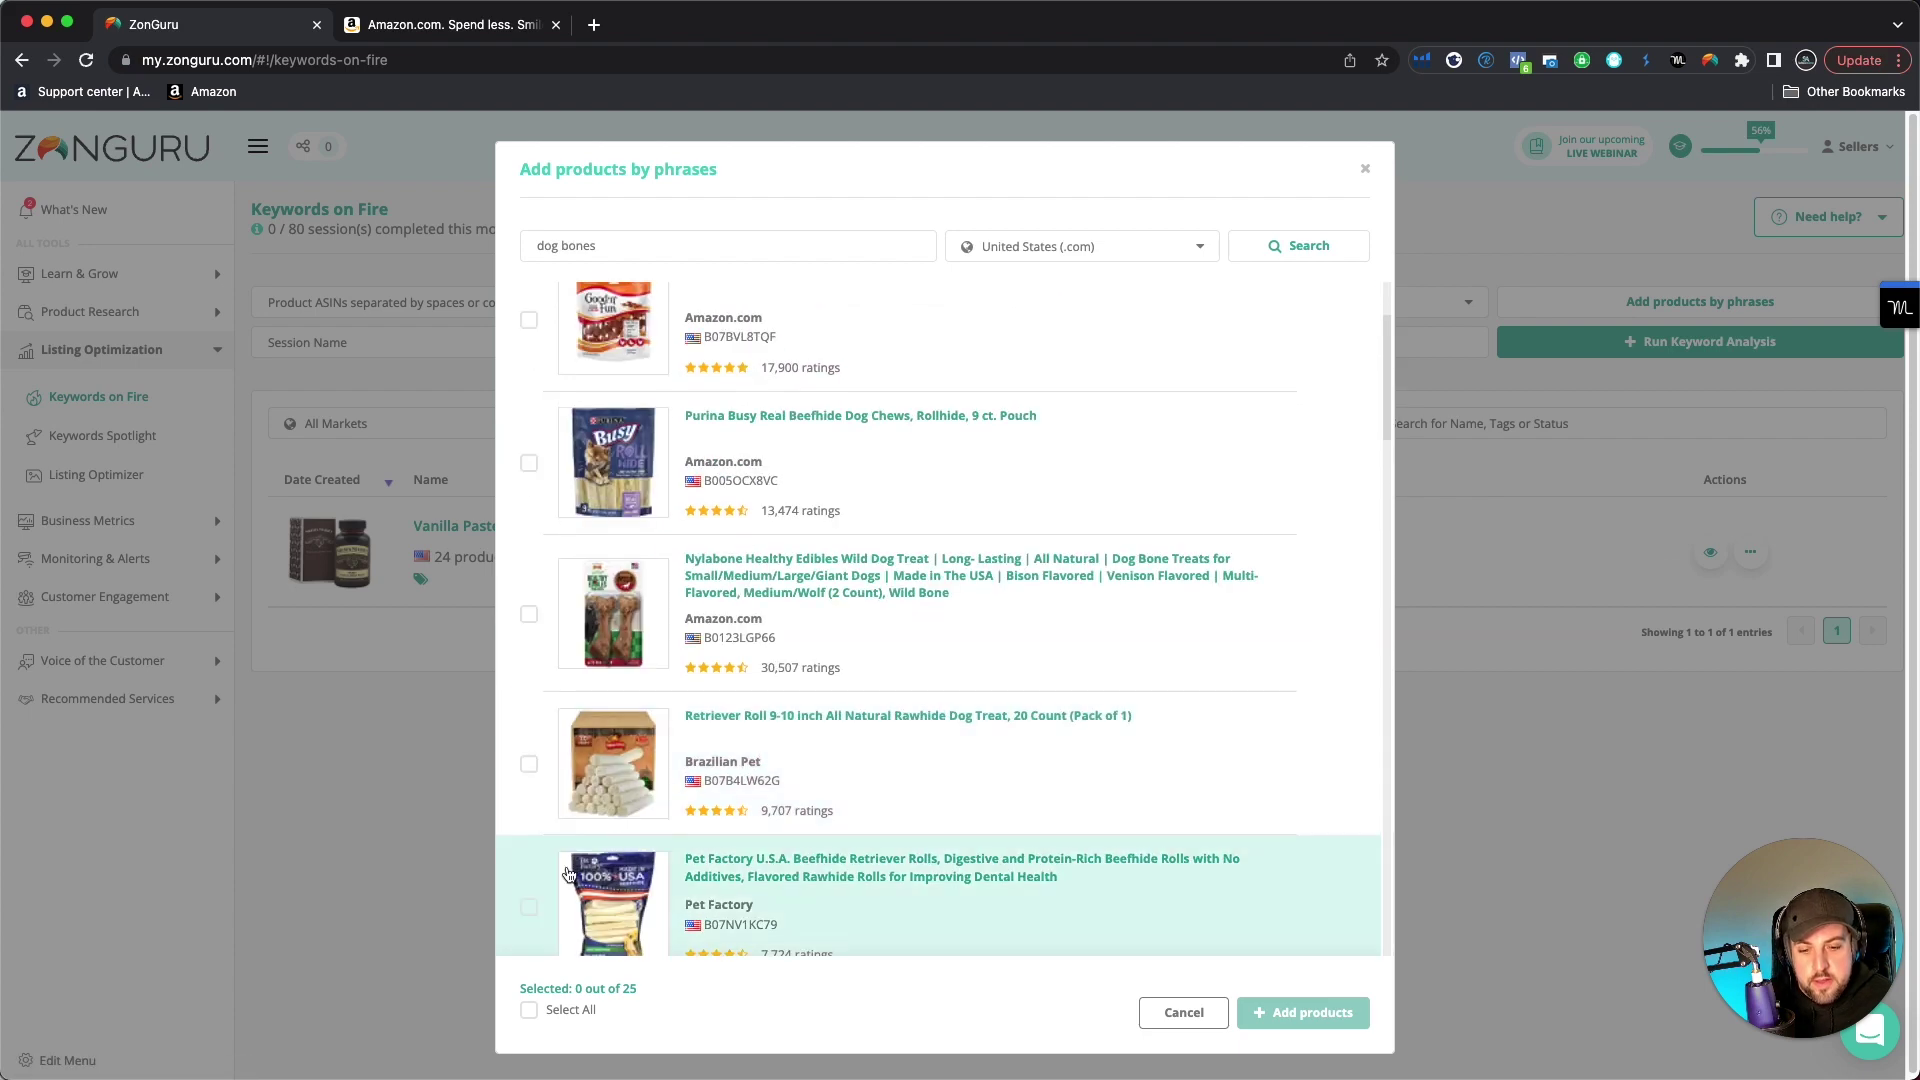
Select all 25 found products and review the list, keeping Redbarn Filled Dog Bones included
{"action": "left_click", "coordinate": [528, 1012]}
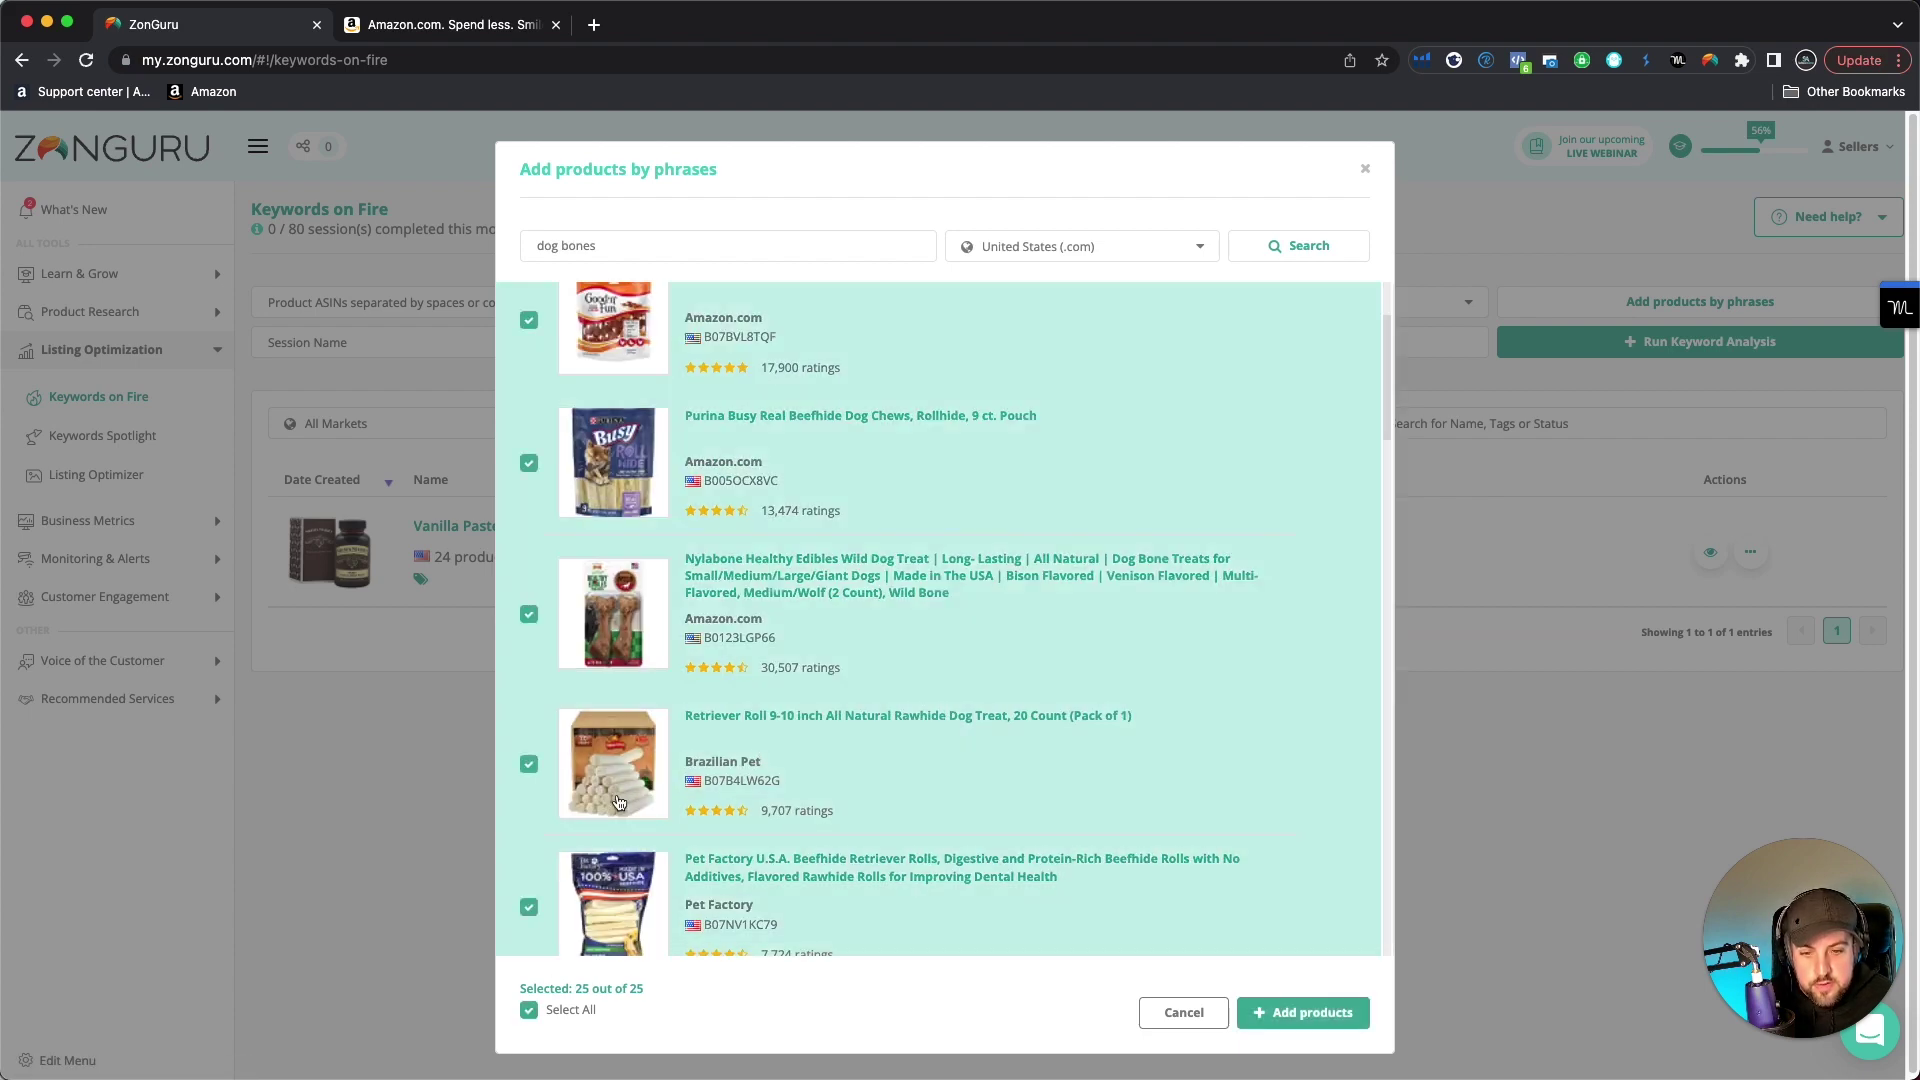
{"action": "scroll", "coordinate": [660, 476], "scroll_direction": "up", "scroll_amount": 3}
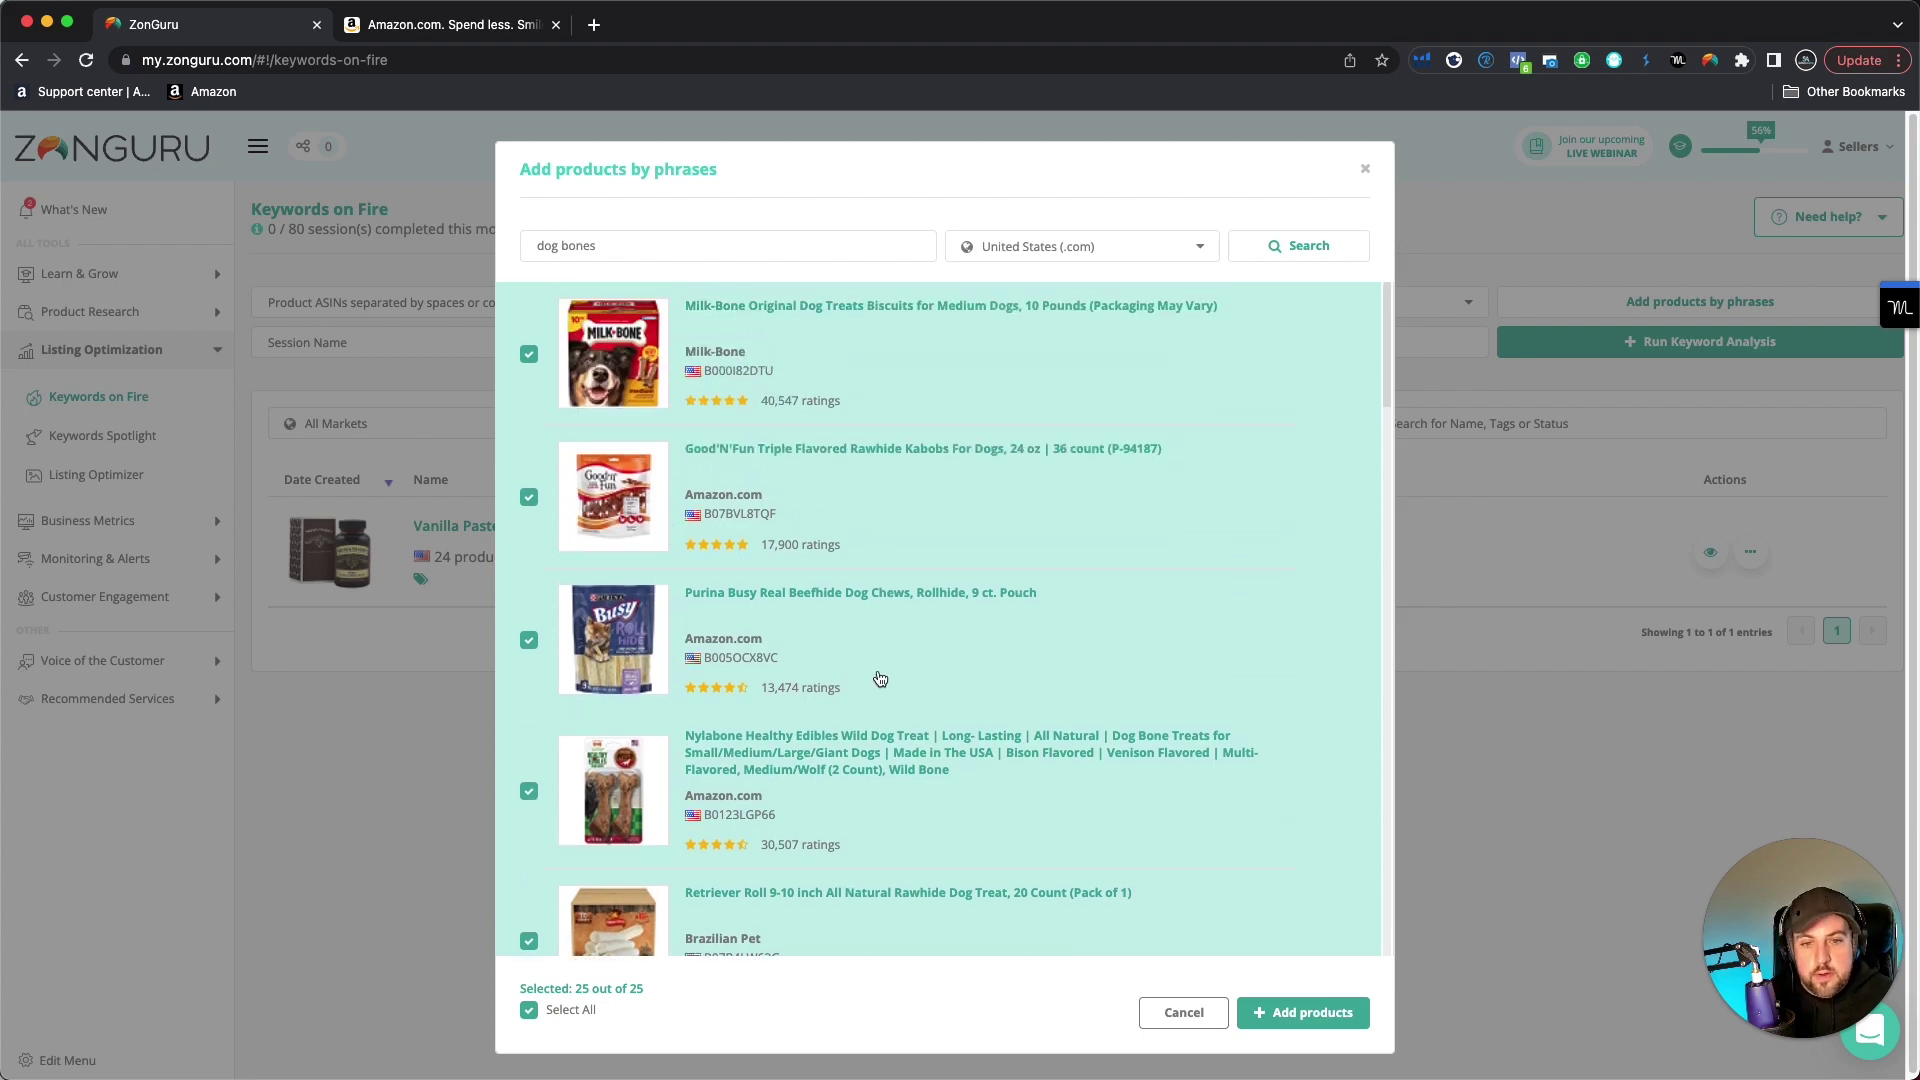
{"action": "scroll", "coordinate": [626, 556], "scroll_direction": "down", "scroll_amount": 5}
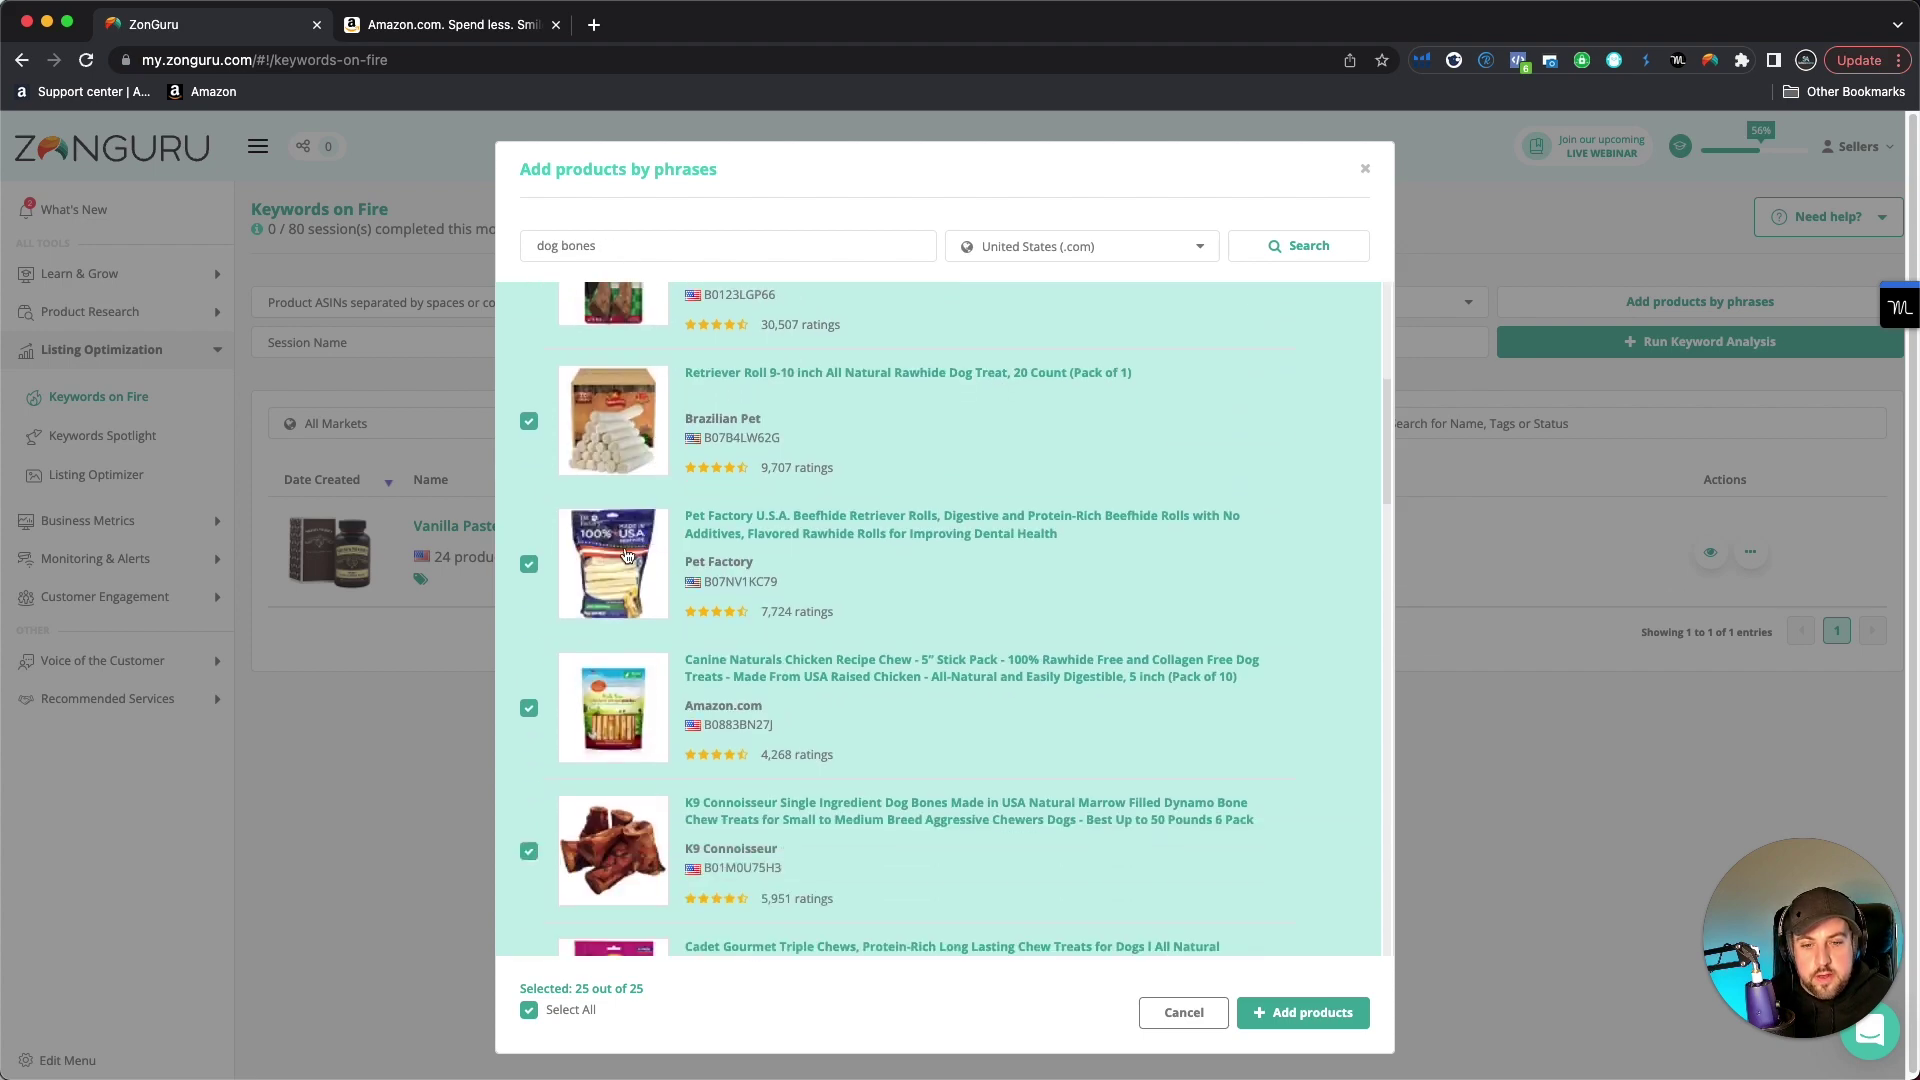
{"action": "scroll", "coordinate": [626, 556], "scroll_direction": "down", "scroll_amount": 10}
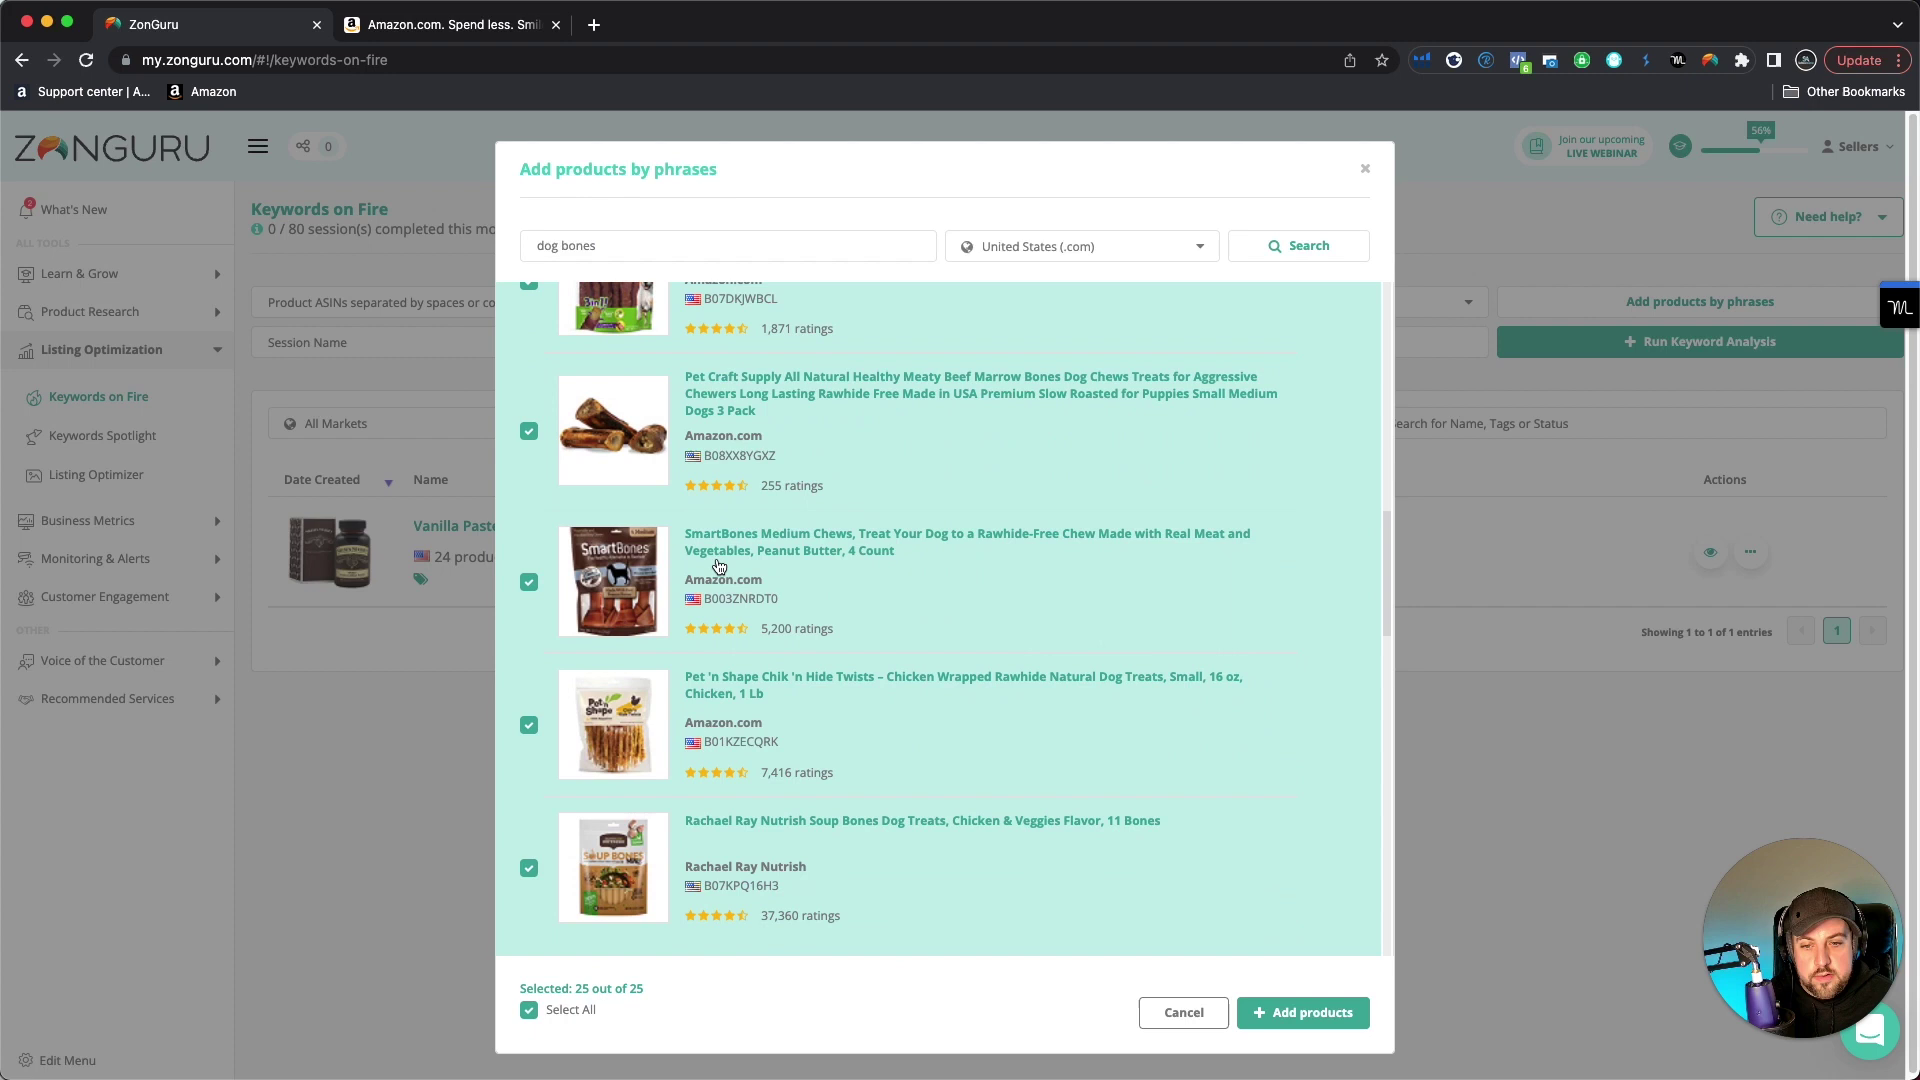
{"action": "scroll", "coordinate": [630, 613], "scroll_direction": "down", "scroll_amount": 5}
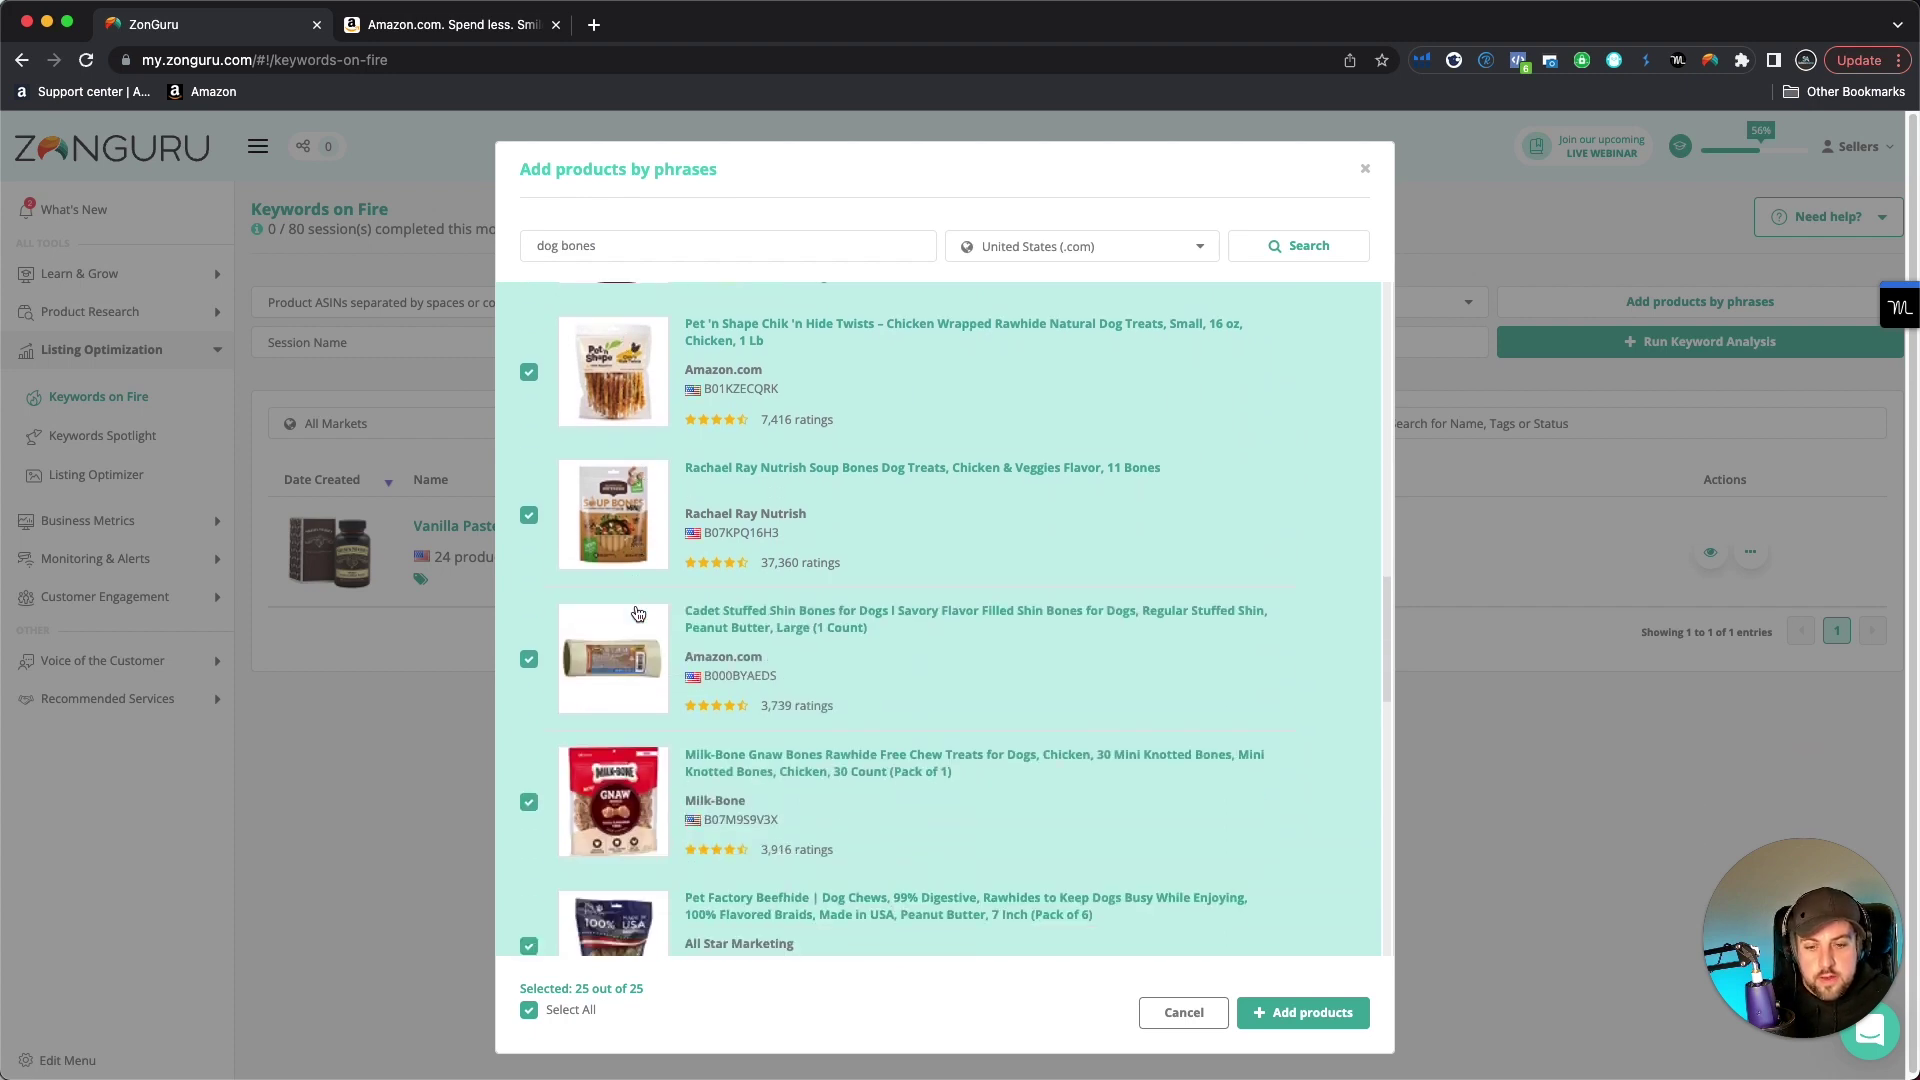
{"action": "scroll", "coordinate": [637, 613], "scroll_direction": "down", "scroll_amount": 6}
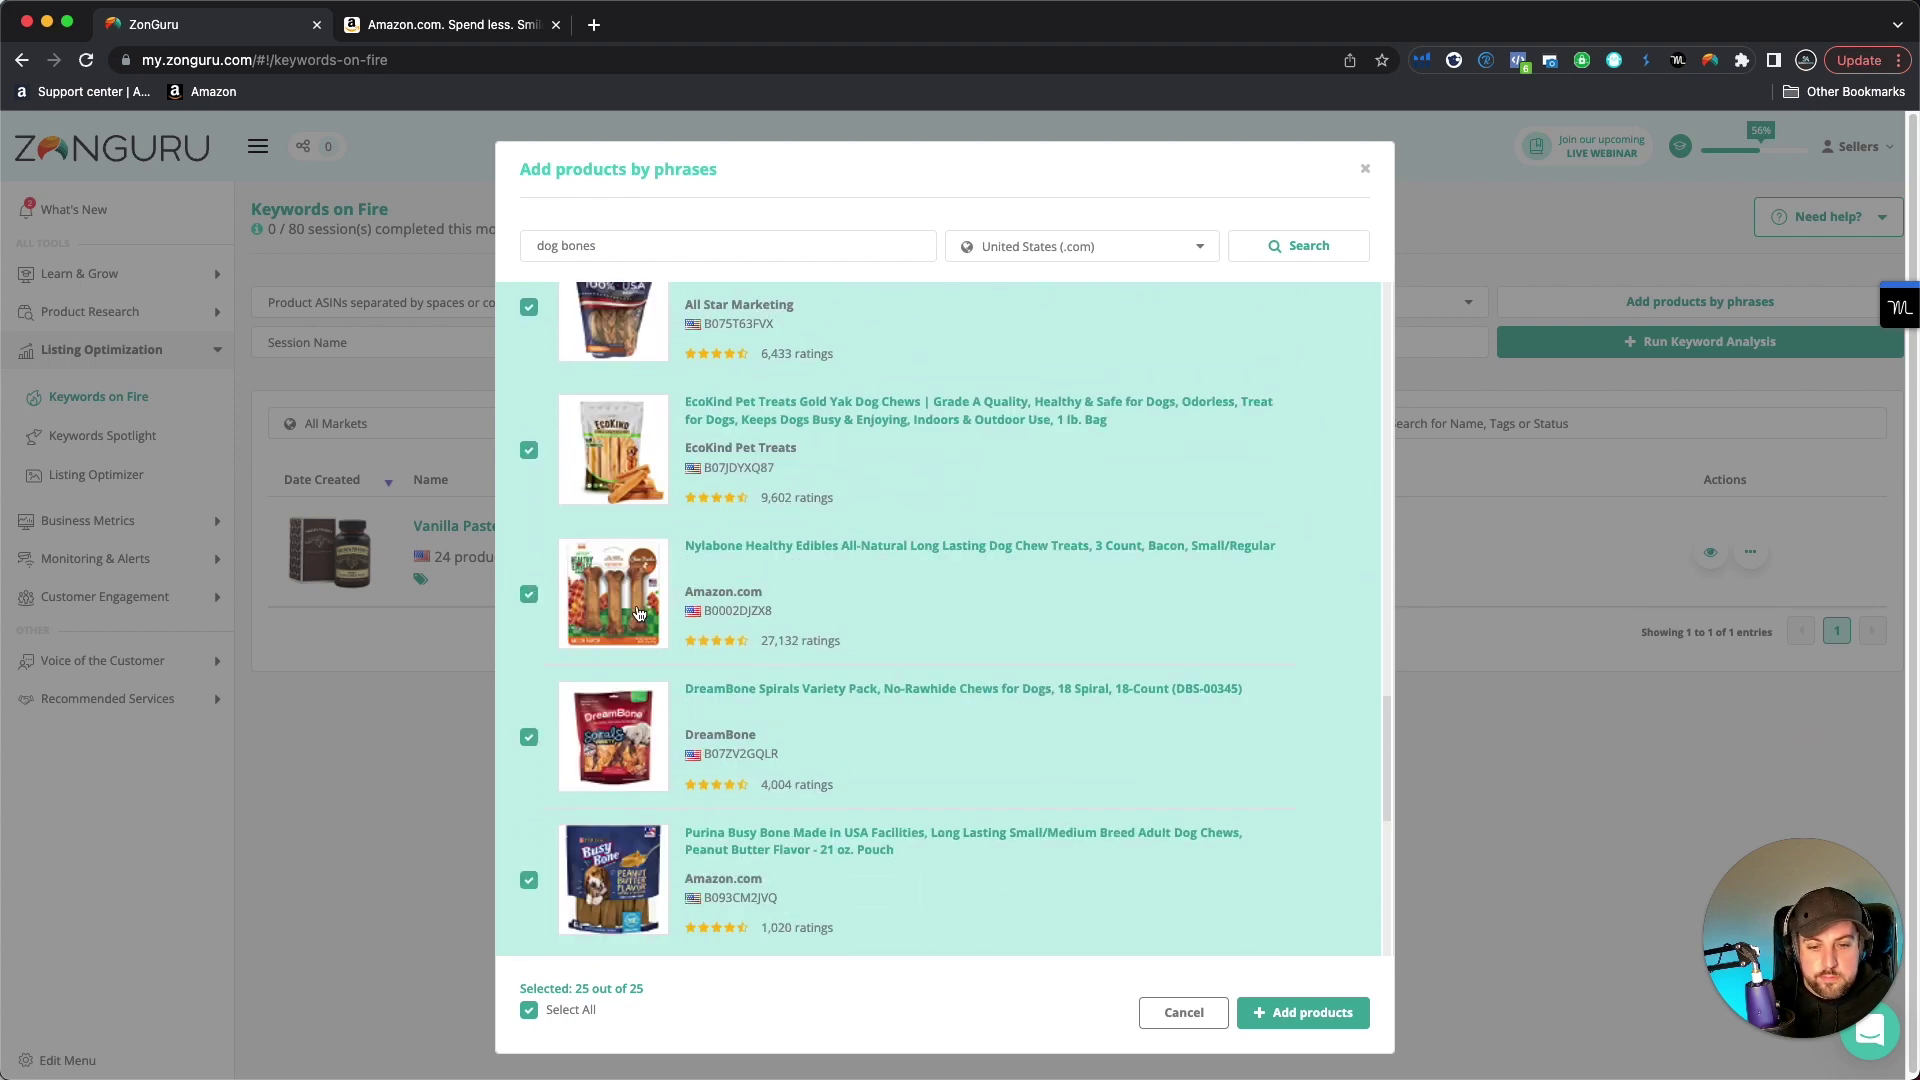
{"action": "scroll", "coordinate": [638, 613], "scroll_direction": "down", "scroll_amount": 4}
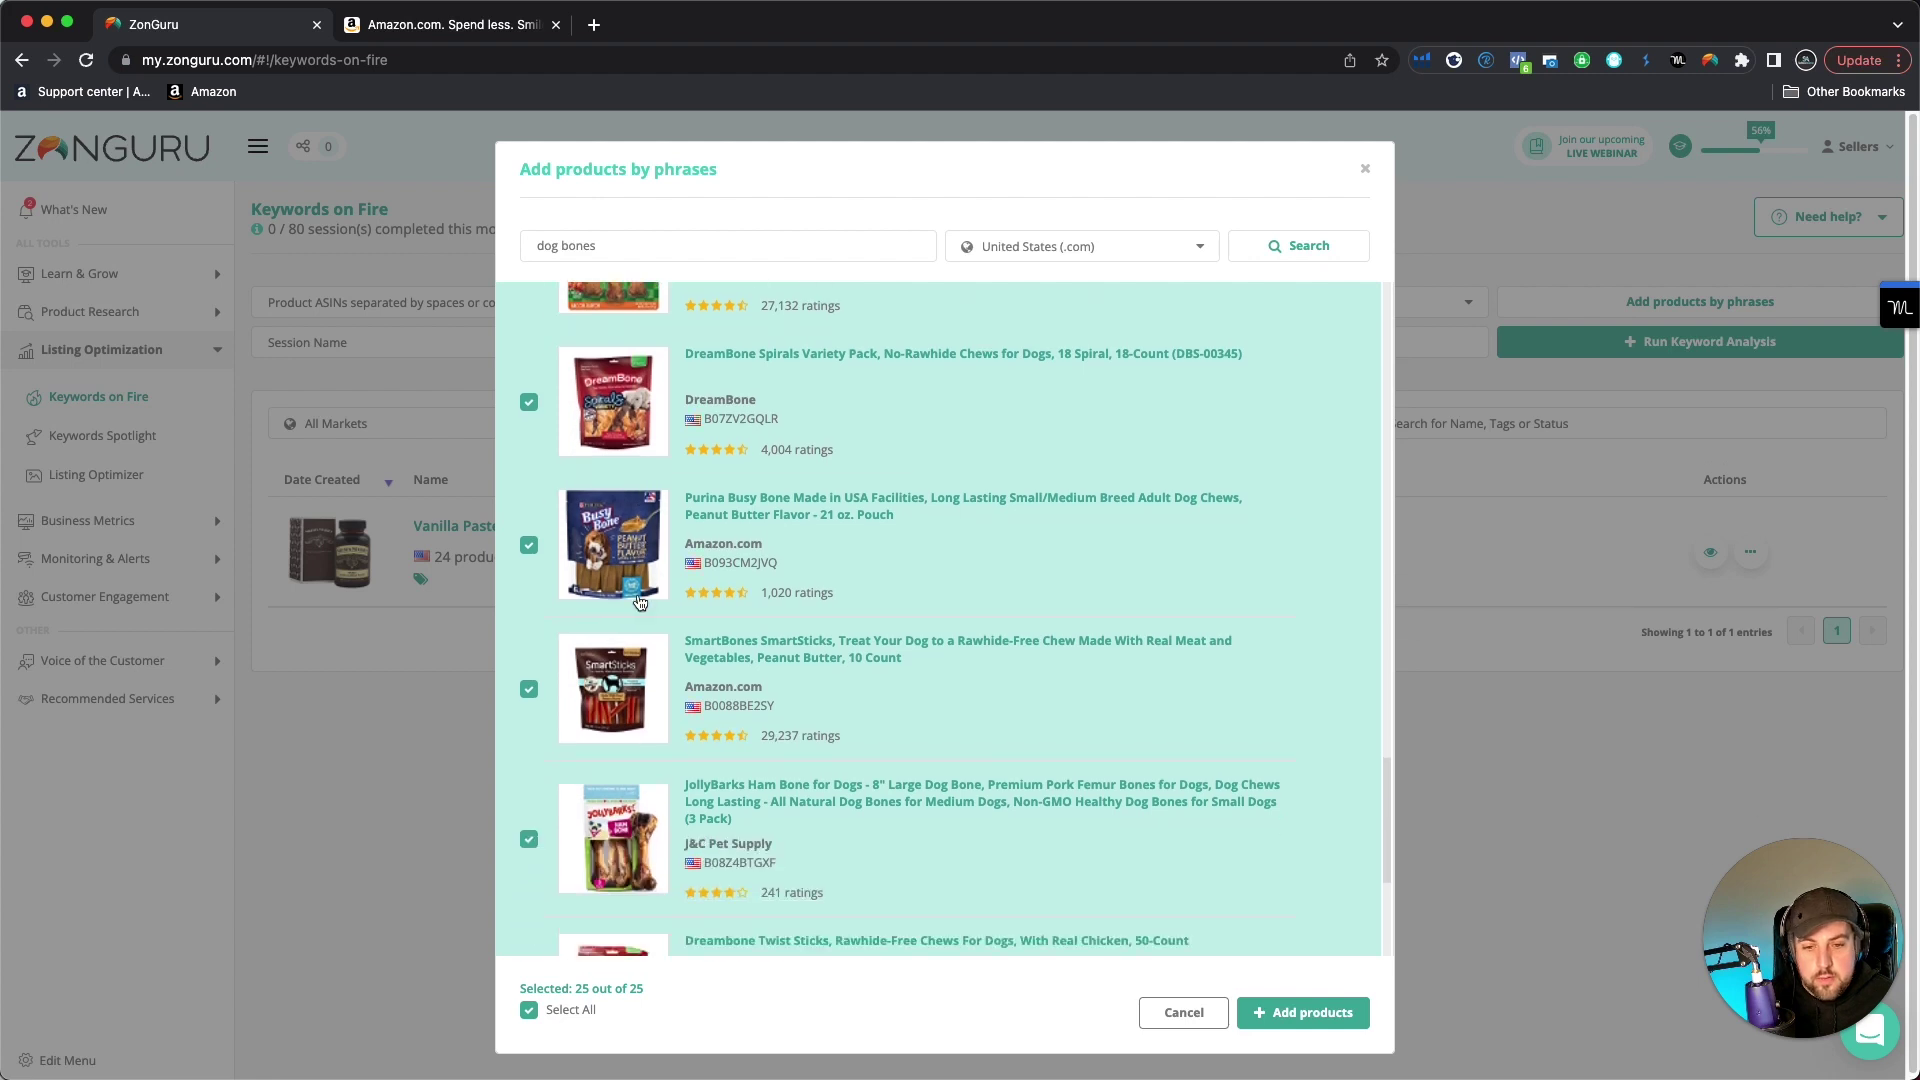
{"action": "scroll", "coordinate": [640, 601], "scroll_direction": "down", "scroll_amount": 5}
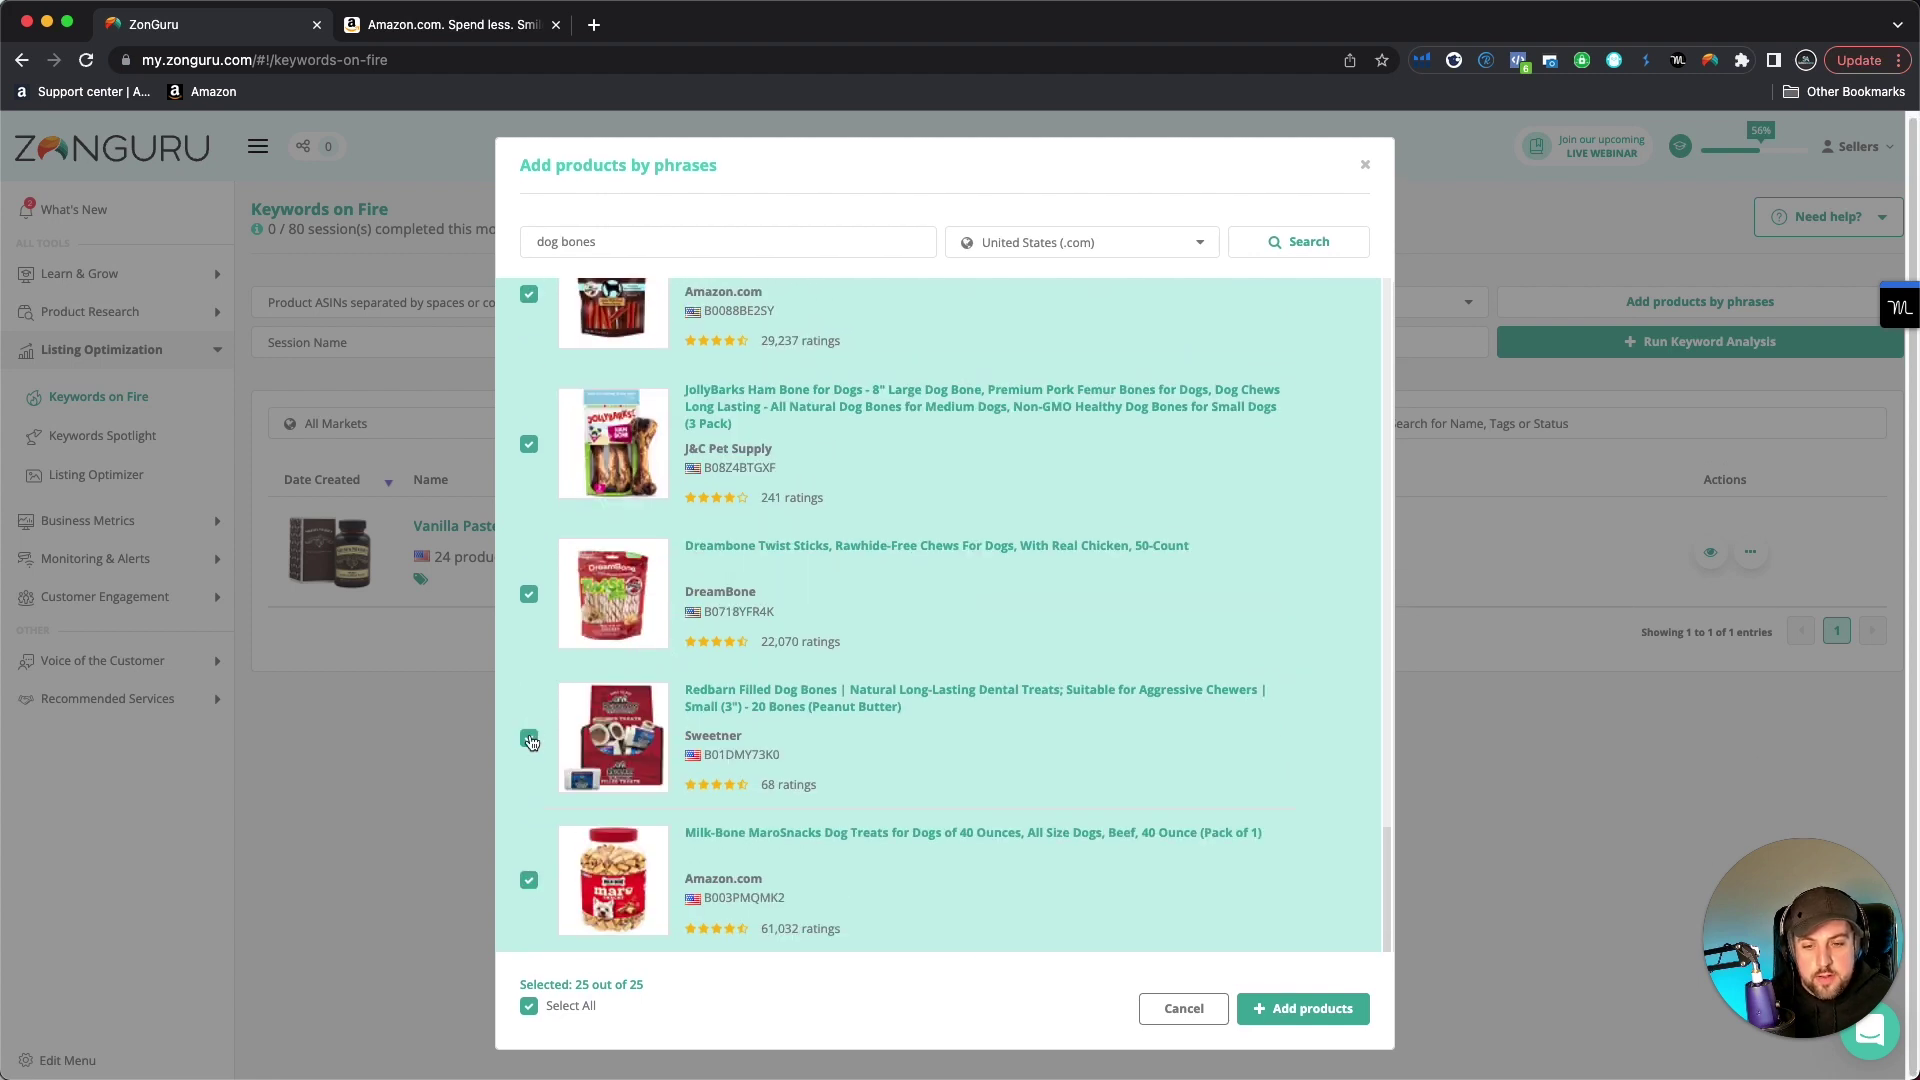
{"action": "left_click", "coordinate": [530, 741]}
{"action": "left_click", "coordinate": [530, 741]}
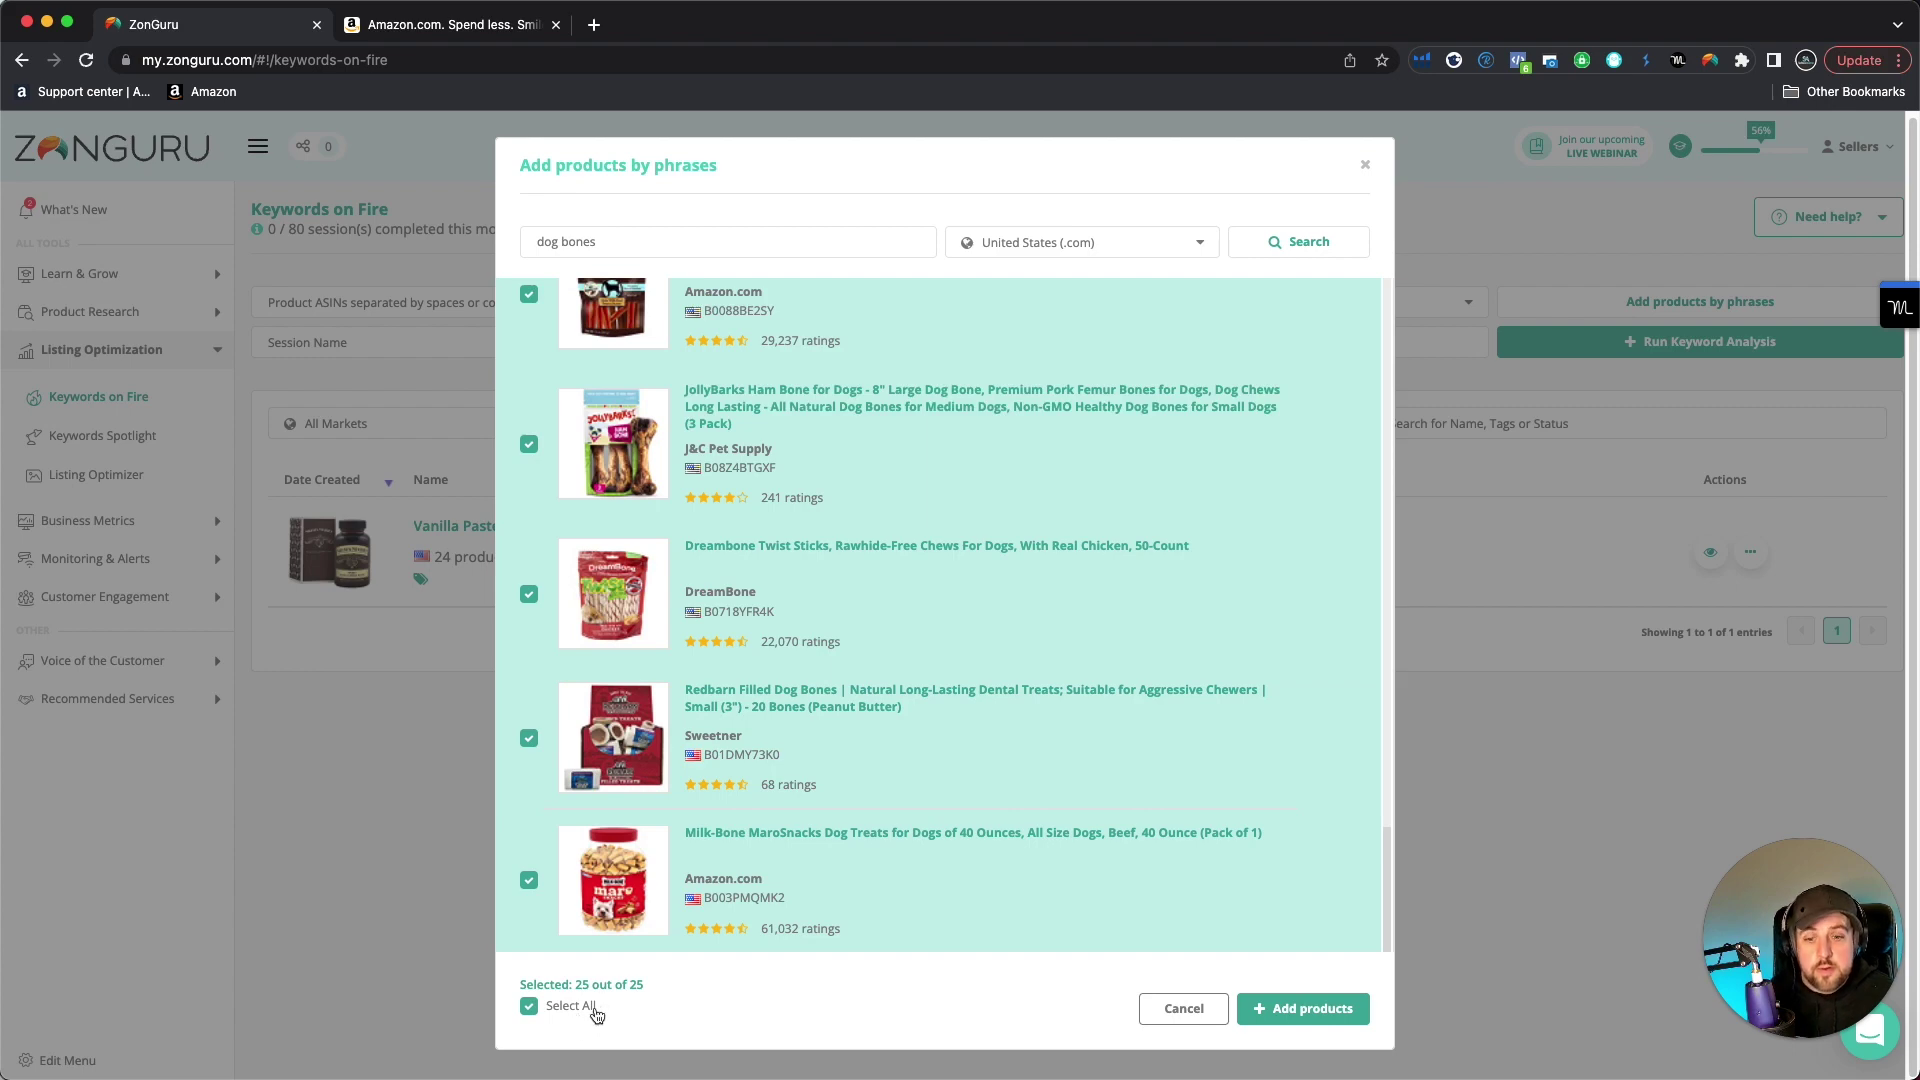
Add the 25 products, name the session 'Dog Bones' and run its keyword analysis
{"action": "left_click", "coordinate": [1276, 1018]}
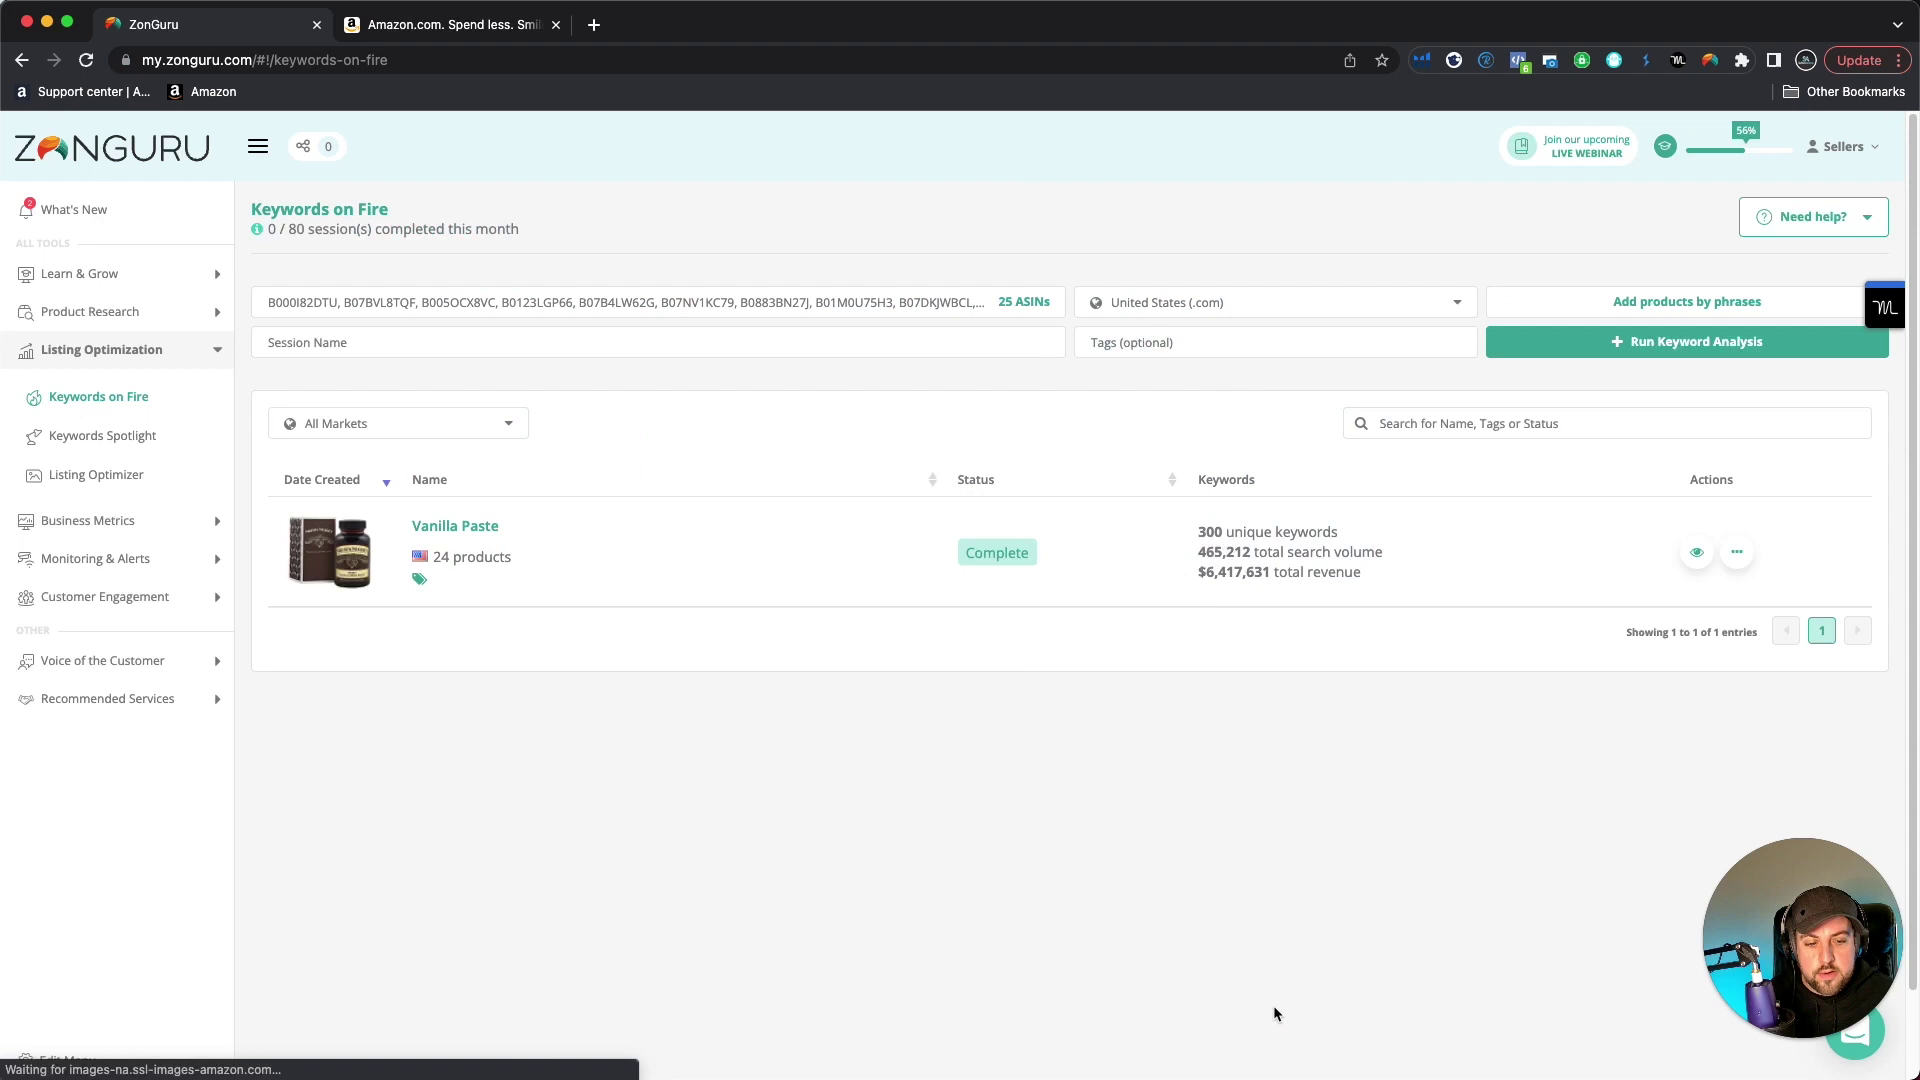
{"action": "left_click_drag", "start_coordinate": [270, 309], "coordinate": [1041, 313]}
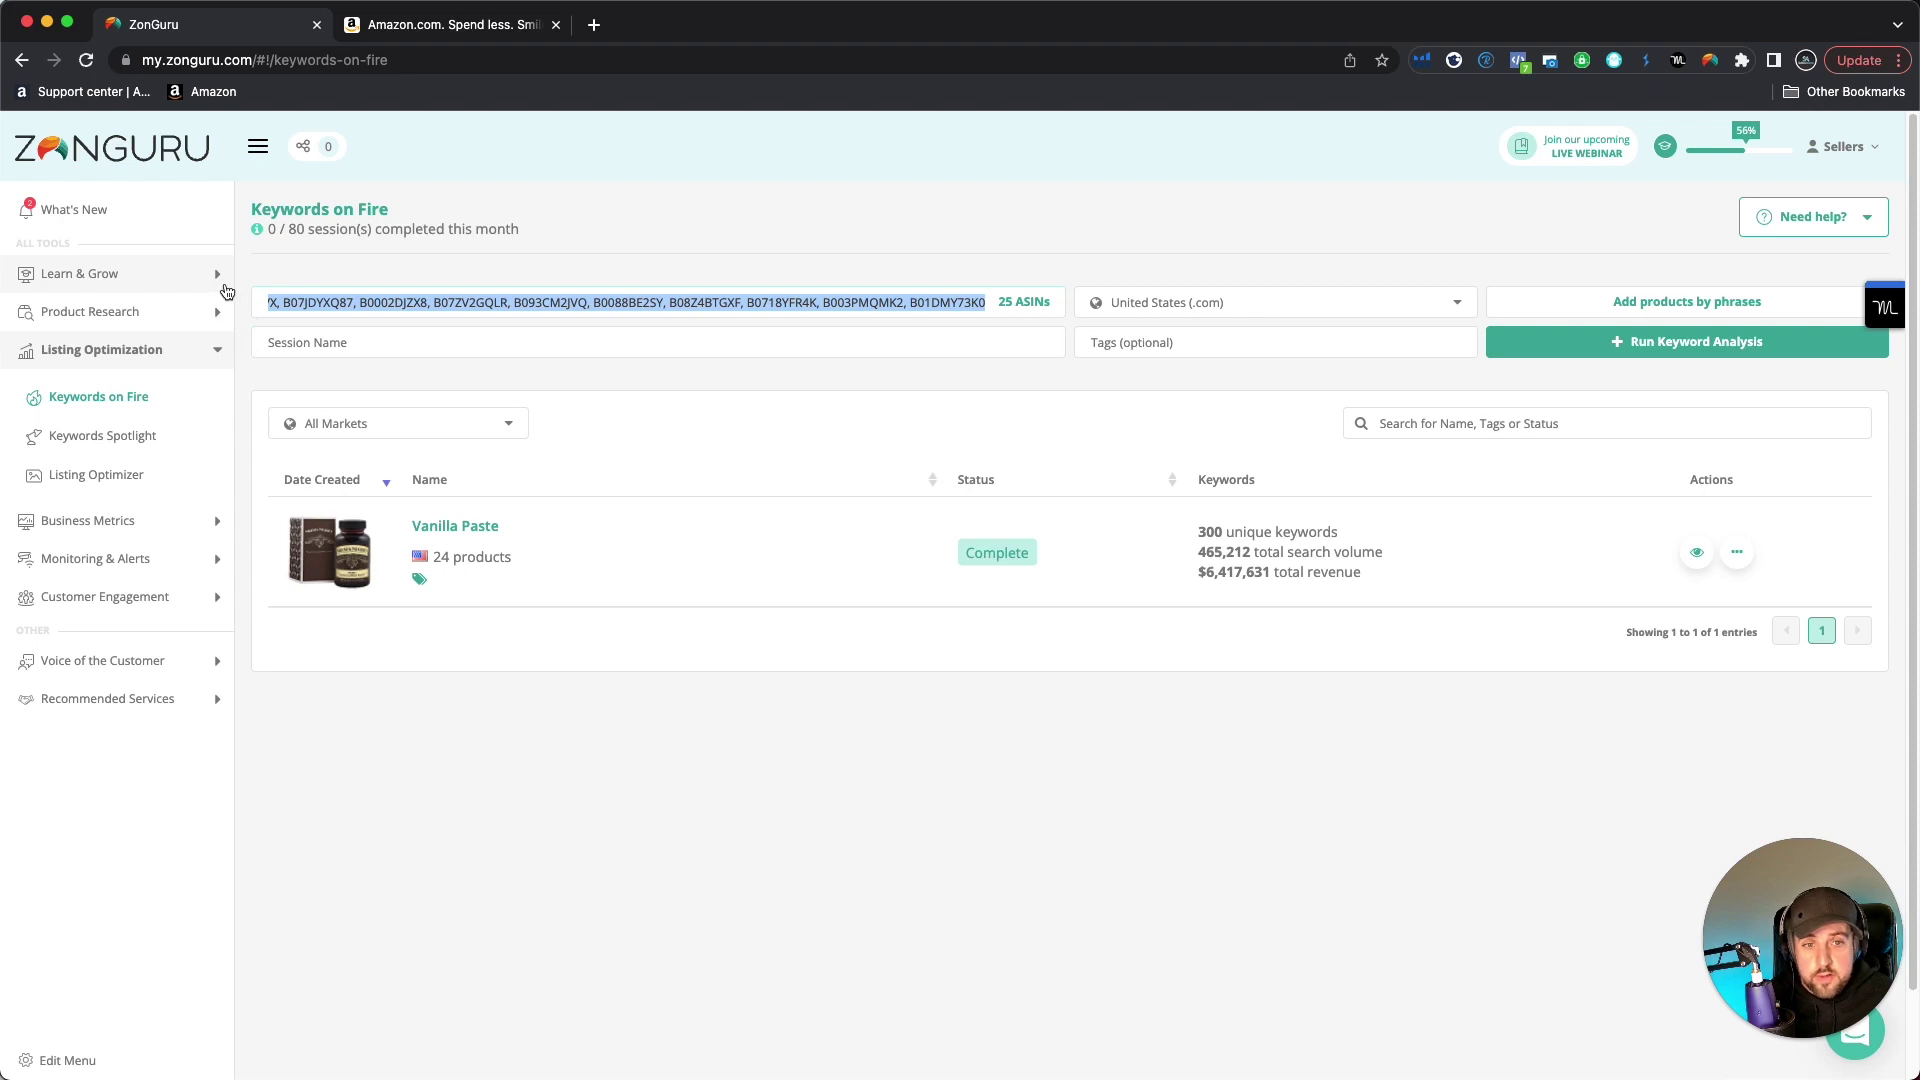
{"action": "left_click", "coordinate": [574, 343]}
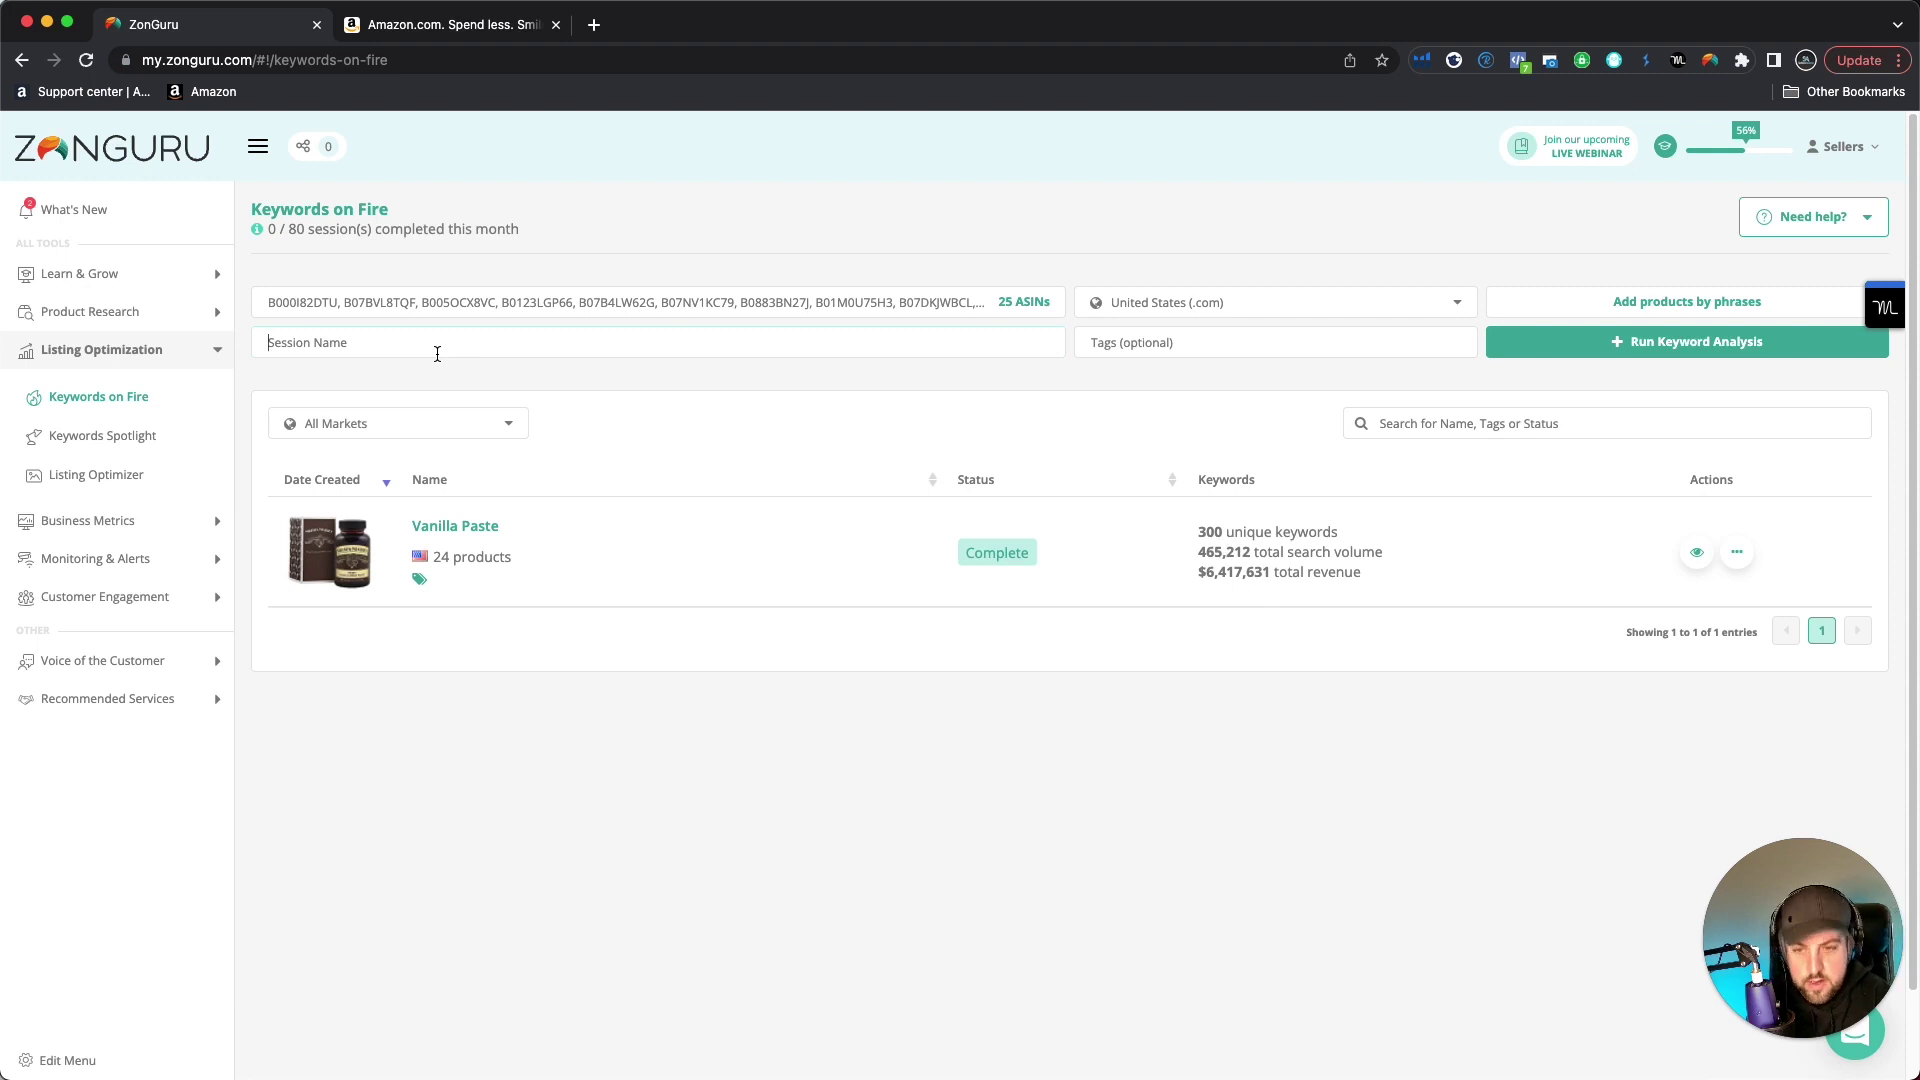
{"action": "type", "text": "Dog Bones"}
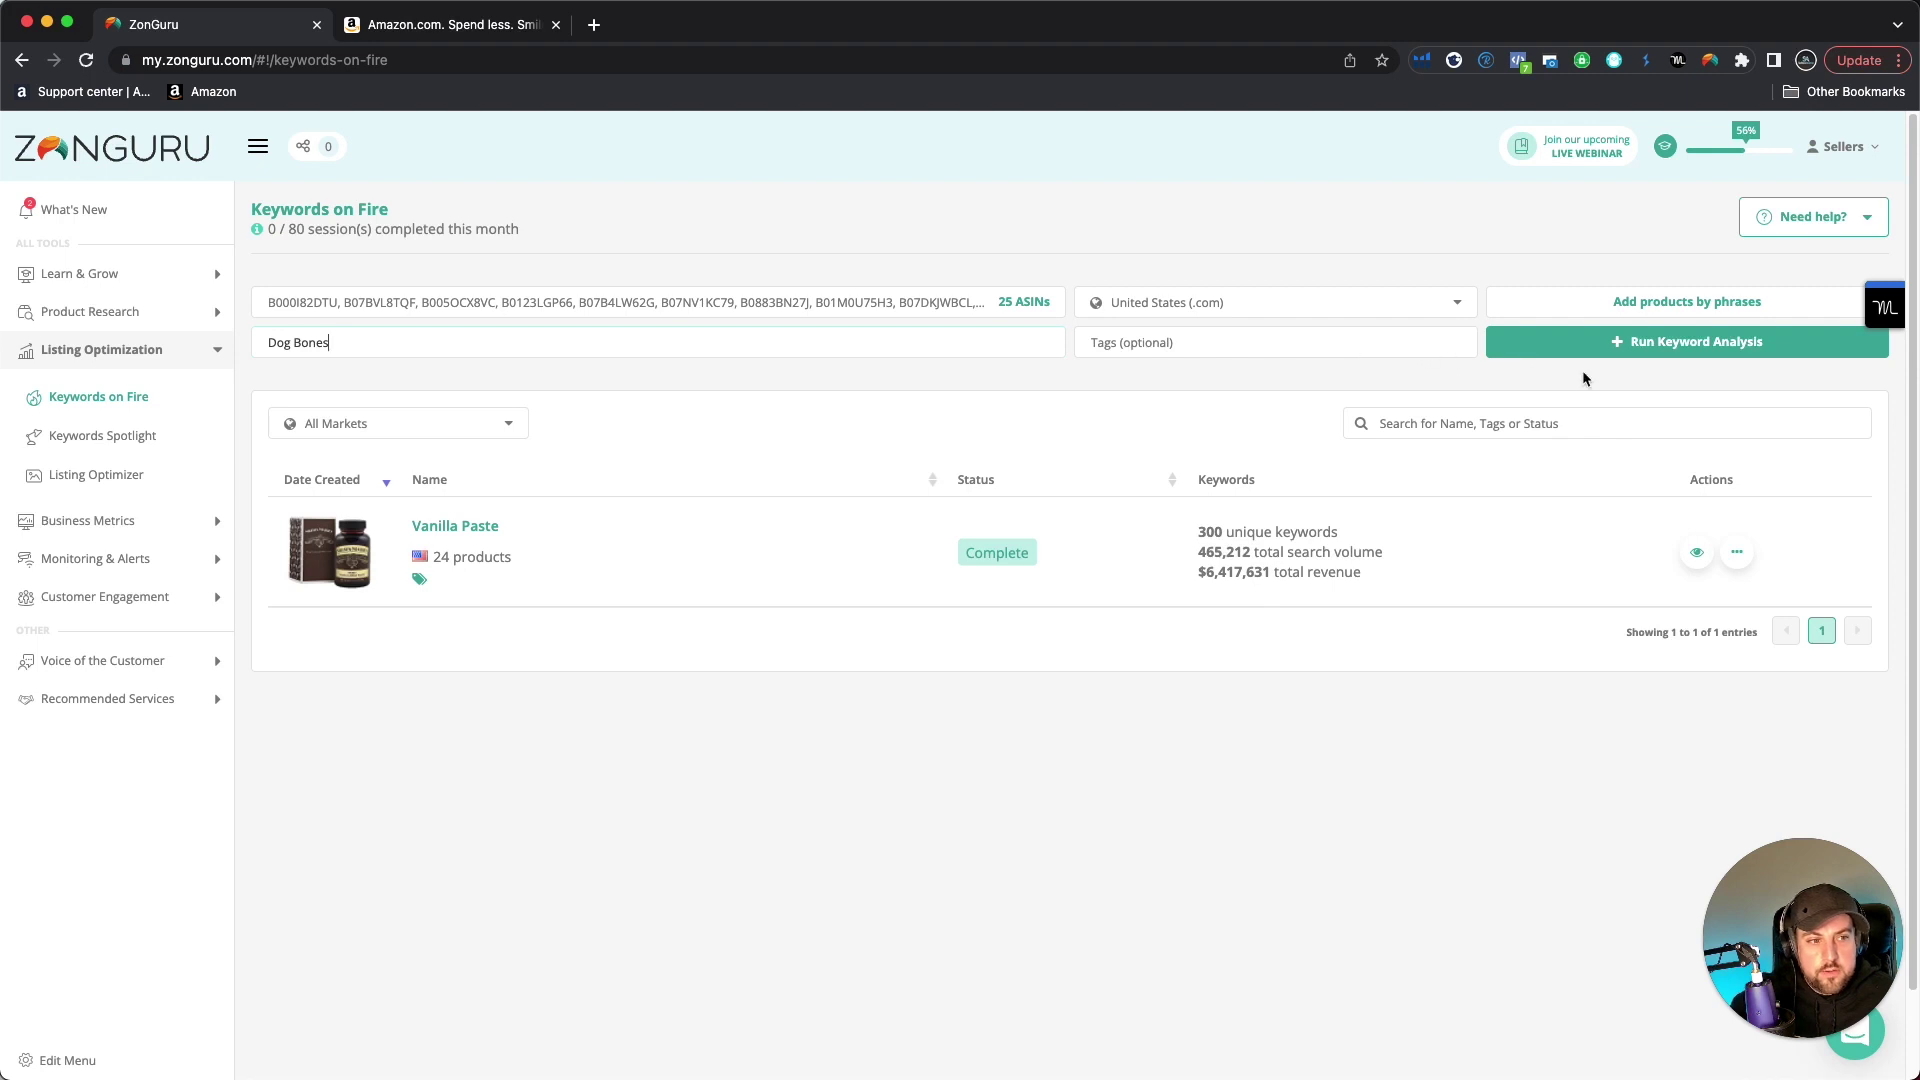
{"action": "left_click", "coordinate": [1640, 350]}
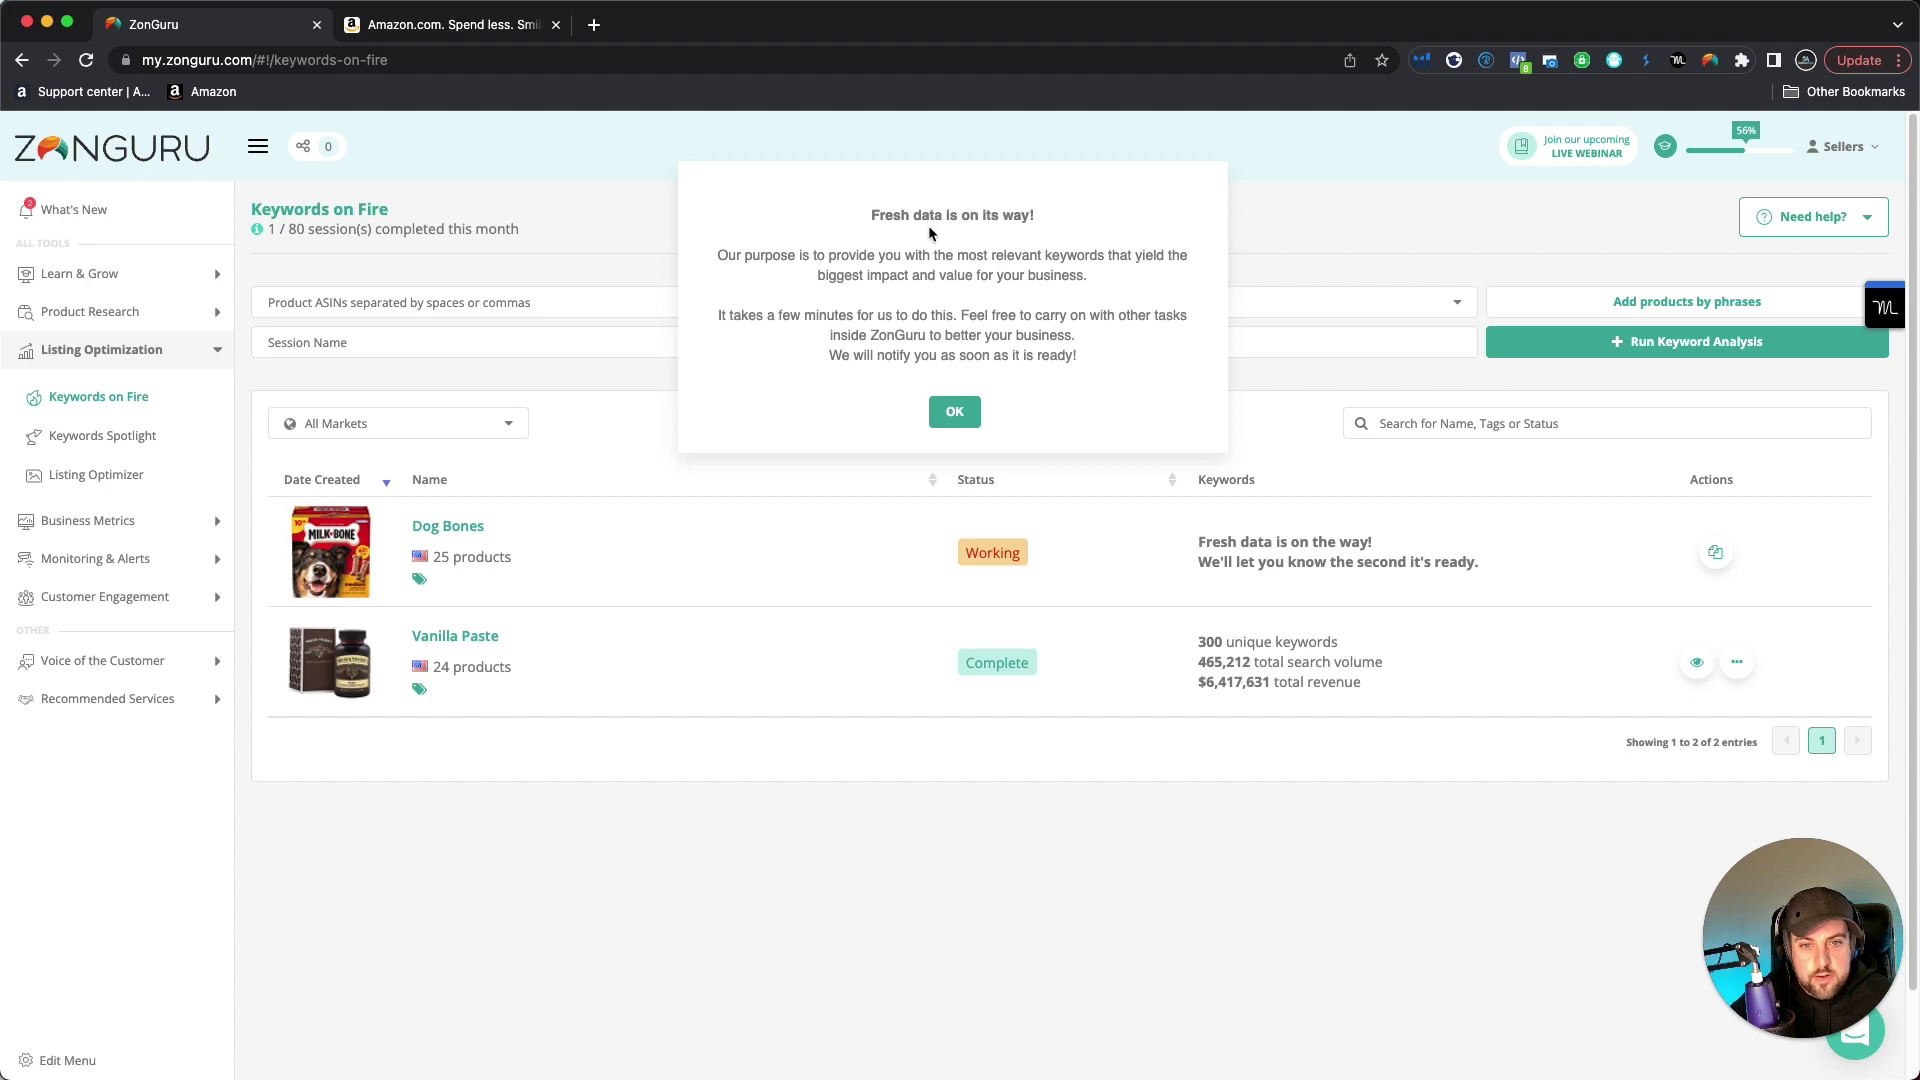
Dismiss the 'Fresh data is on its way!' notice
{"action": "left_click", "coordinate": [955, 413]}
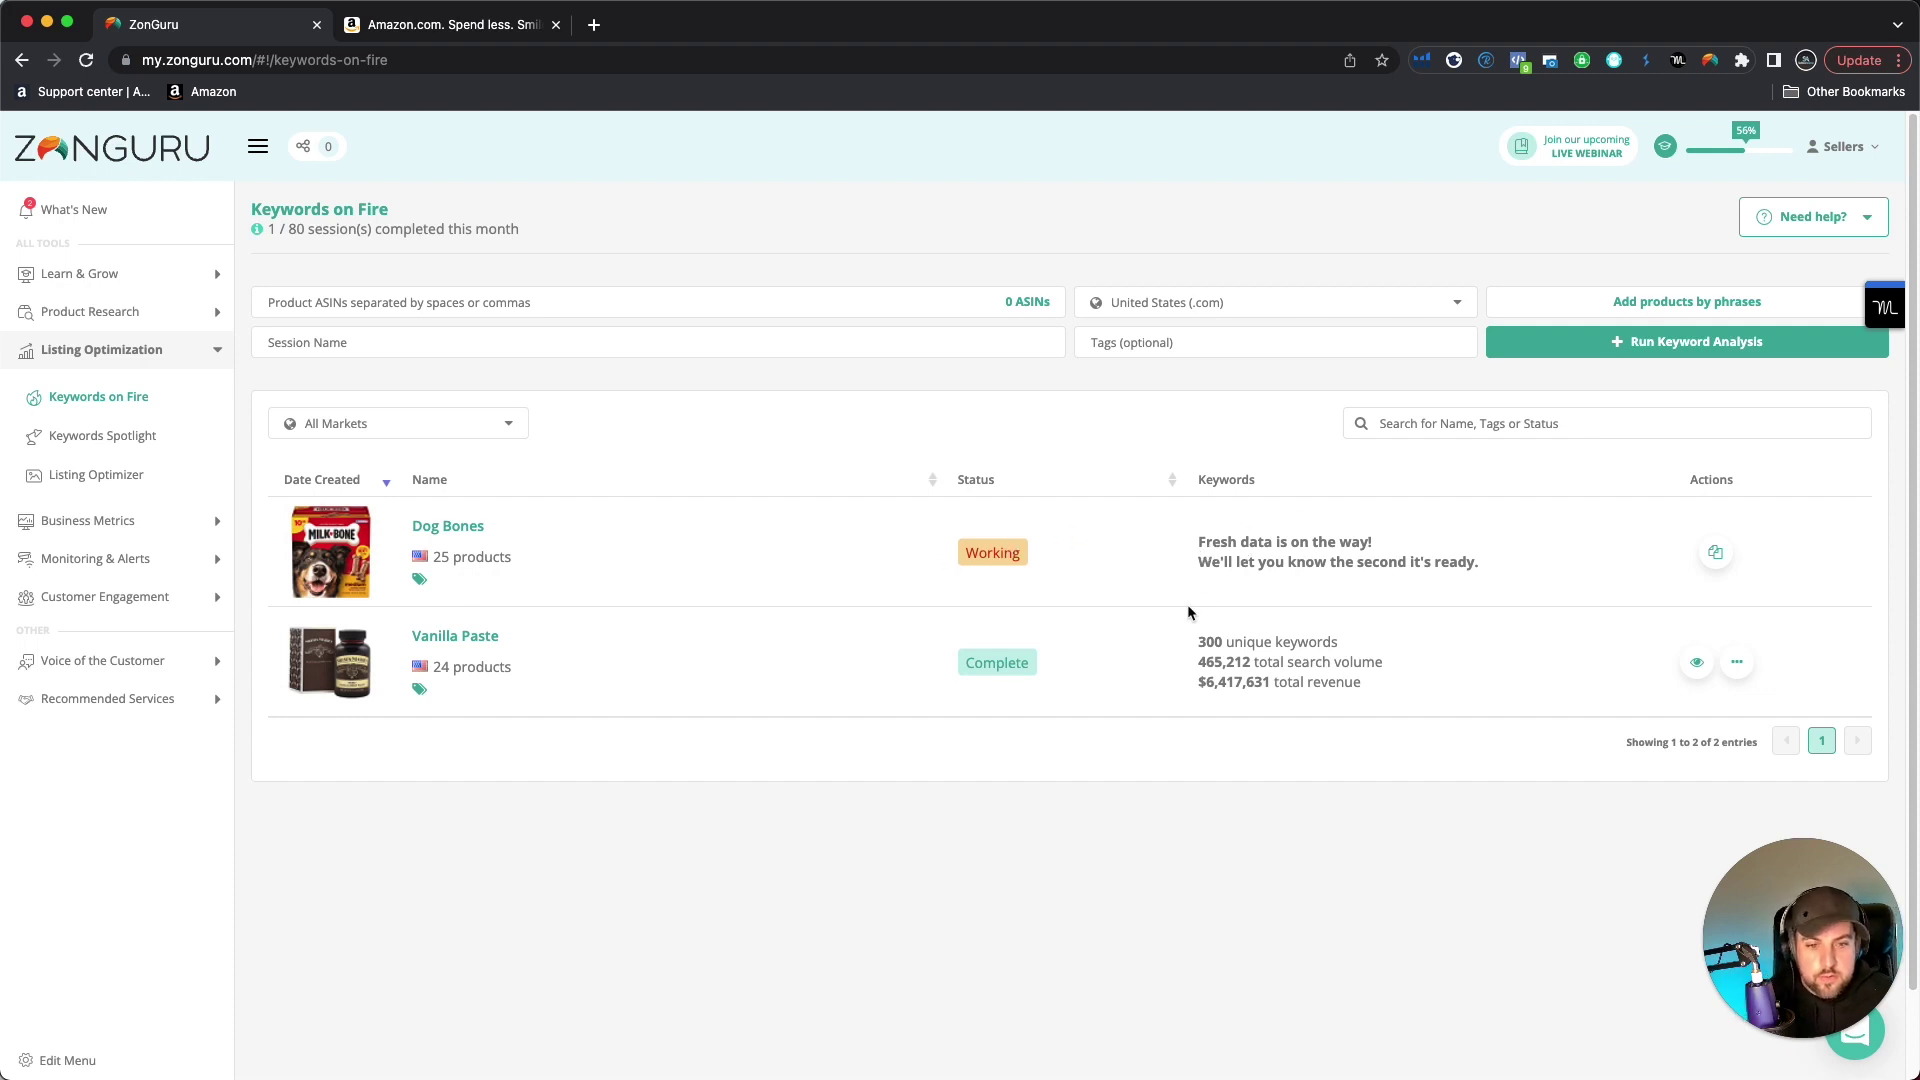
{"action": "mouse_move", "coordinate": [446, 664]}
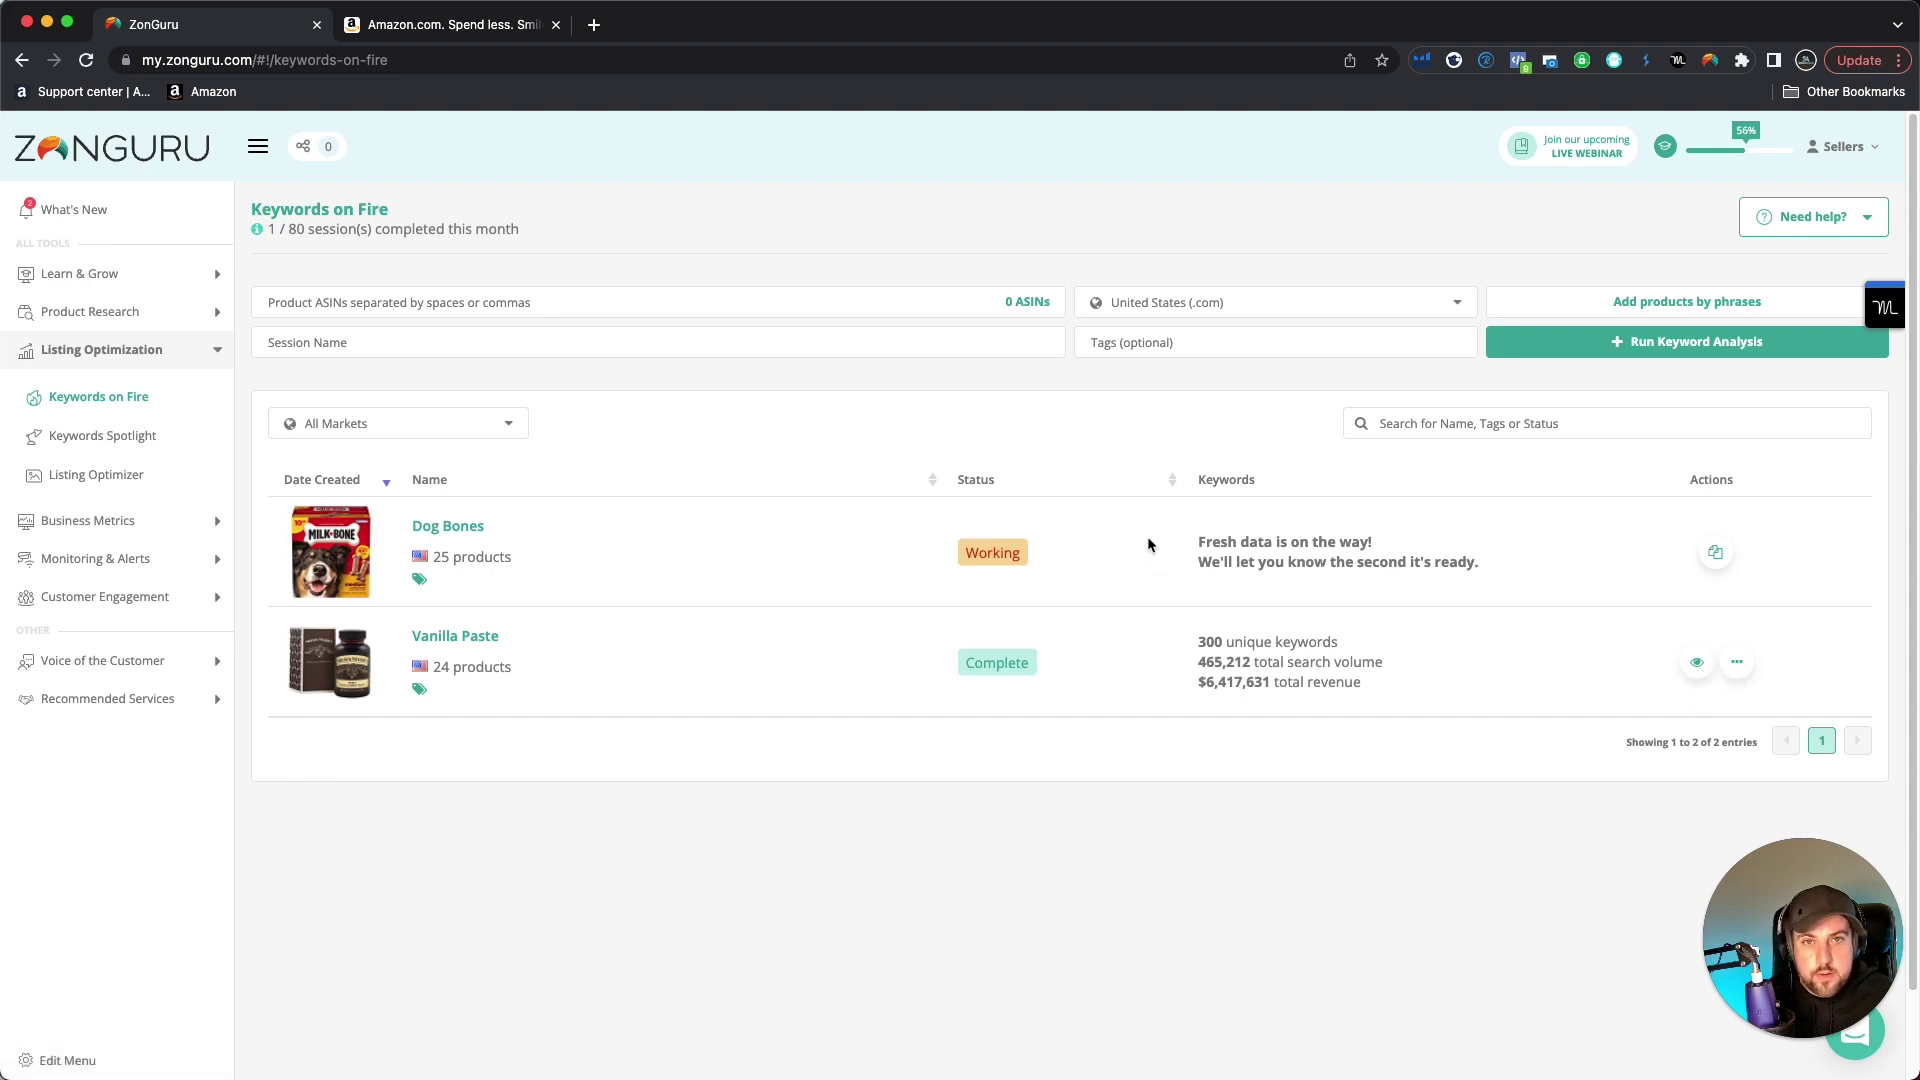
View the Vanilla Paste keyword results and dismiss the Dog Bones completion notice
{"action": "left_click", "coordinate": [1694, 665]}
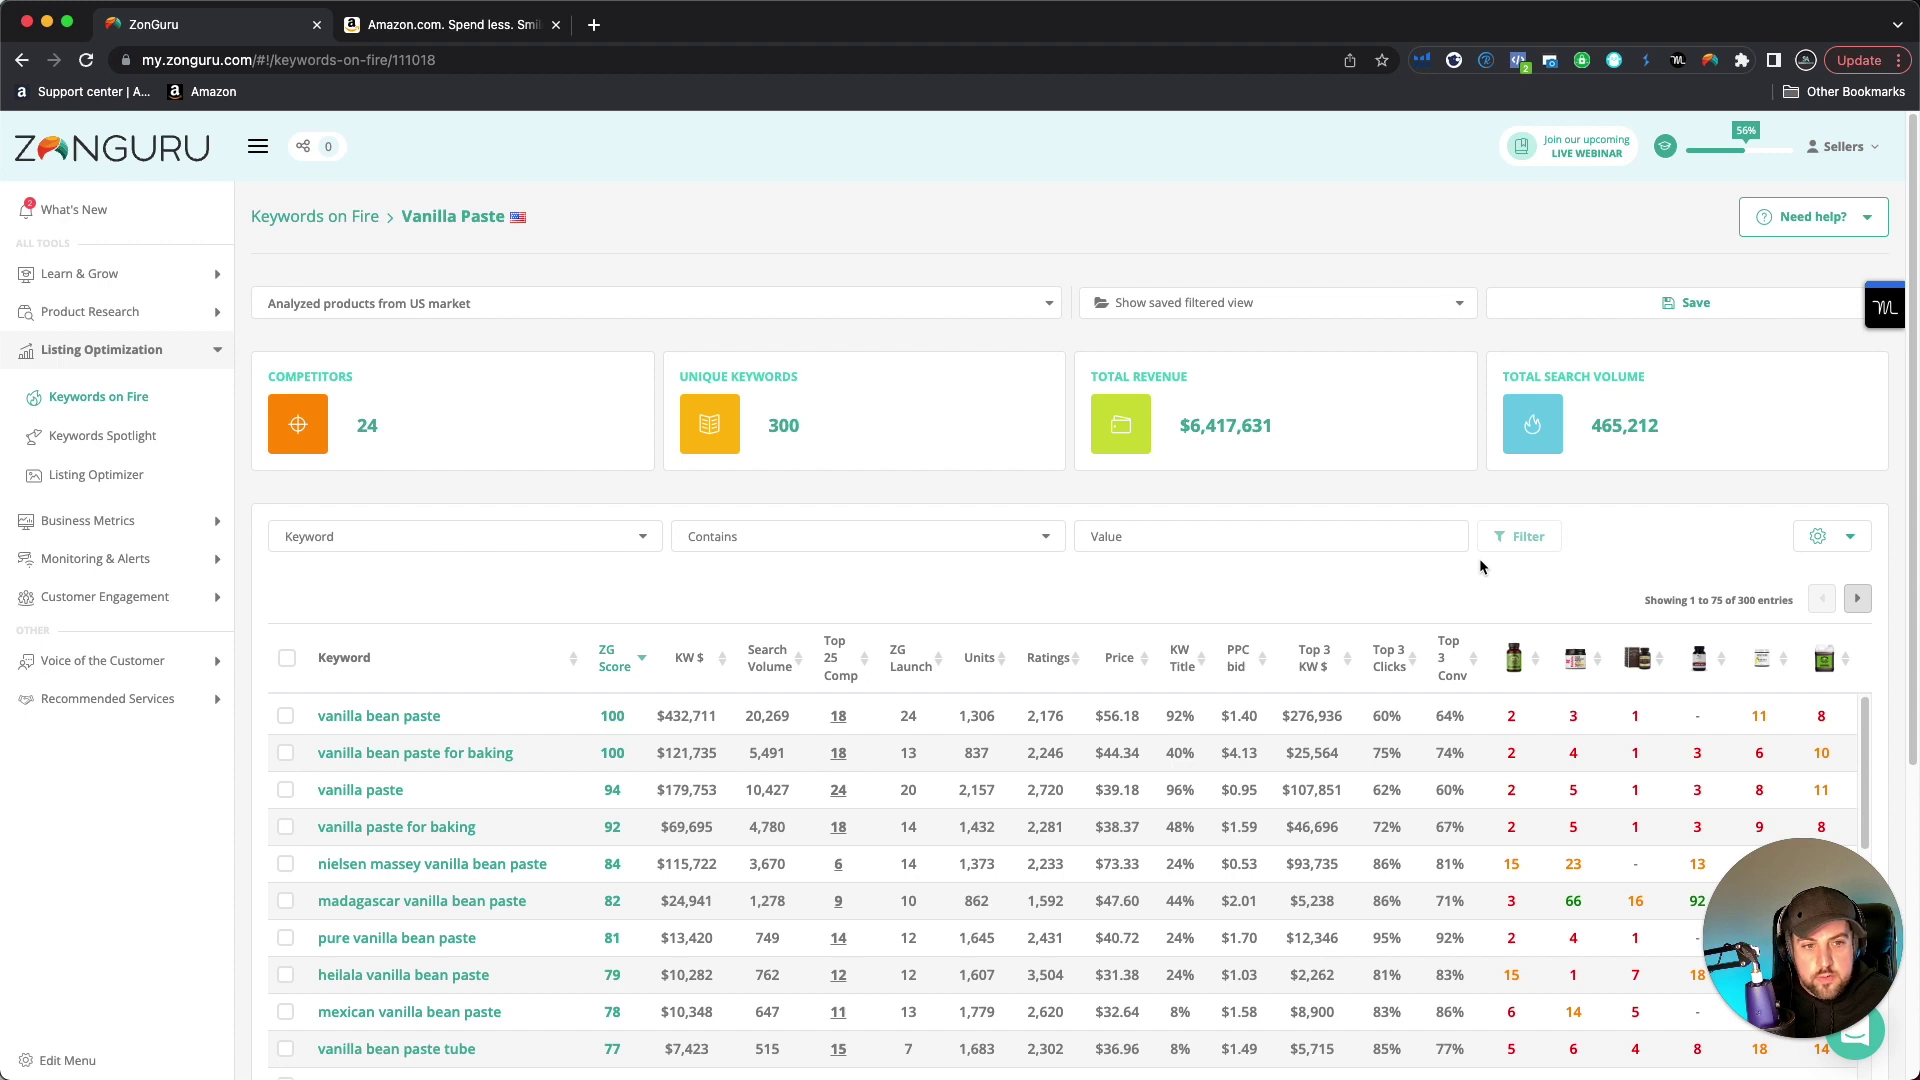
{"action": "left_click_drag", "start_coordinate": [1783, 893], "coordinate": [110, 870]}
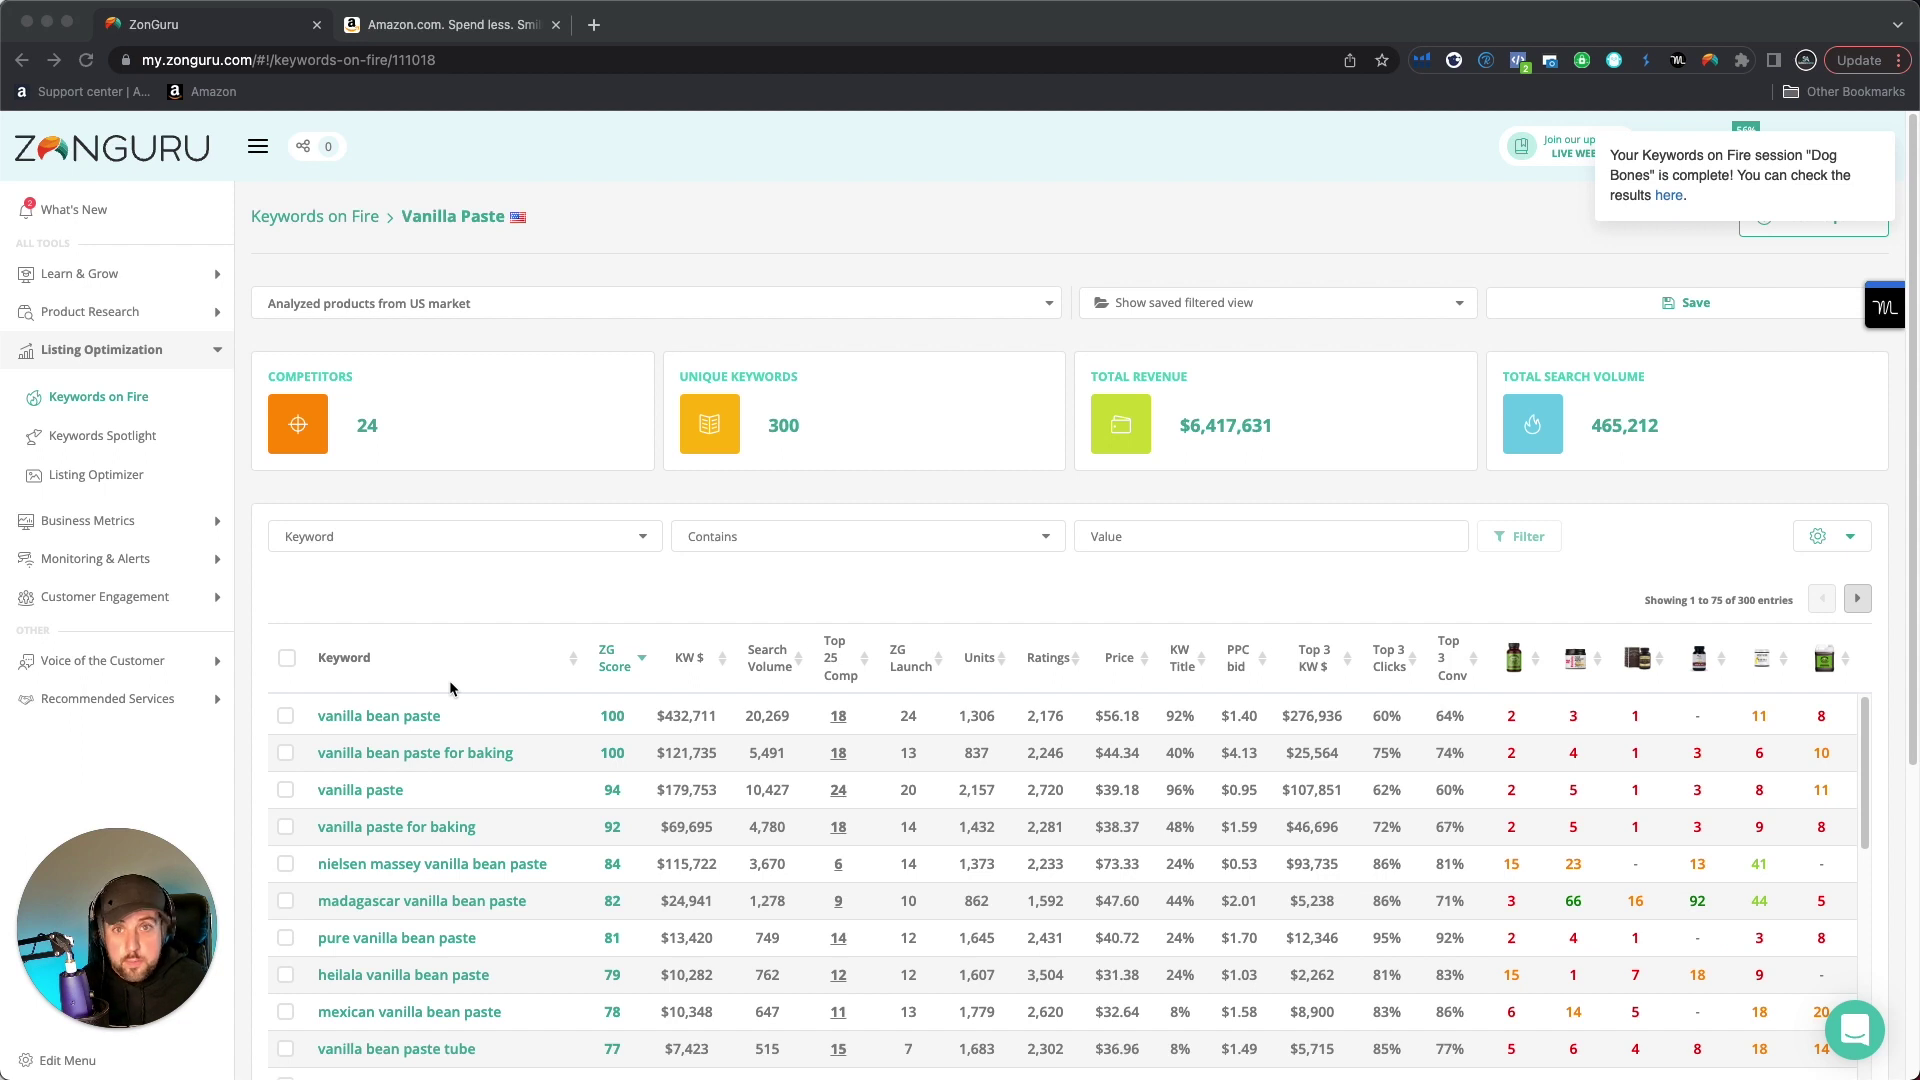
{"action": "left_click", "coordinate": [1722, 196]}
{"action": "left_click", "coordinate": [22, 61]}
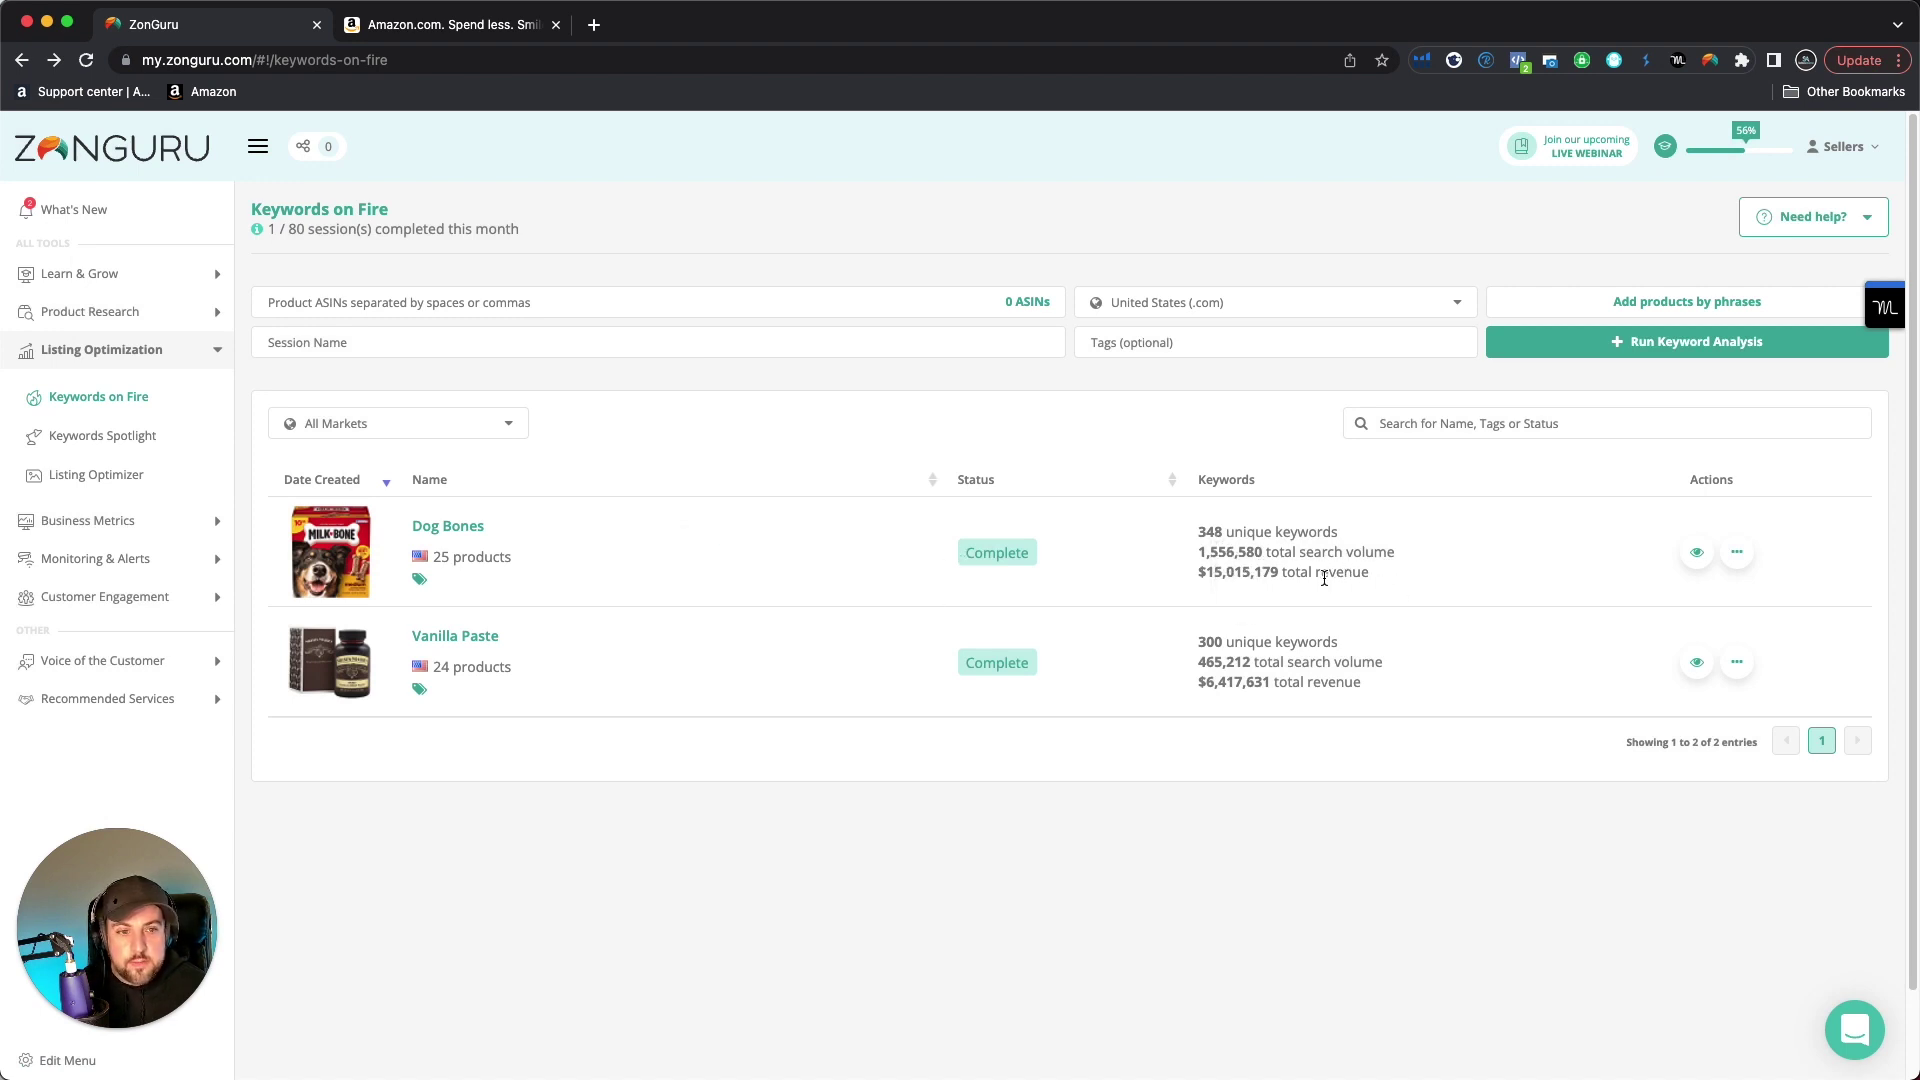
{"action": "triple_click", "coordinate": [1194, 573]}
{"action": "left_click", "coordinate": [1192, 573]}
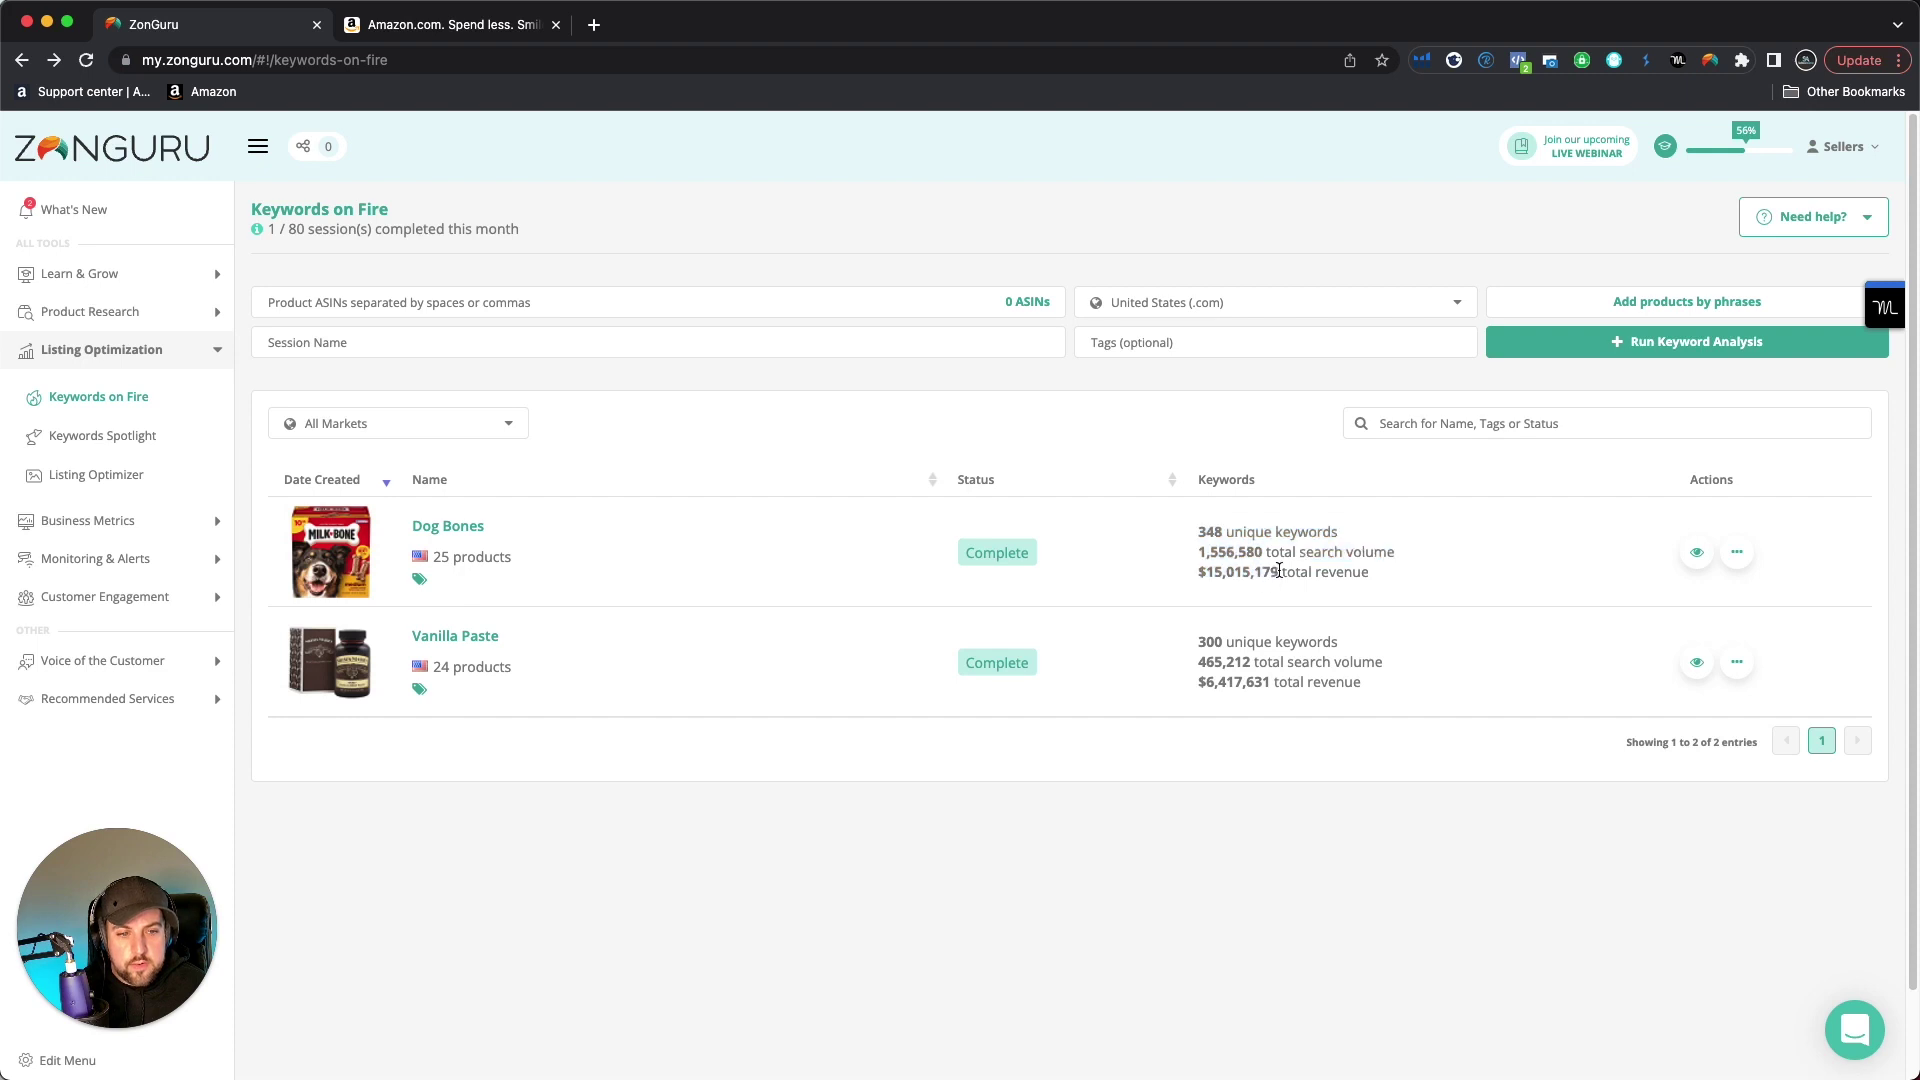
{"action": "left_click_drag", "start_coordinate": [1370, 572], "coordinate": [1161, 568]}
{"action": "left_click", "coordinate": [1188, 574]}
{"action": "left_click_drag", "start_coordinate": [1205, 552], "coordinate": [1314, 546]}
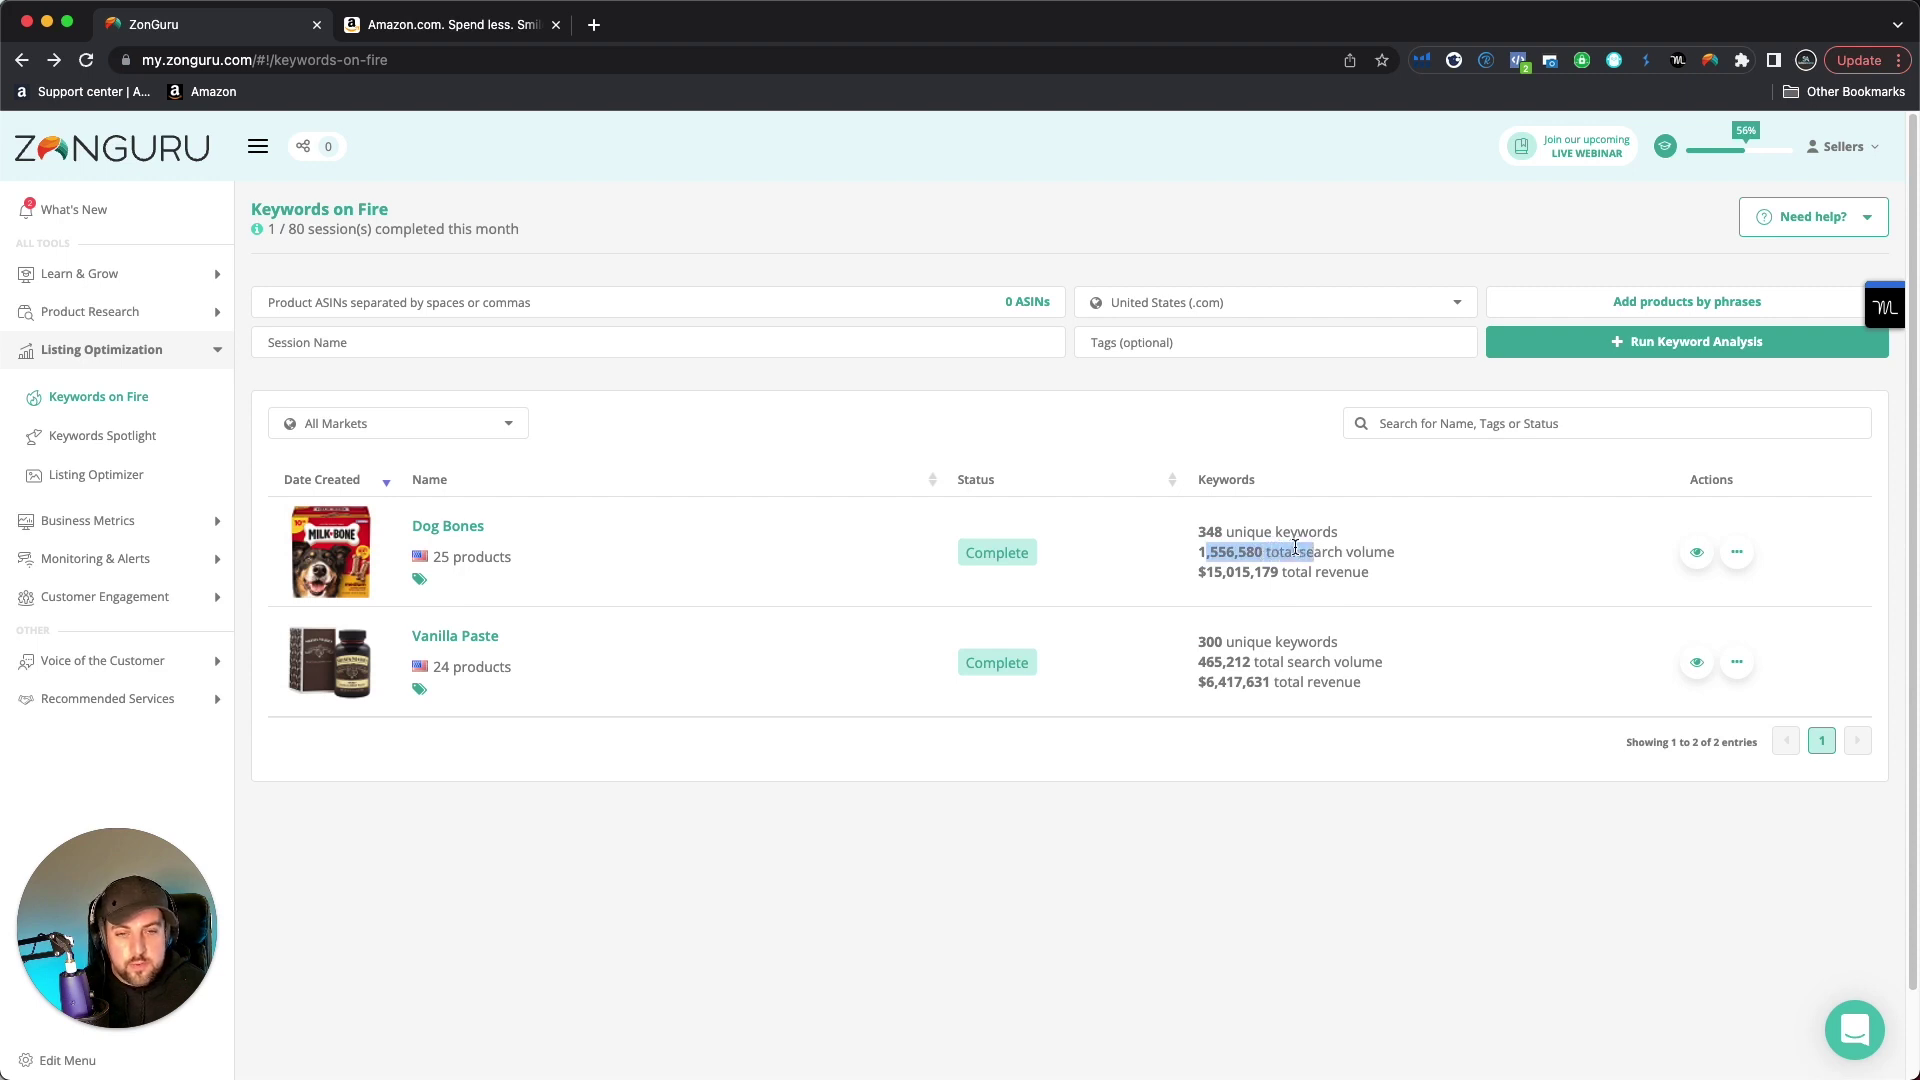
{"action": "left_click_drag", "start_coordinate": [1235, 533], "coordinate": [1197, 545]}
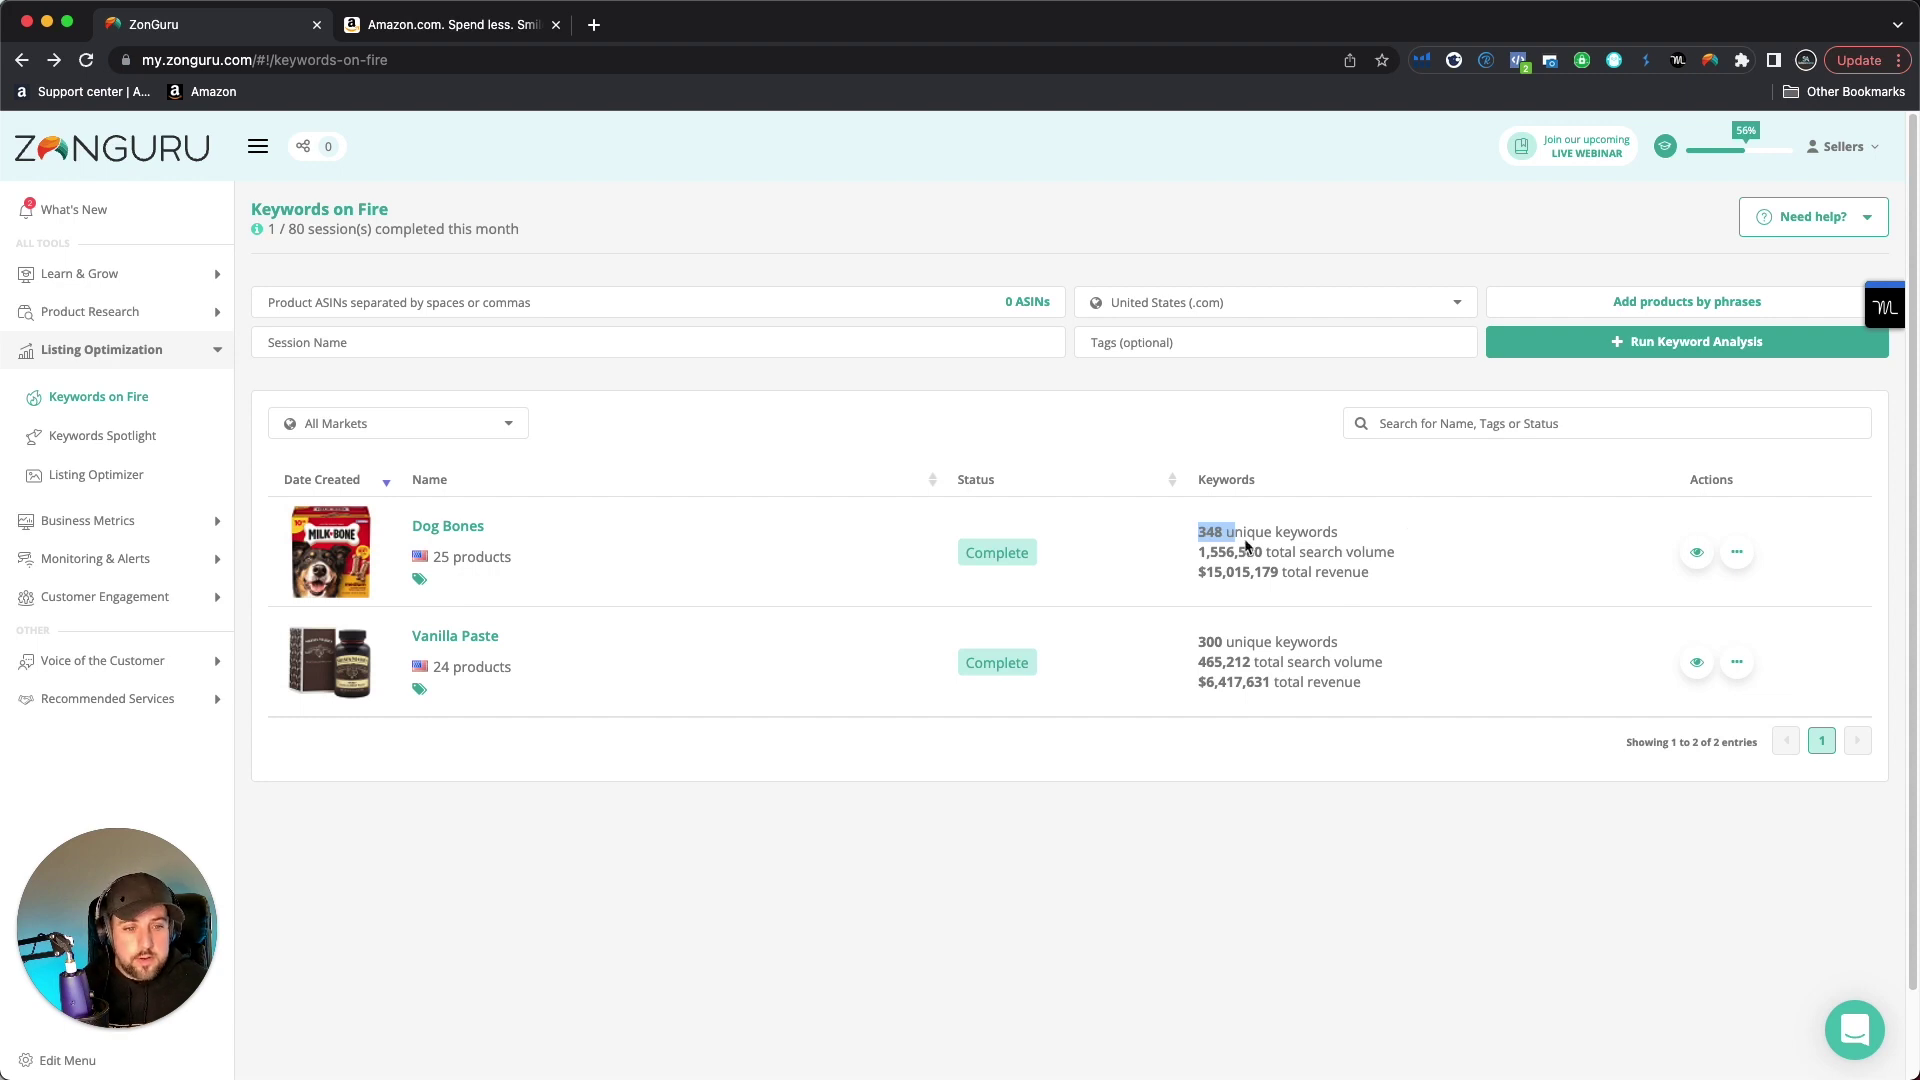
Open the Dog Bones session details and scroll through its 348 keywords
{"action": "left_click", "coordinate": [1694, 556]}
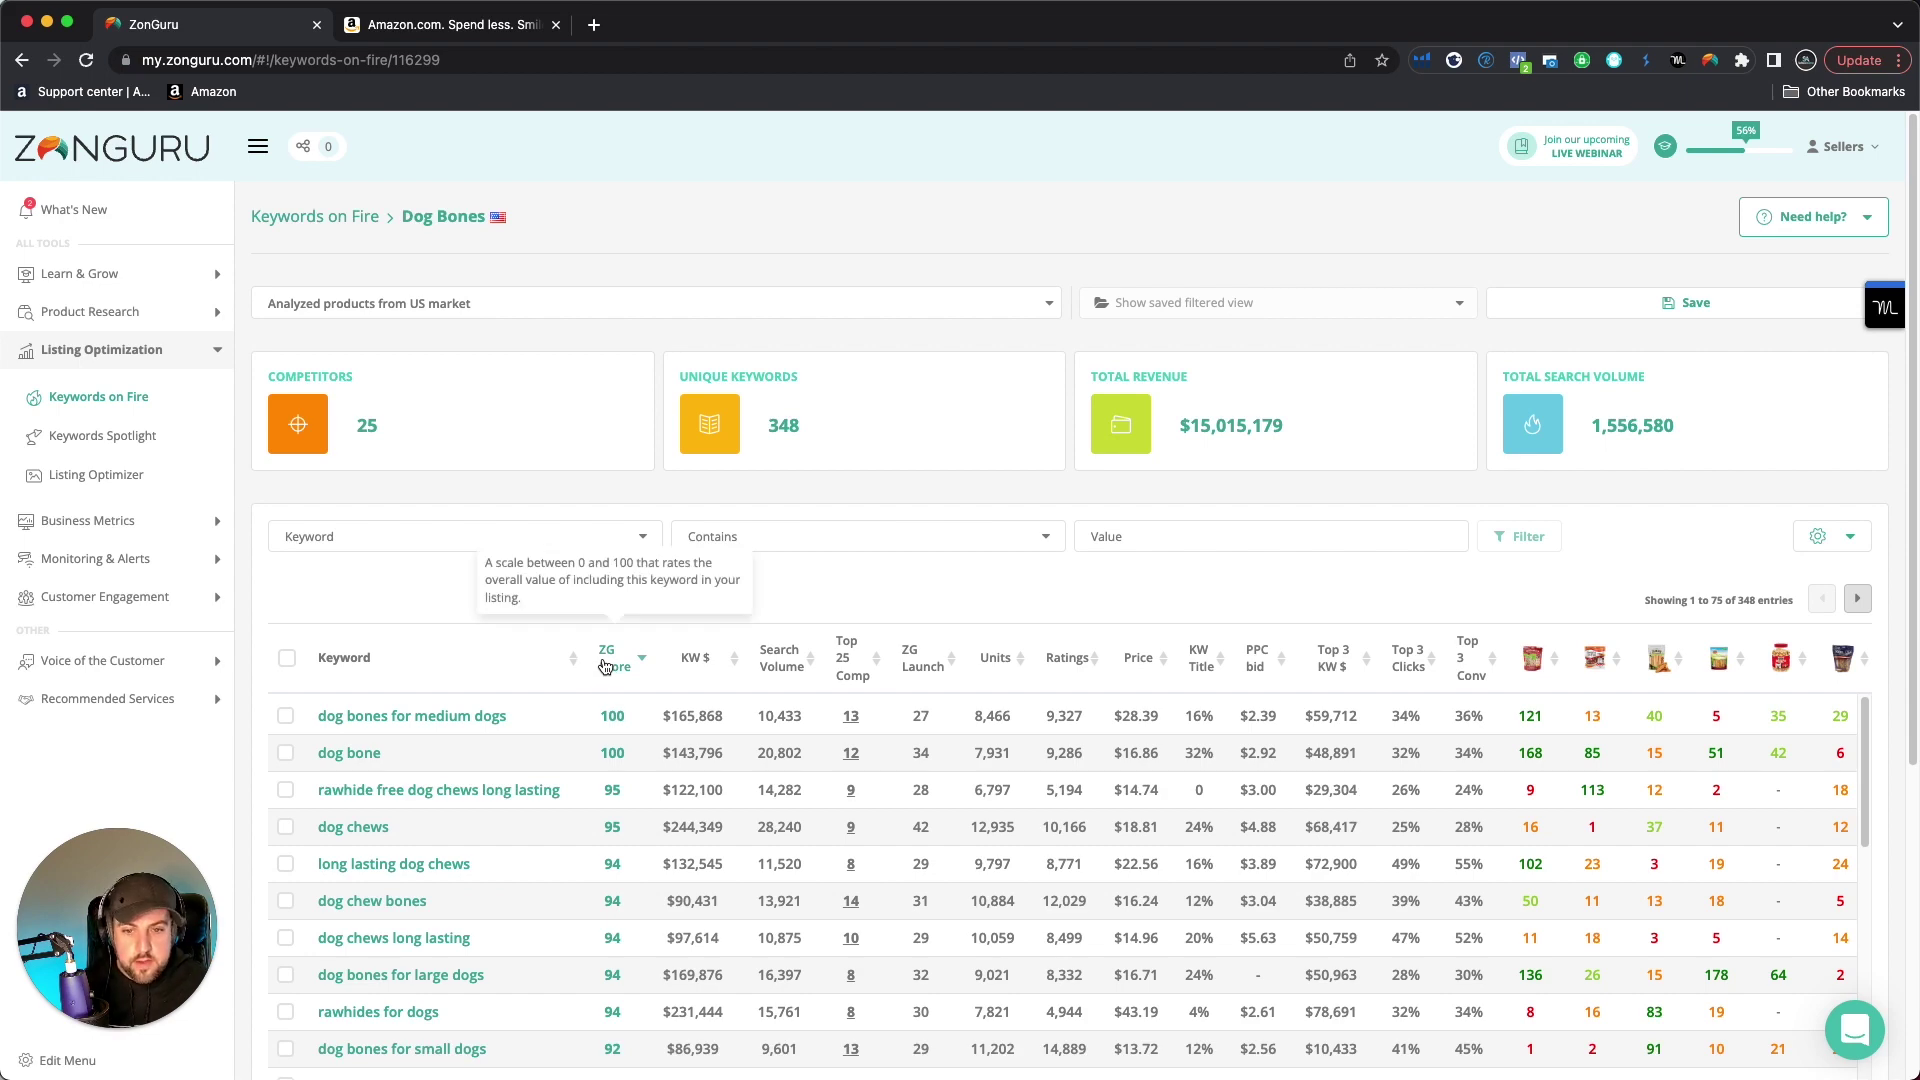
{"action": "scroll", "coordinate": [680, 959], "scroll_direction": "down", "scroll_amount": 10}
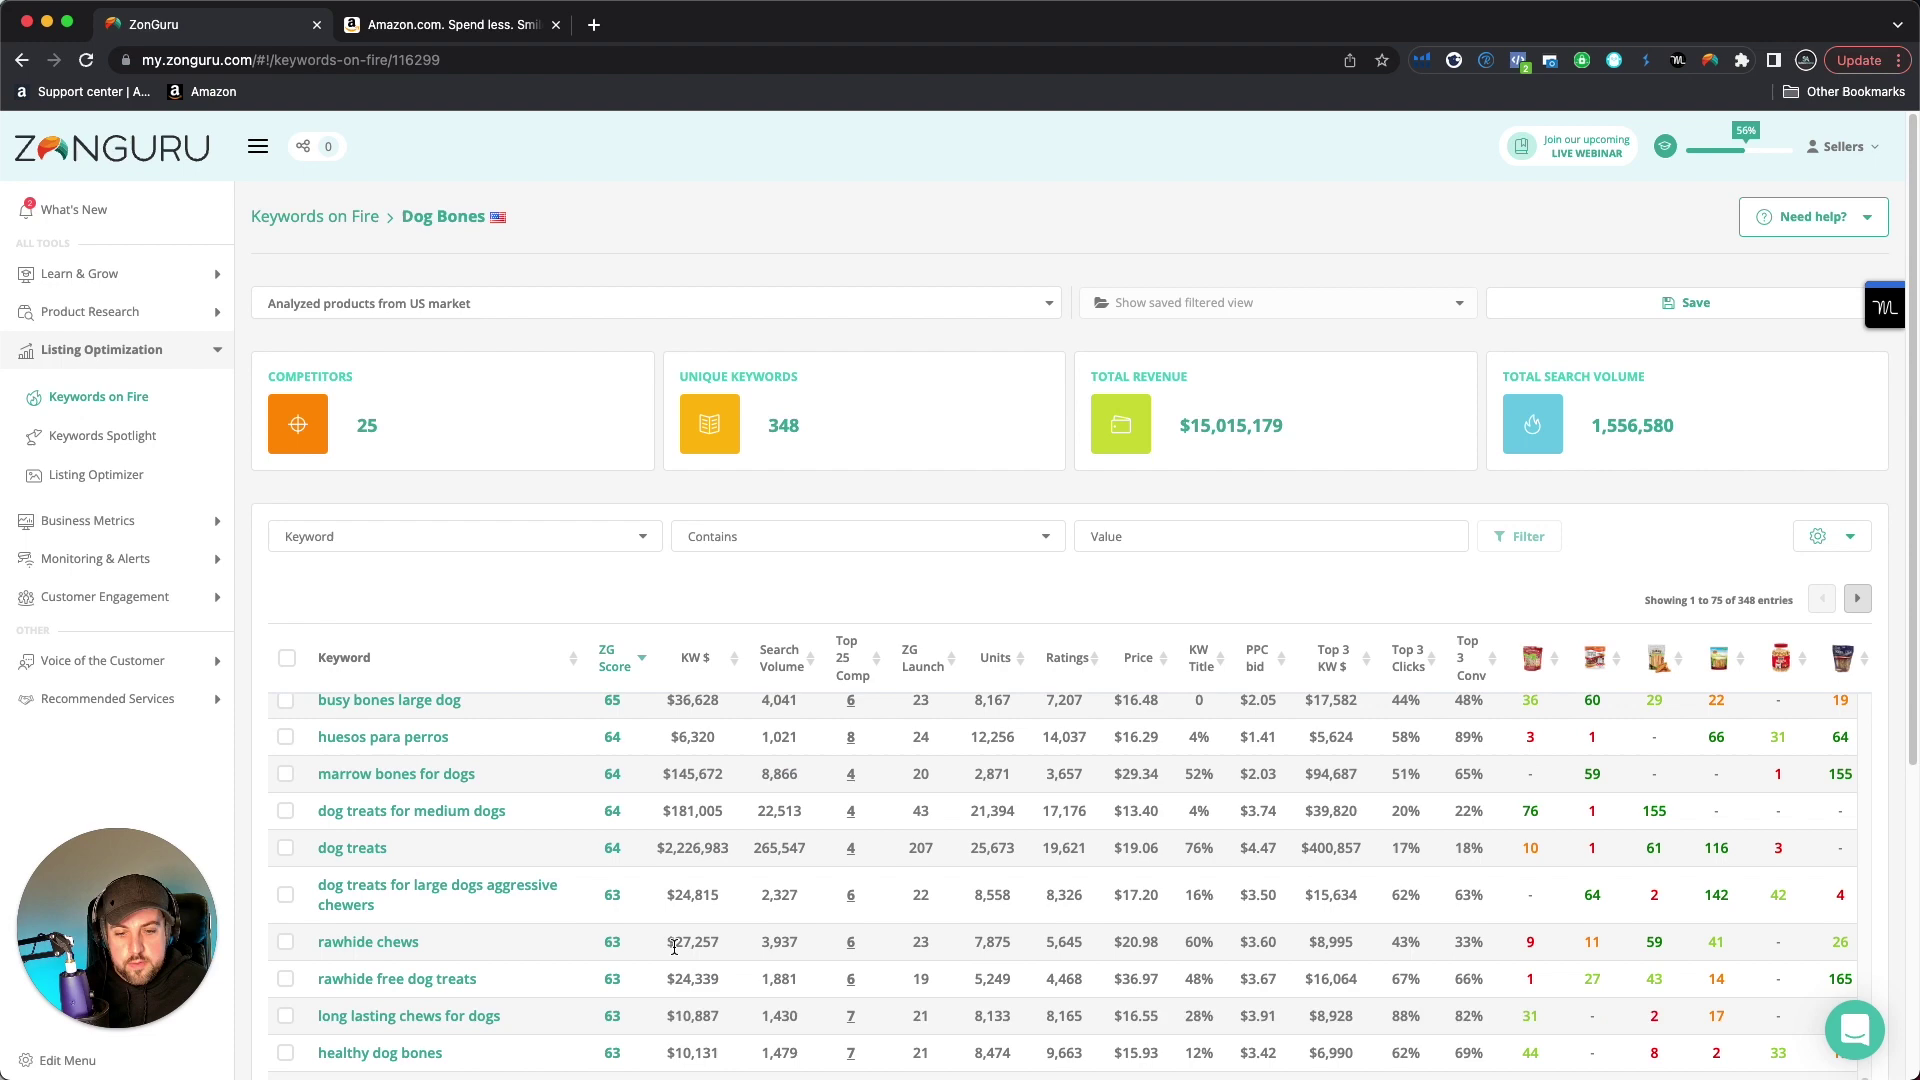
{"action": "scroll", "coordinate": [674, 946], "scroll_direction": "up", "scroll_amount": 10}
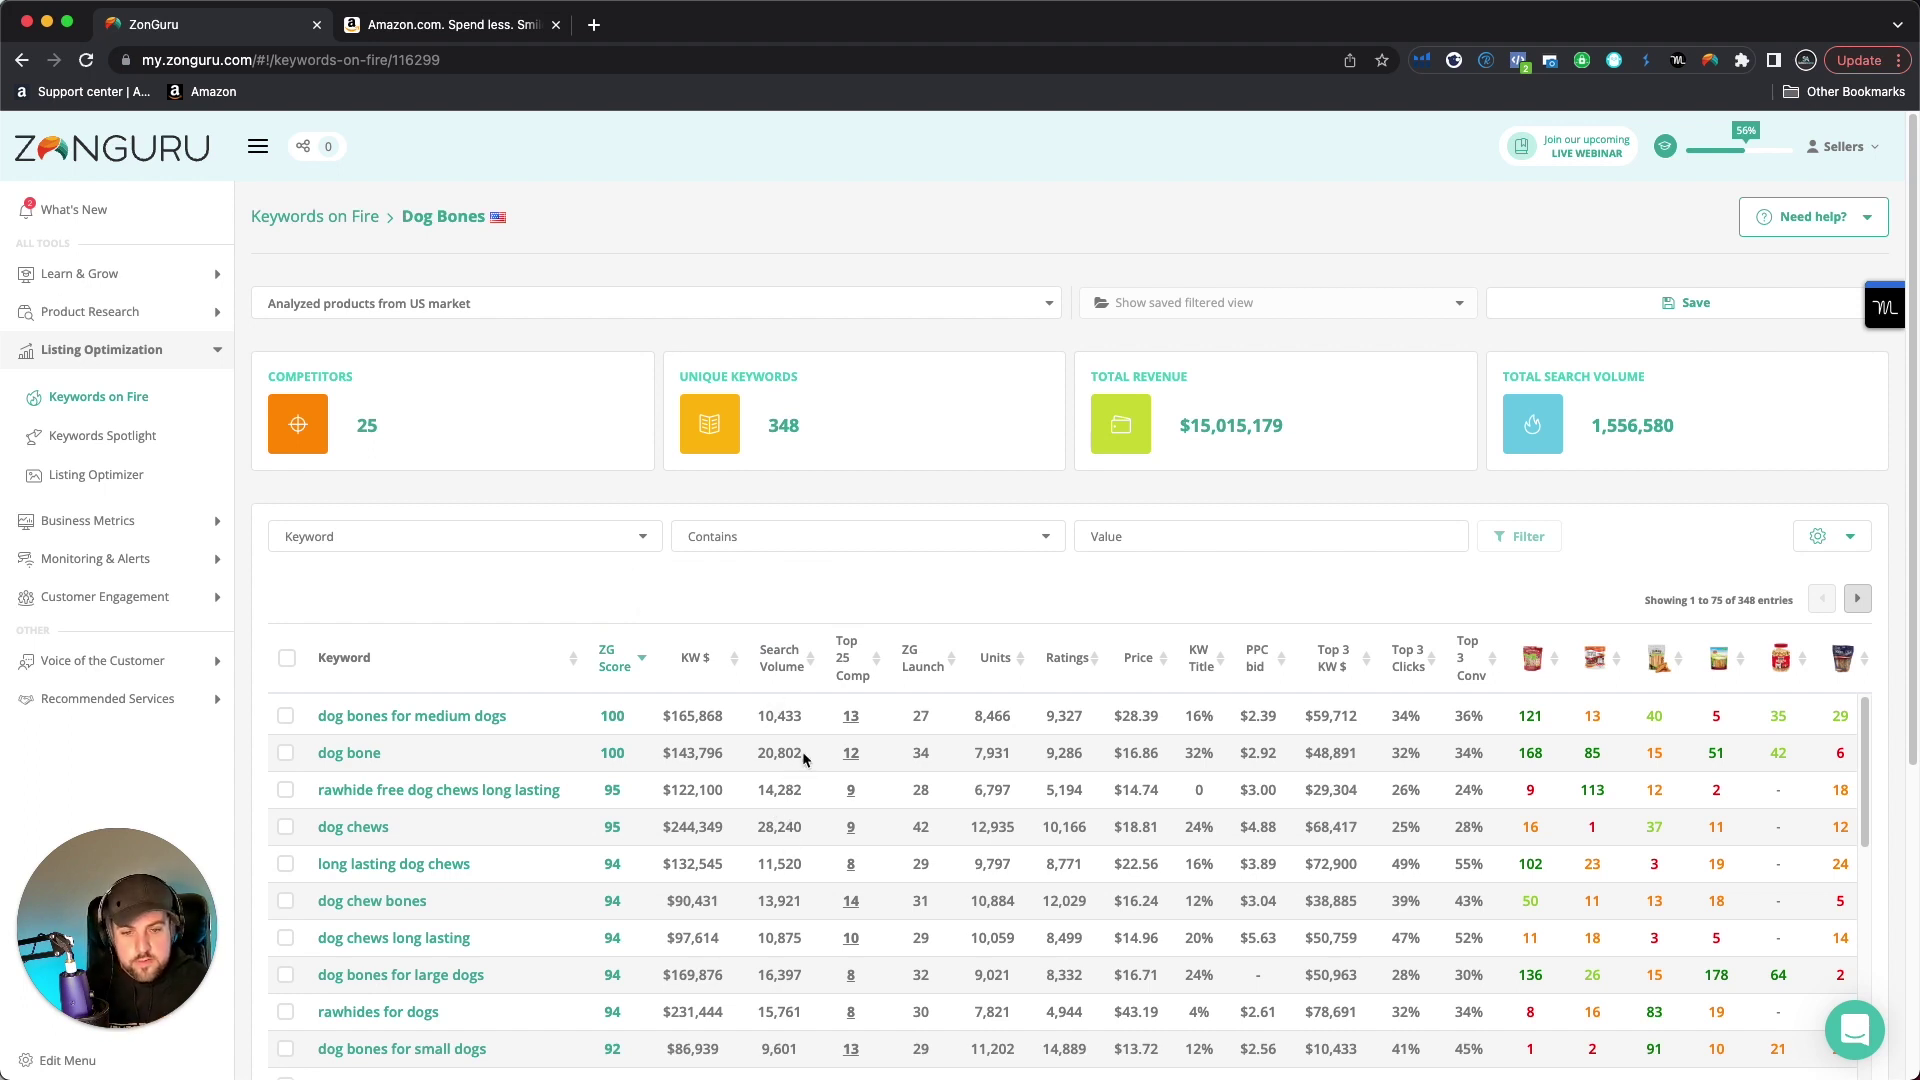
{"action": "mouse_move", "coordinate": [855, 667]}
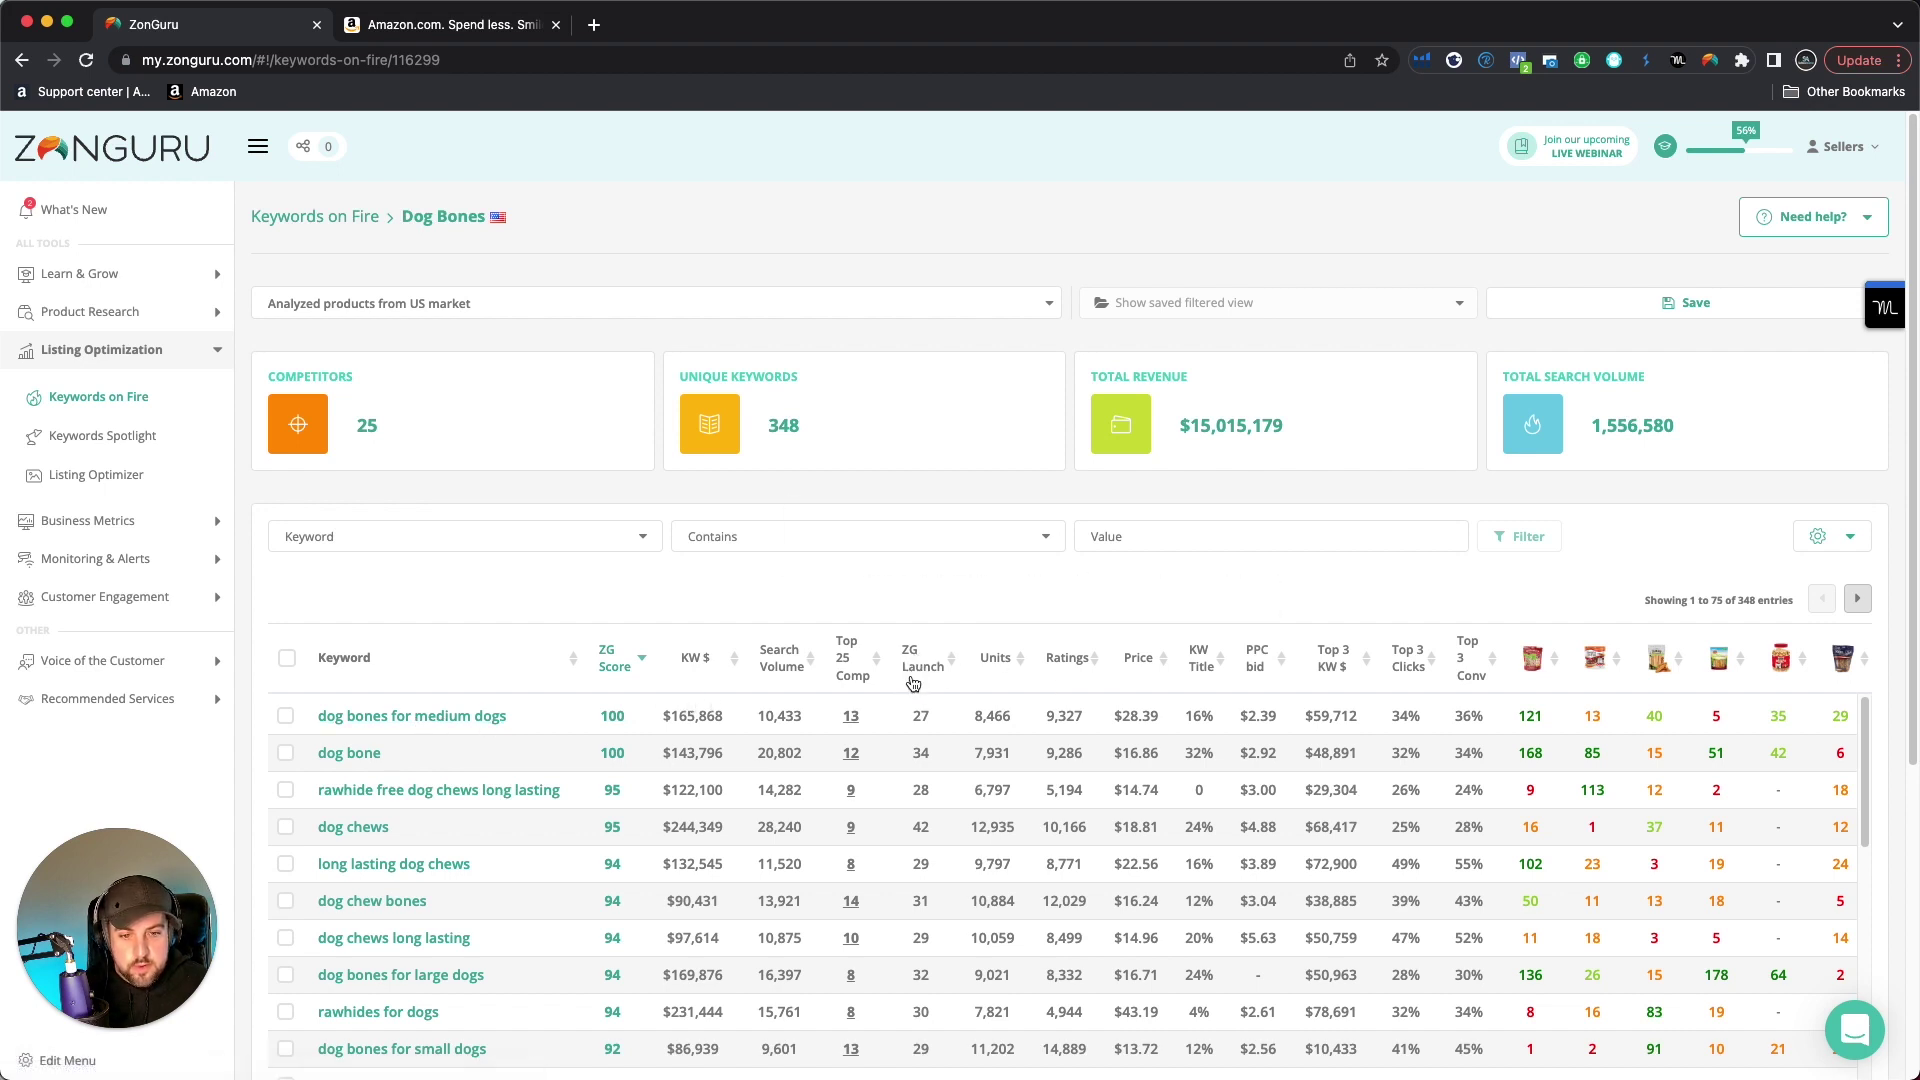
{"action": "mouse_move", "coordinate": [945, 675]}
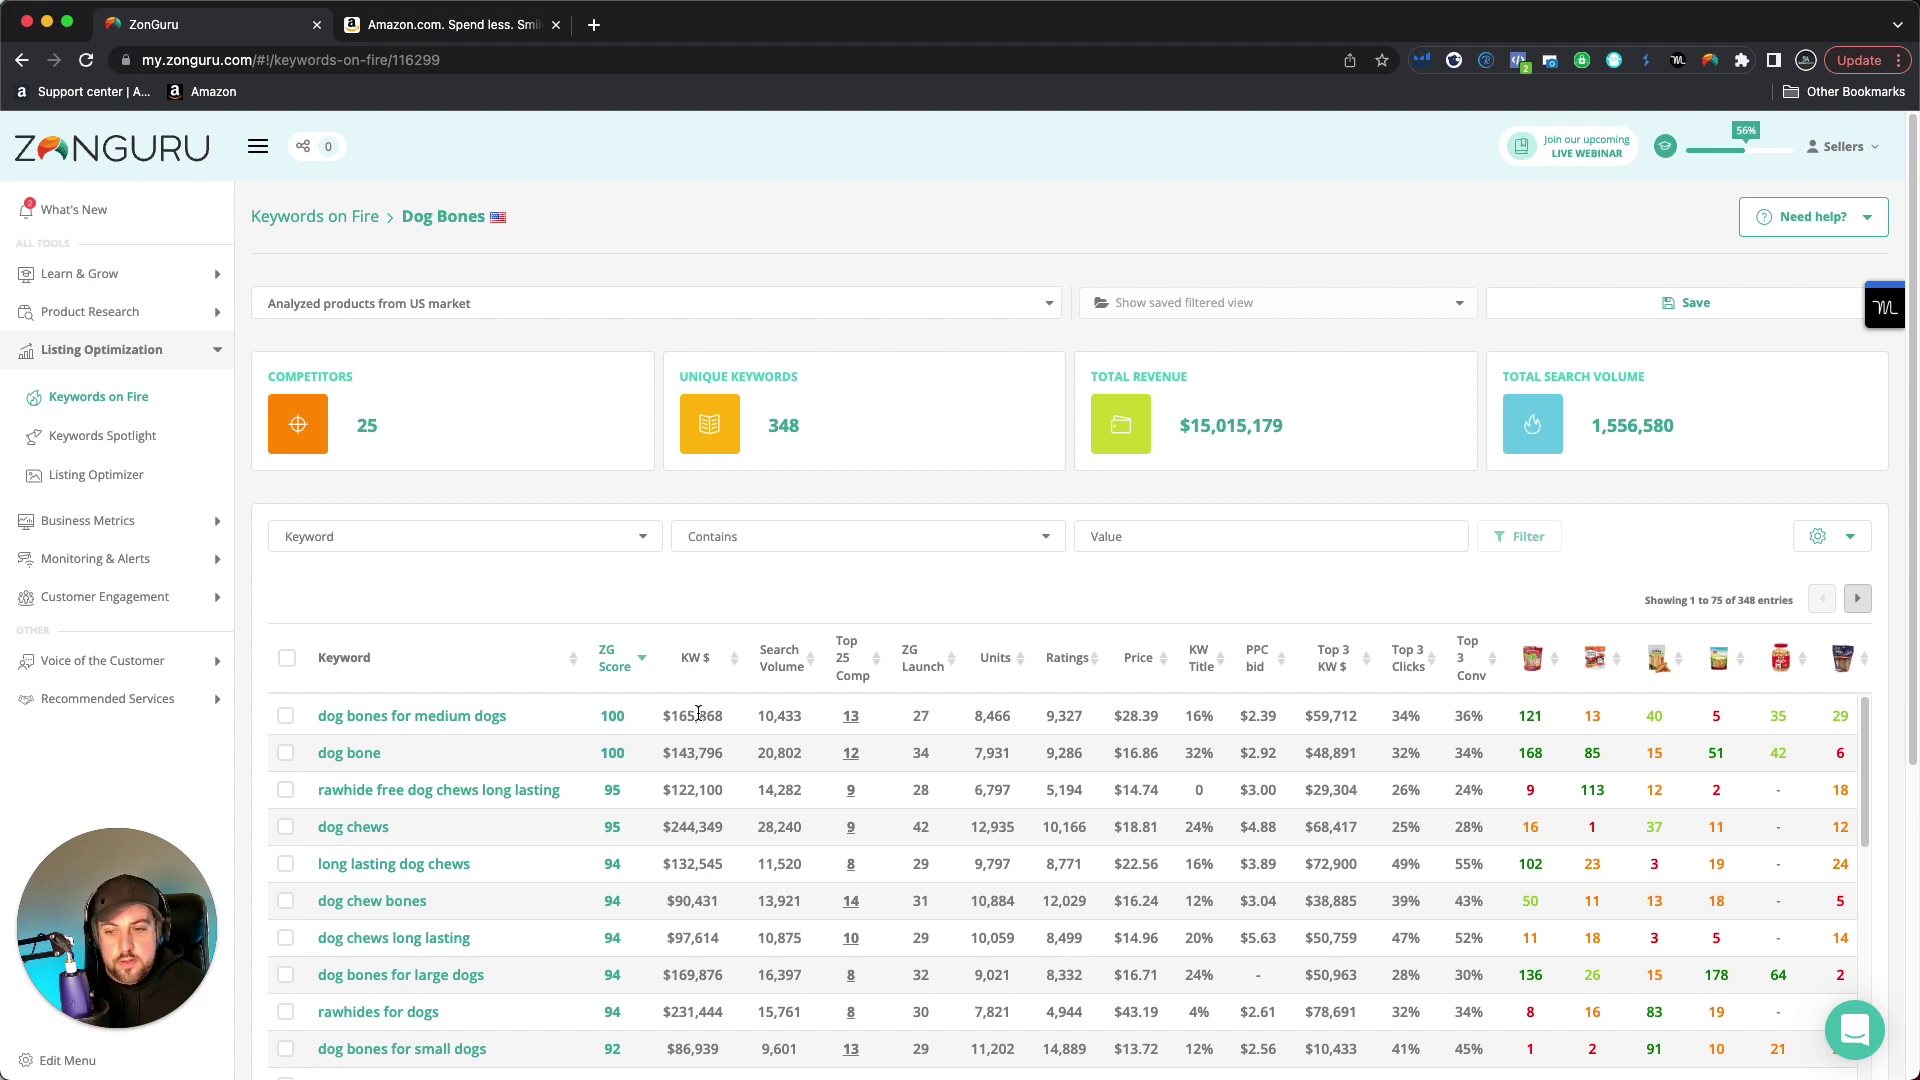
{"action": "mouse_move", "coordinate": [695, 670]}
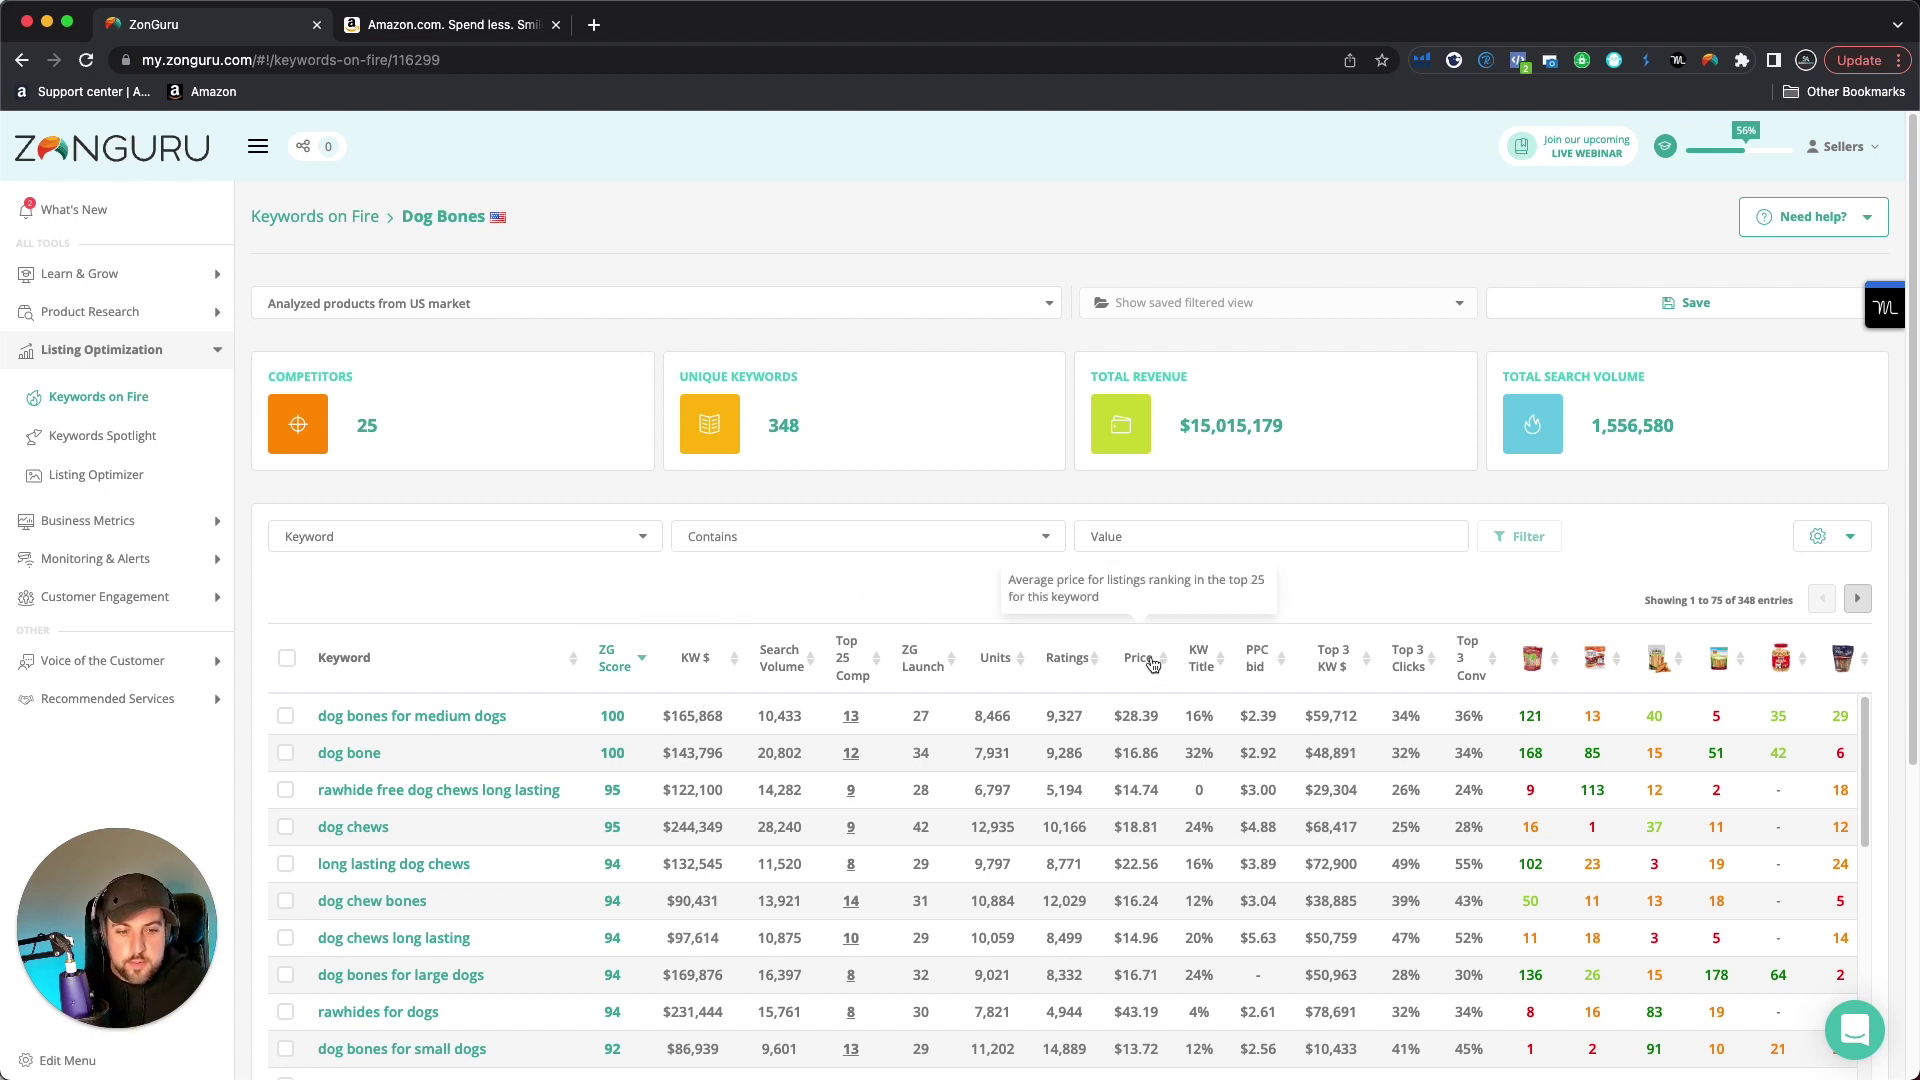
{"action": "mouse_move", "coordinate": [1192, 667]}
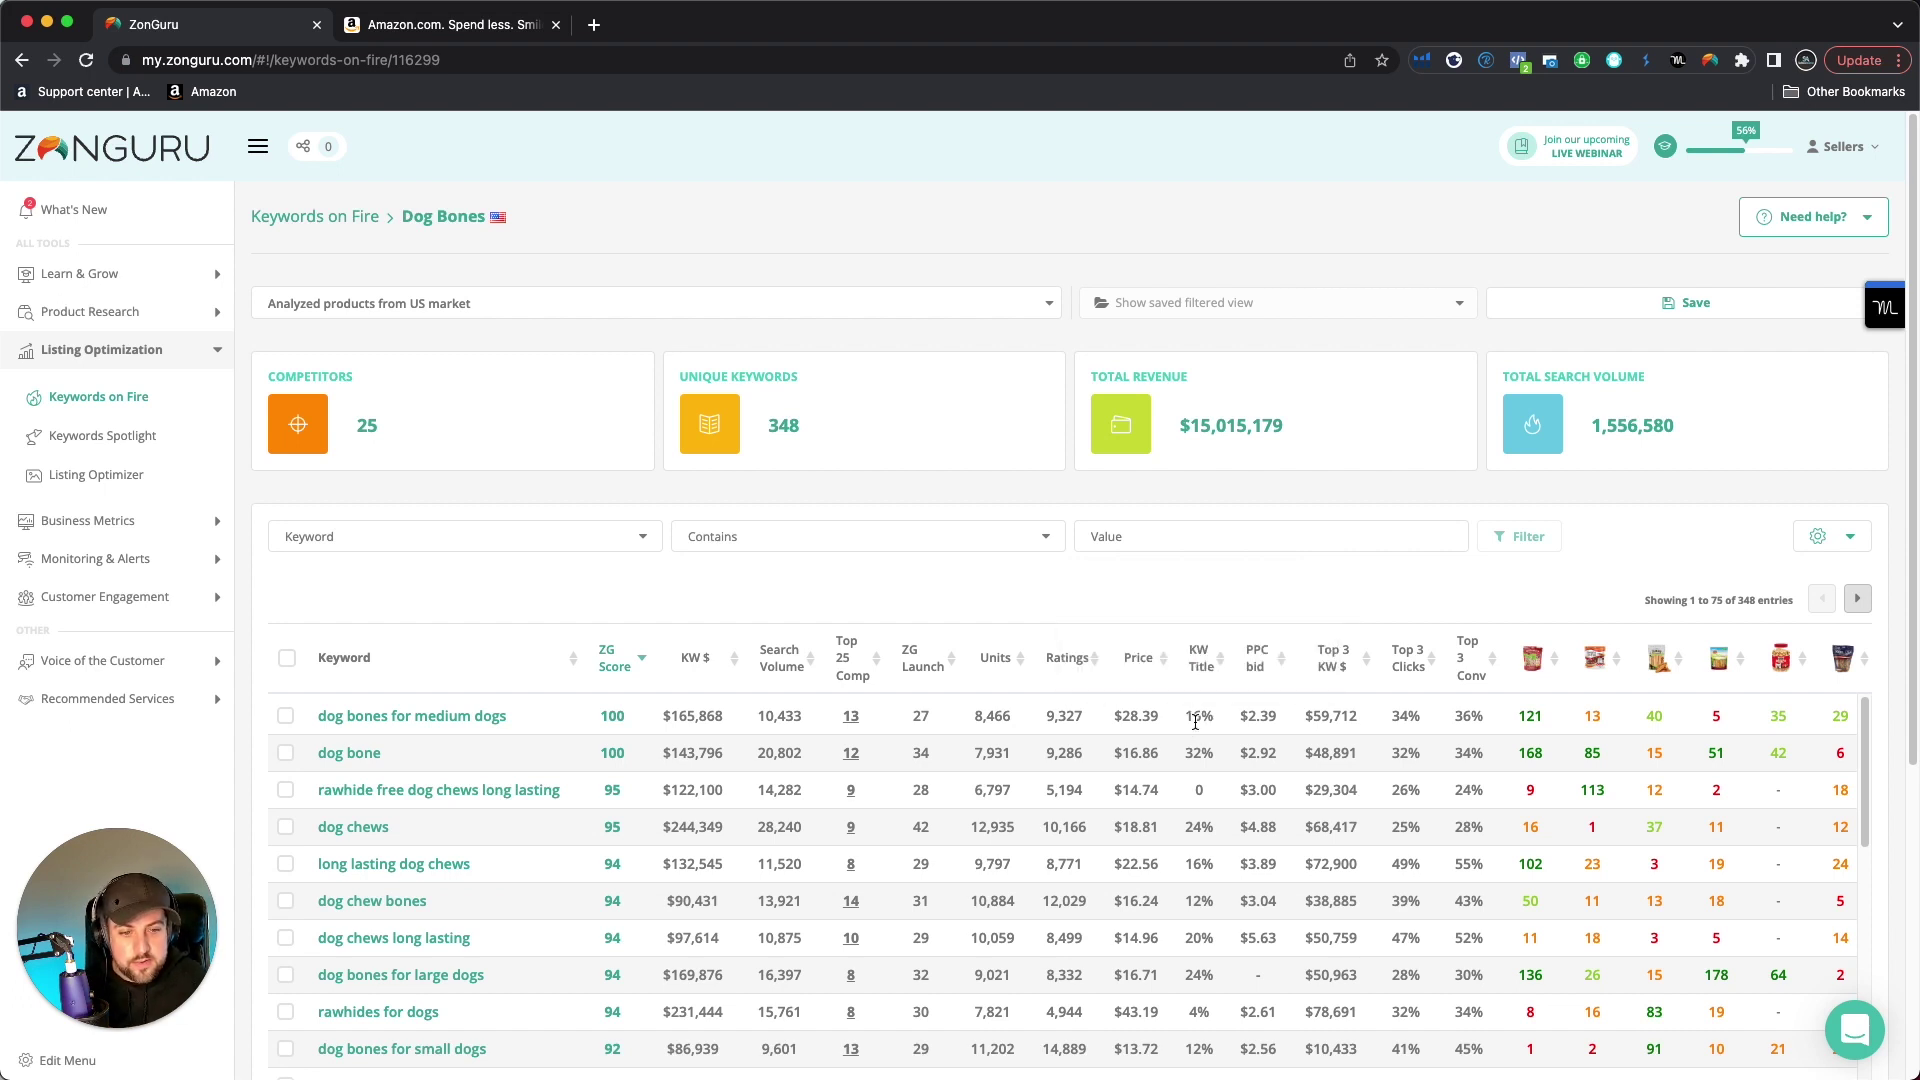
{"action": "mouse_move", "coordinate": [1199, 716]}
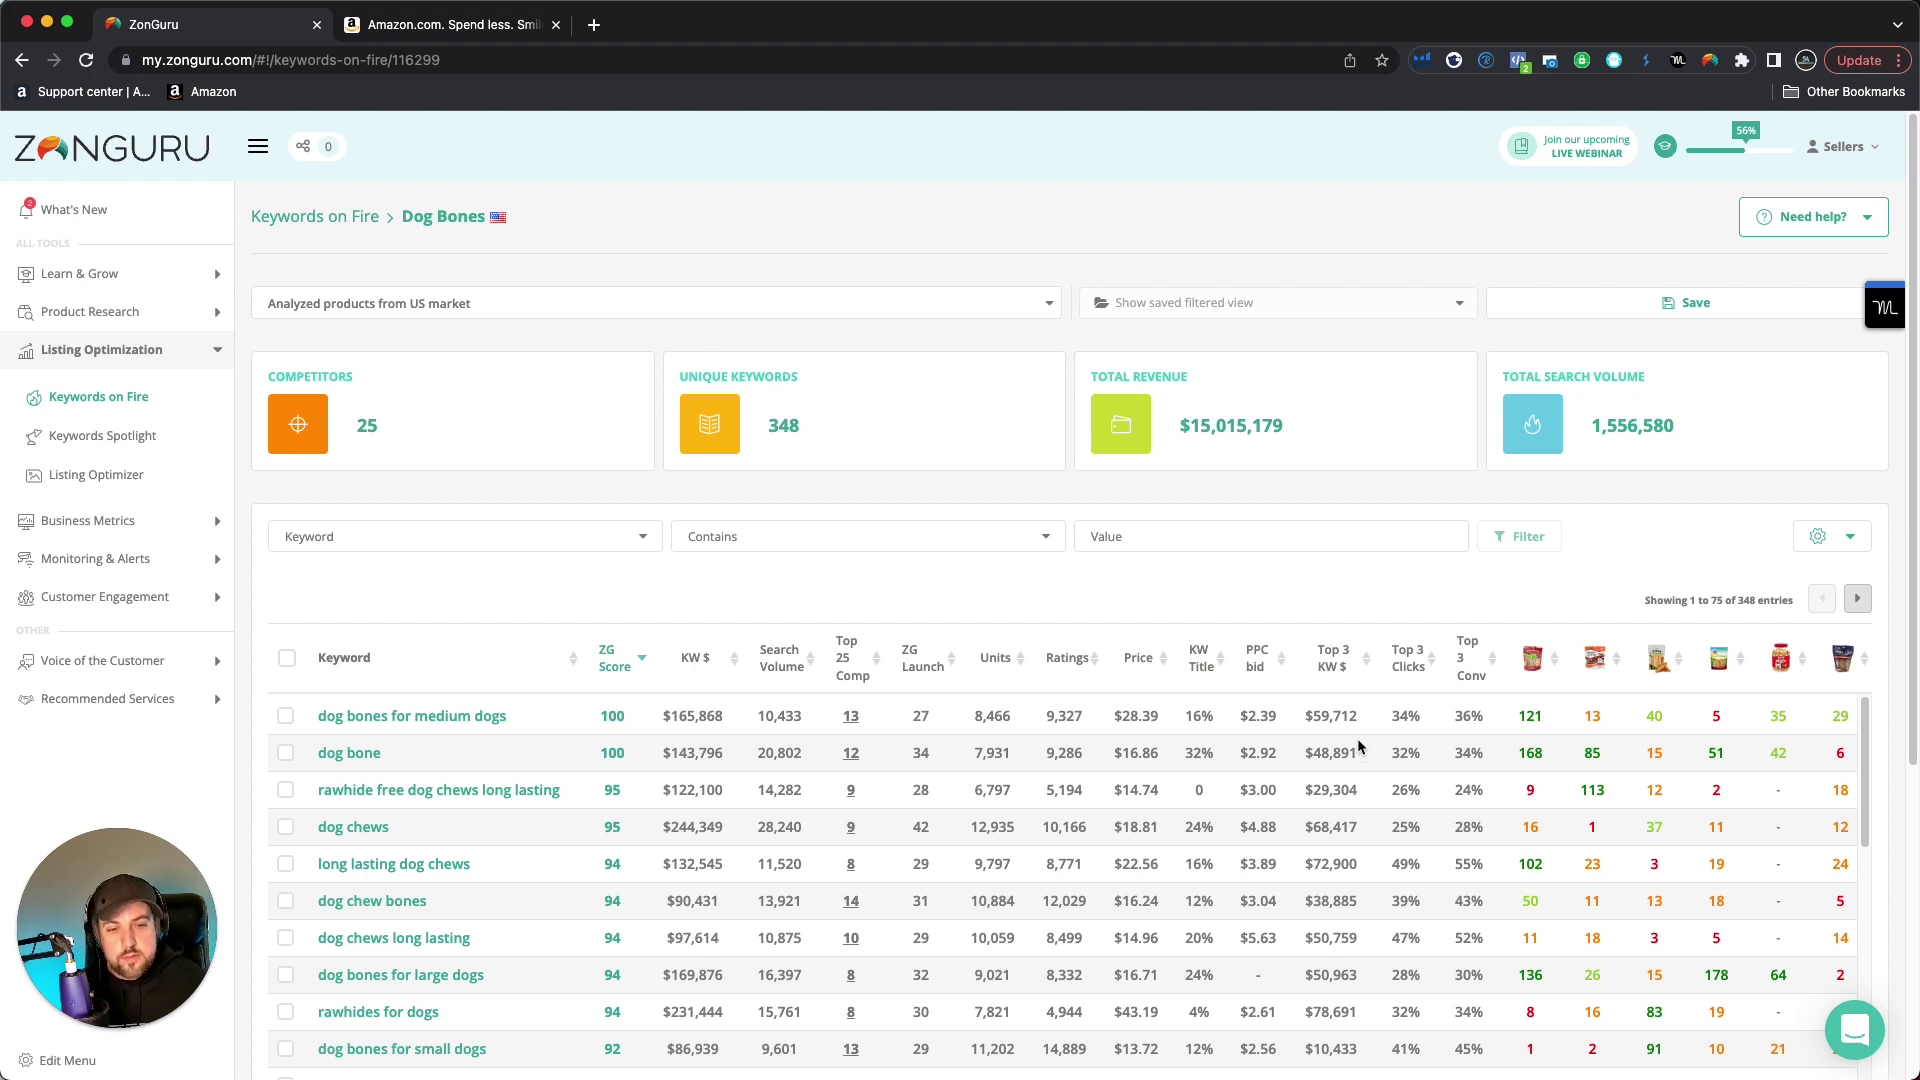
{"action": "mouse_move", "coordinate": [1260, 657]}
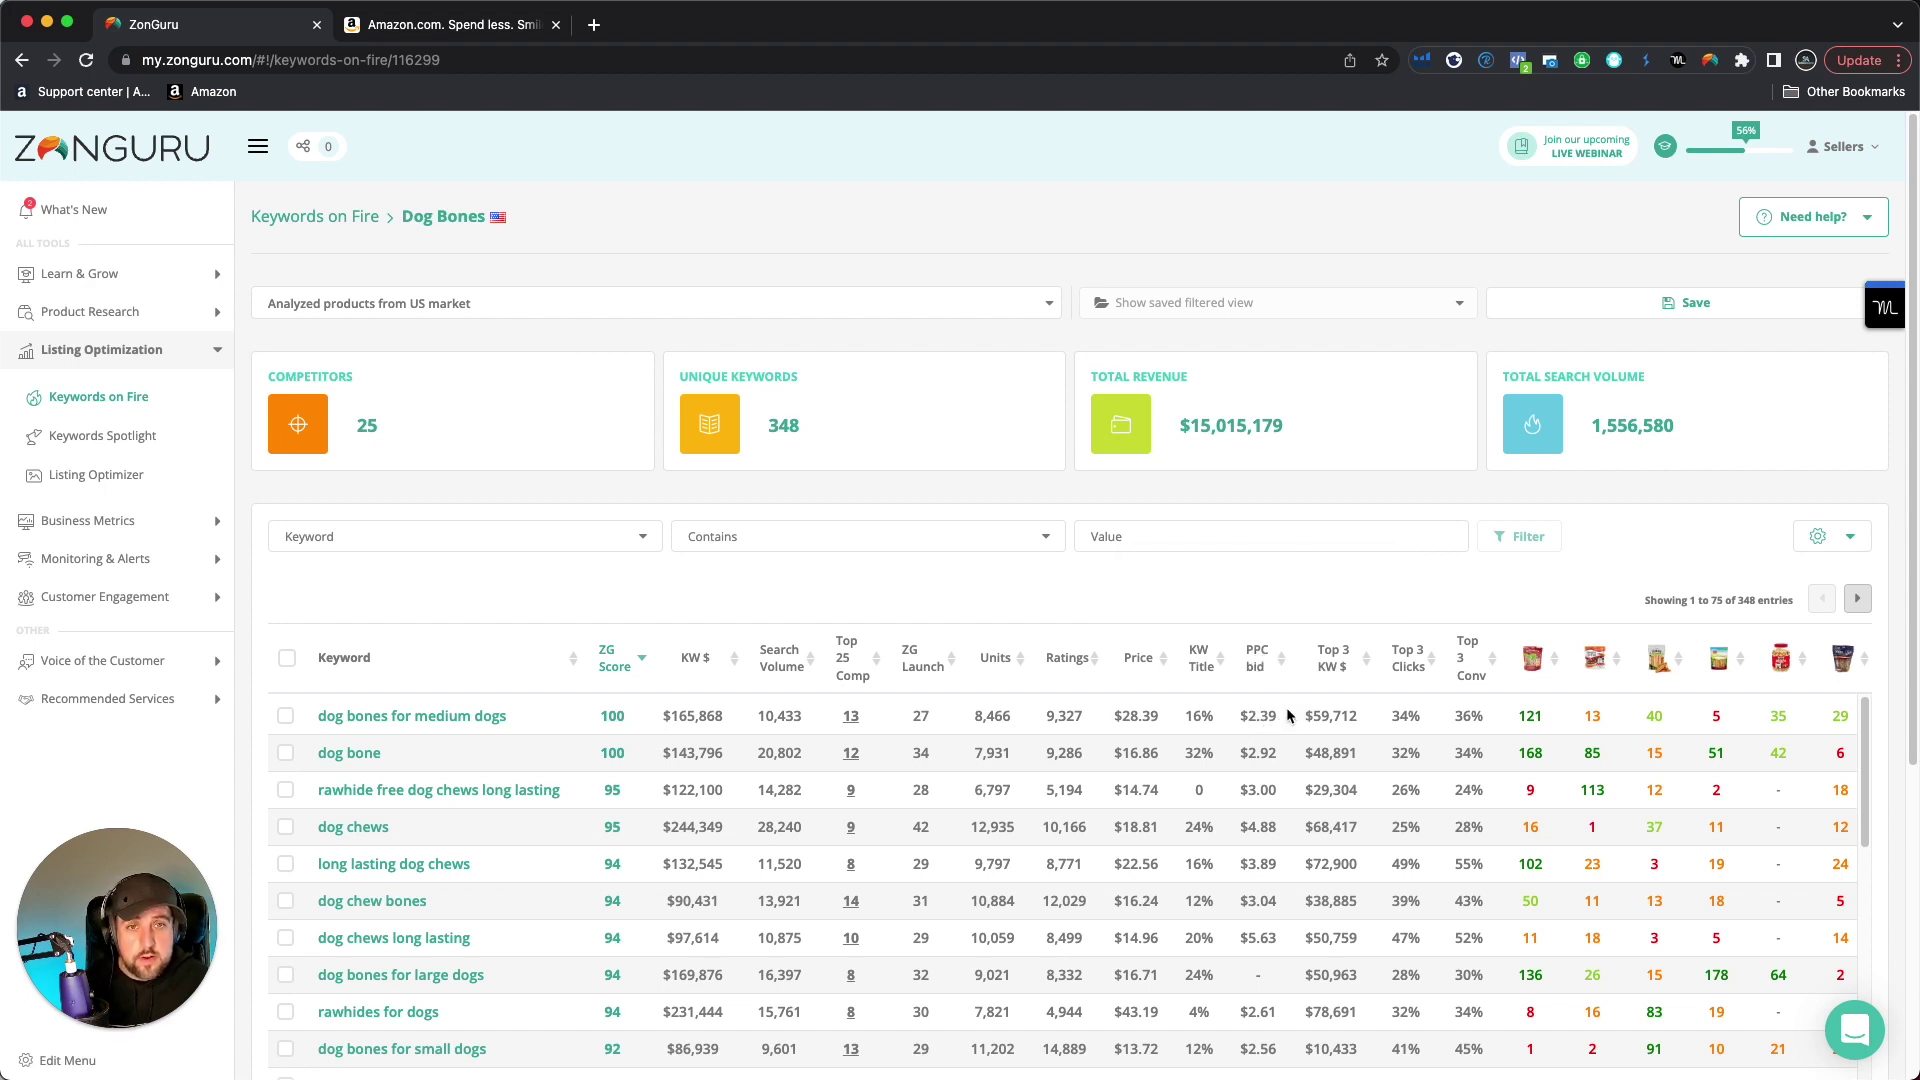
{"action": "scroll", "coordinate": [1265, 900], "scroll_direction": "down", "scroll_amount": 10}
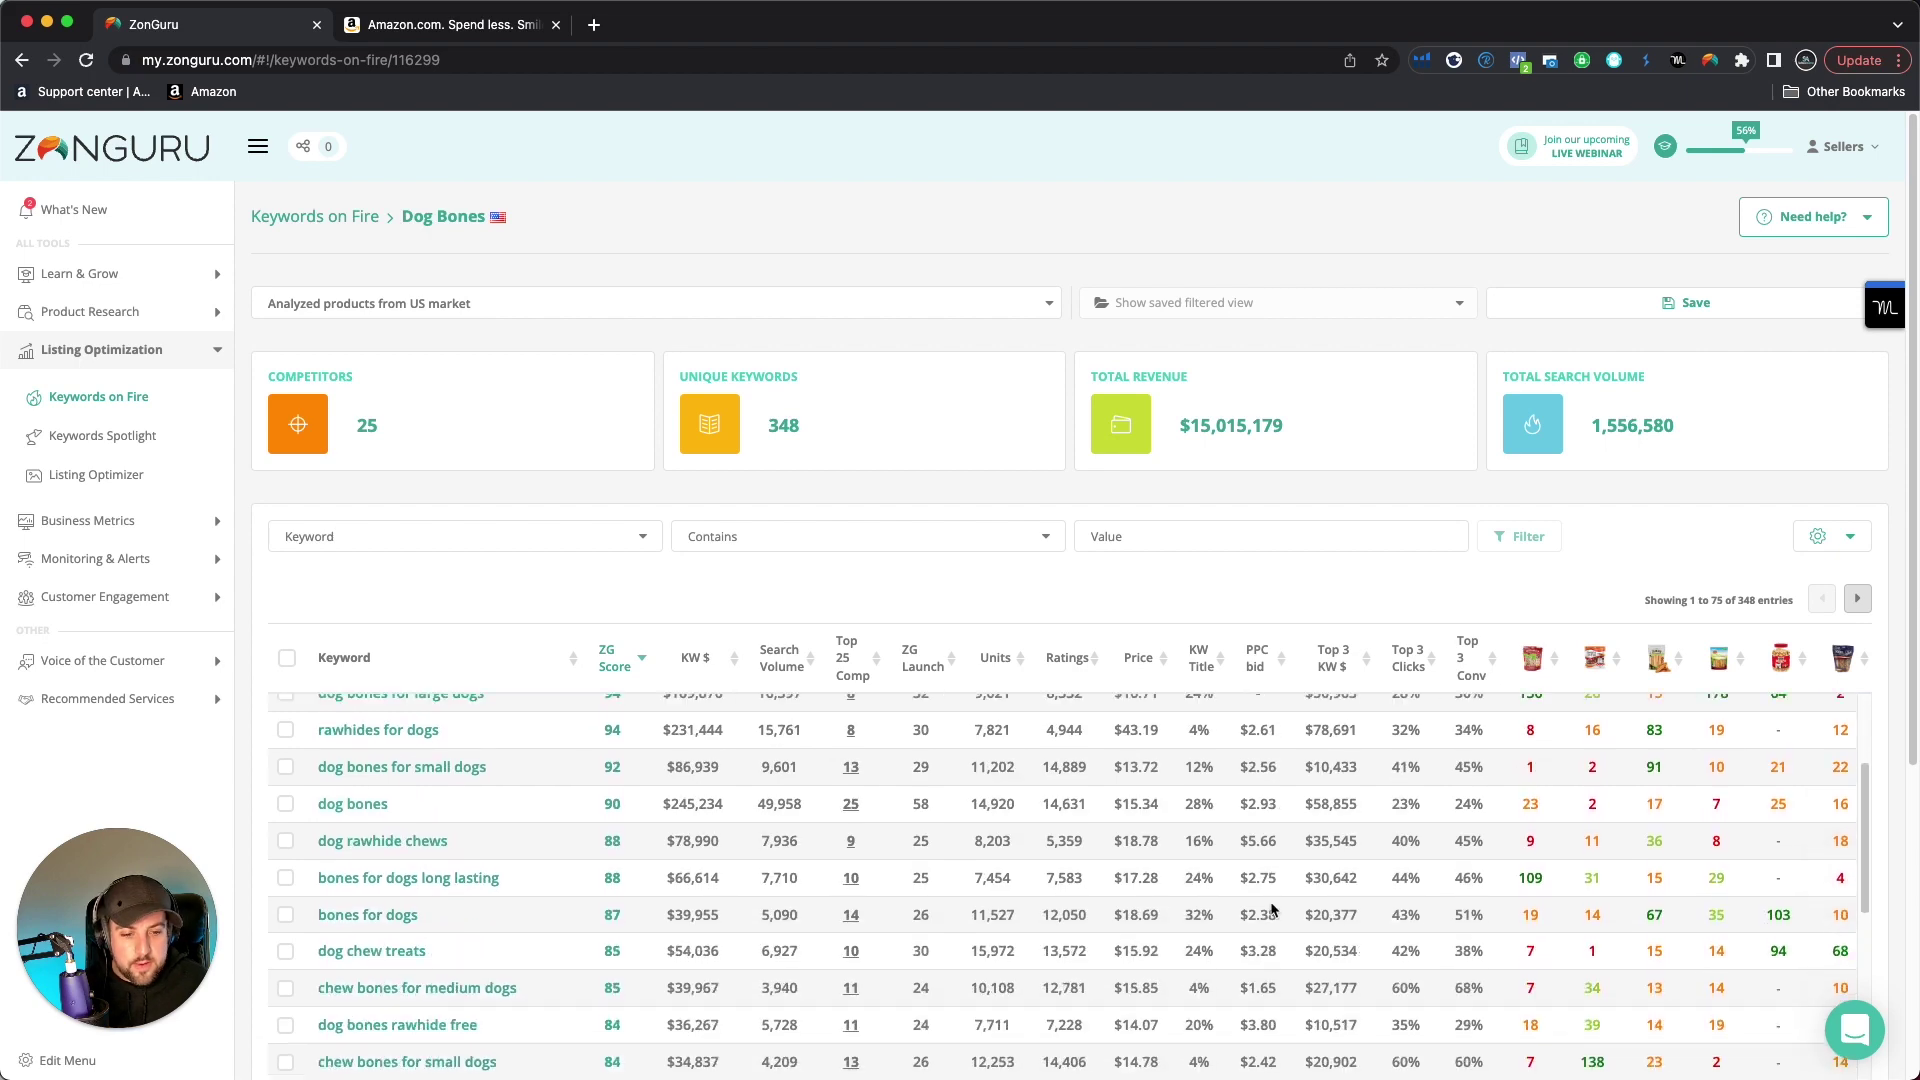
{"action": "scroll", "coordinate": [1259, 898], "scroll_direction": "up", "scroll_amount": 5}
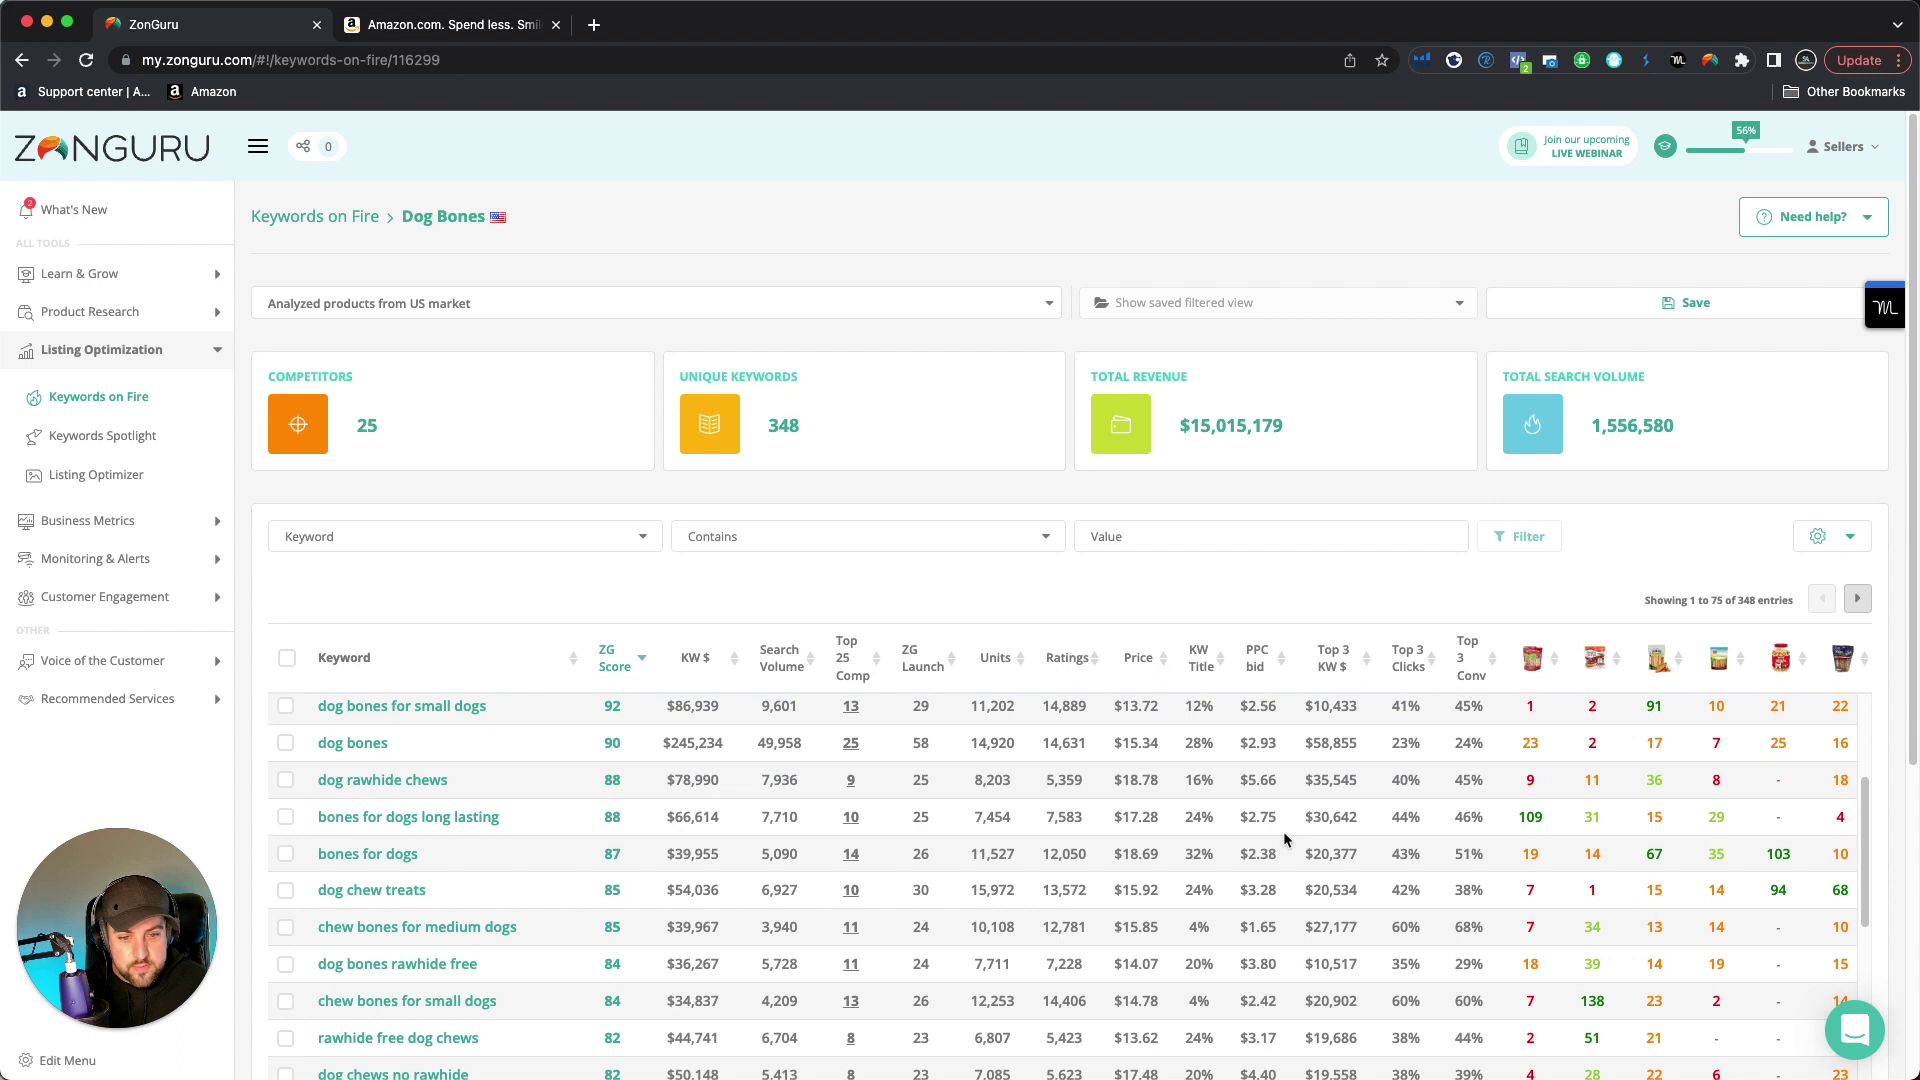
{"action": "scroll", "coordinate": [1283, 783], "scroll_direction": "up", "scroll_amount": 5}
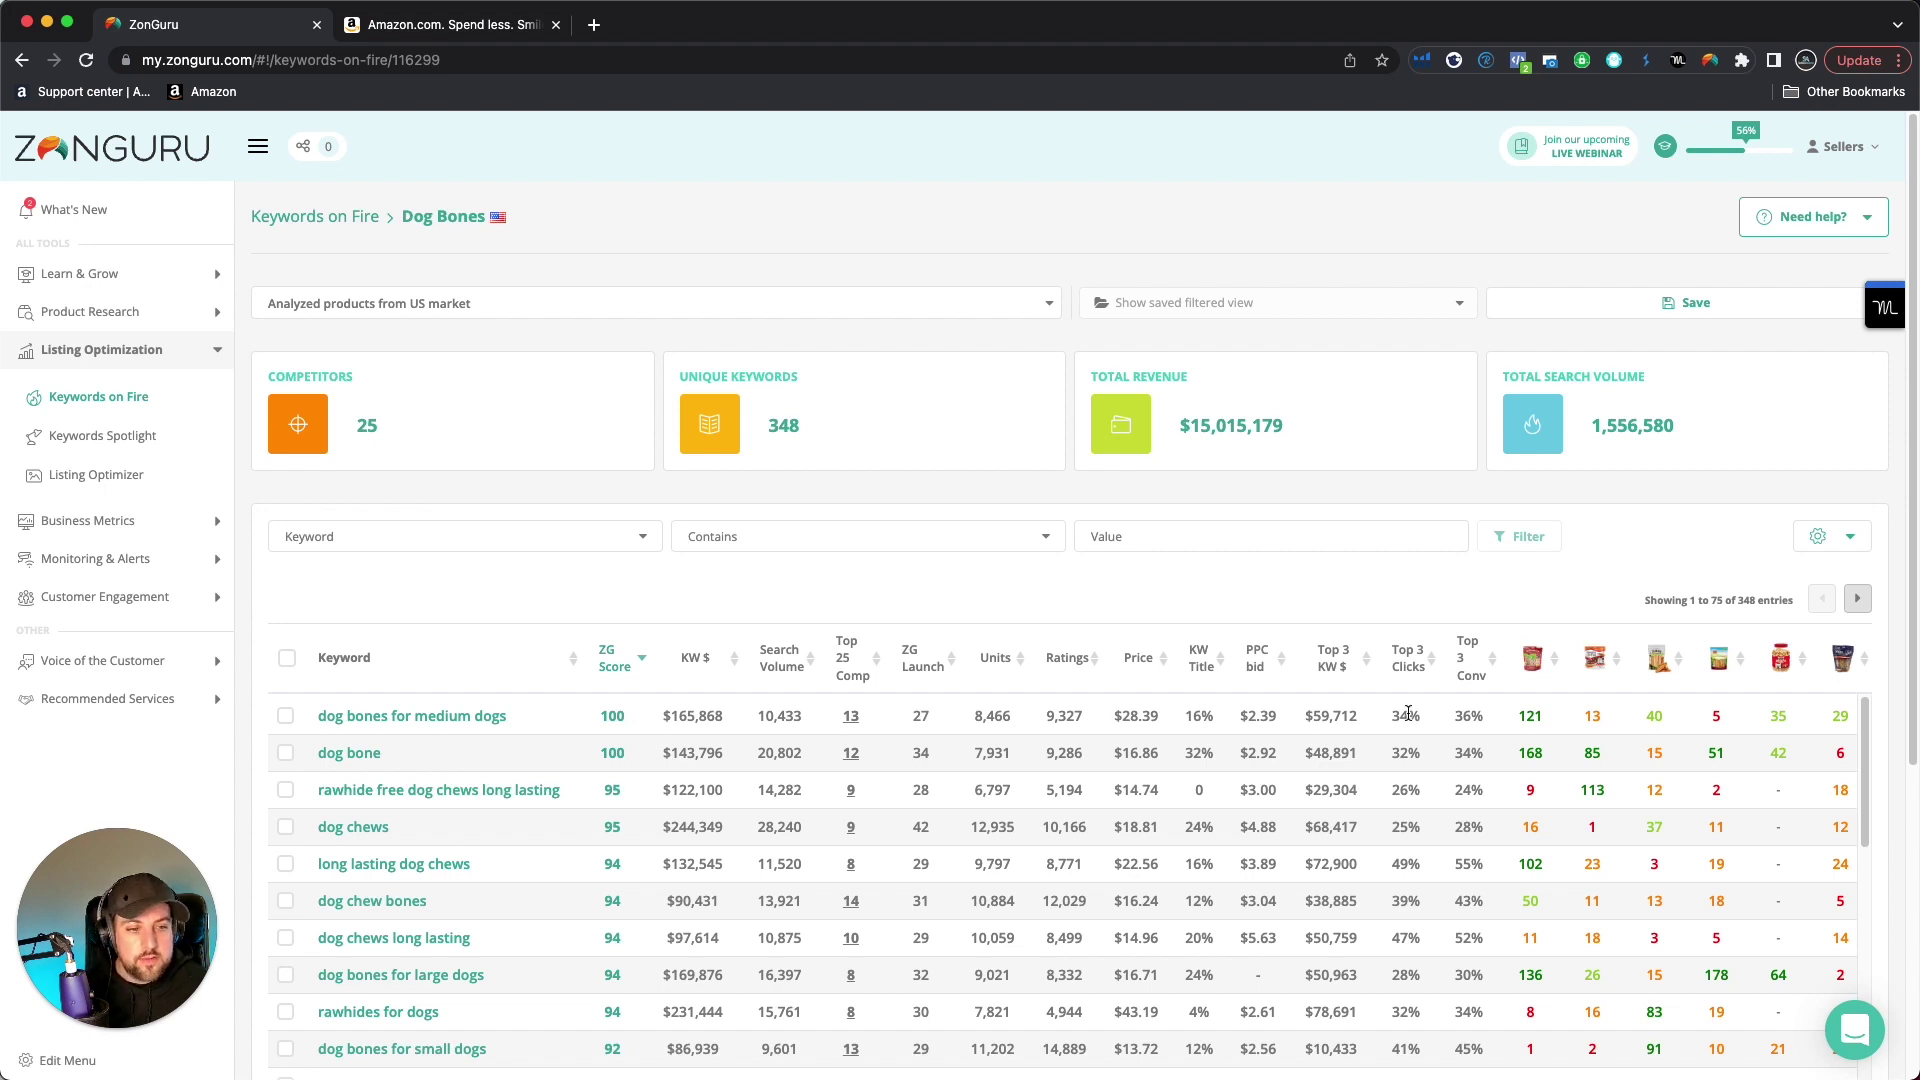
{"action": "mouse_move", "coordinate": [1477, 670]}
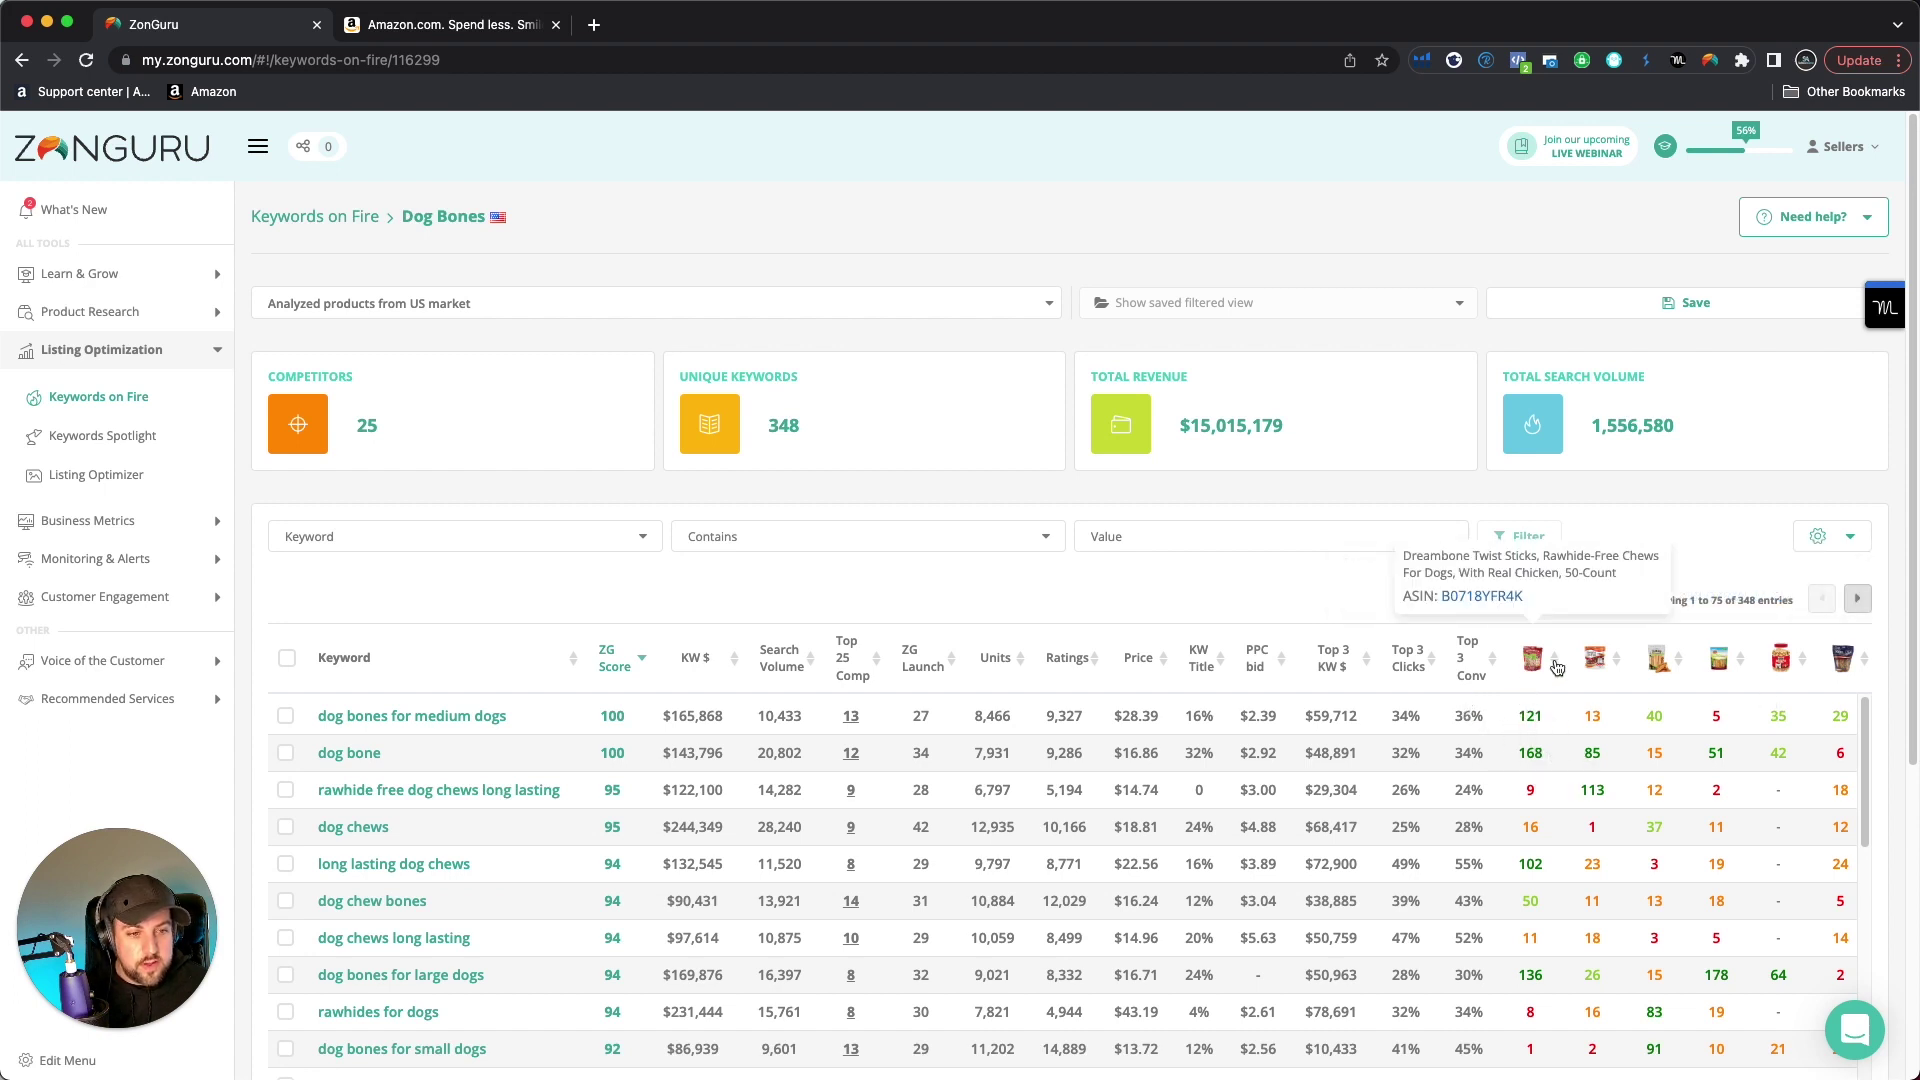
Select 'dog bones for medium dogs' and highlight its competitor ranks (121, 13, 40, 5)
{"action": "mouse_move", "coordinate": [1600, 663]}
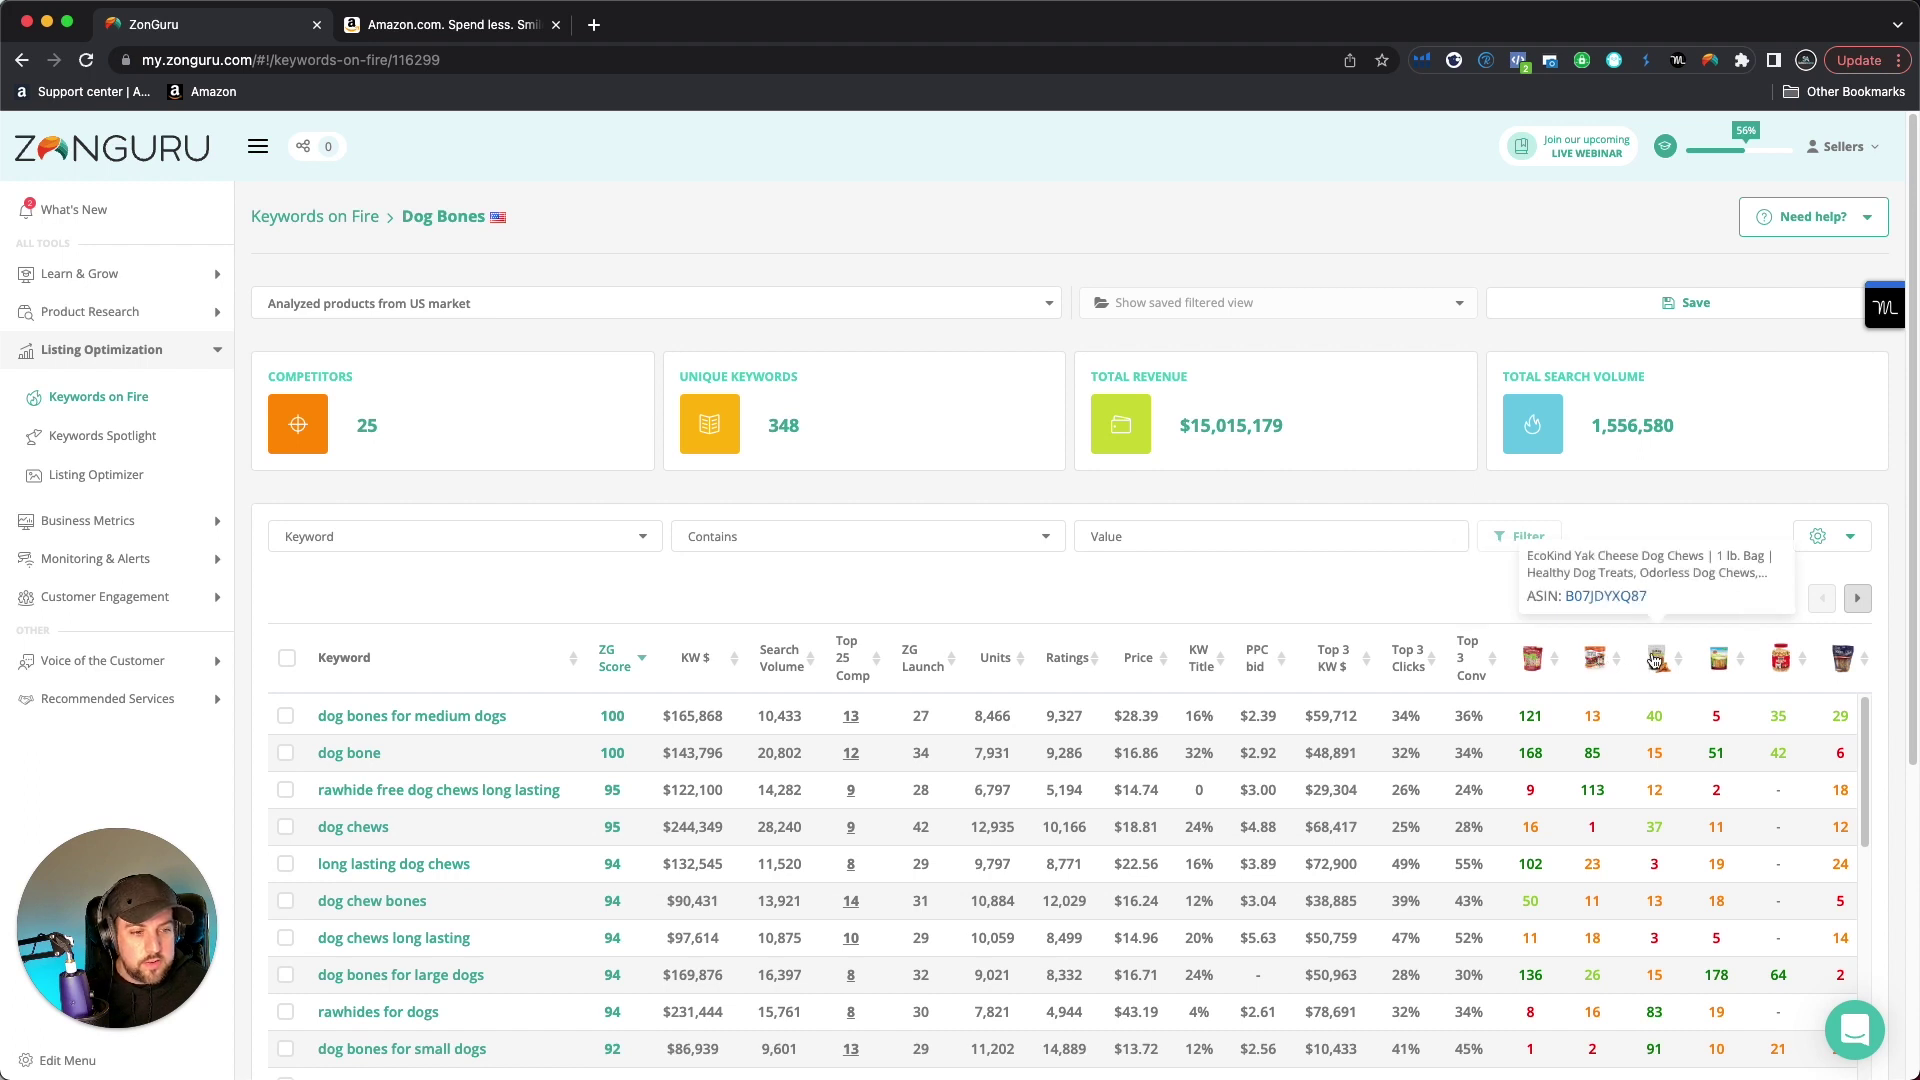
{"action": "left_click_drag", "start_coordinate": [1518, 716], "coordinate": [1805, 714]}
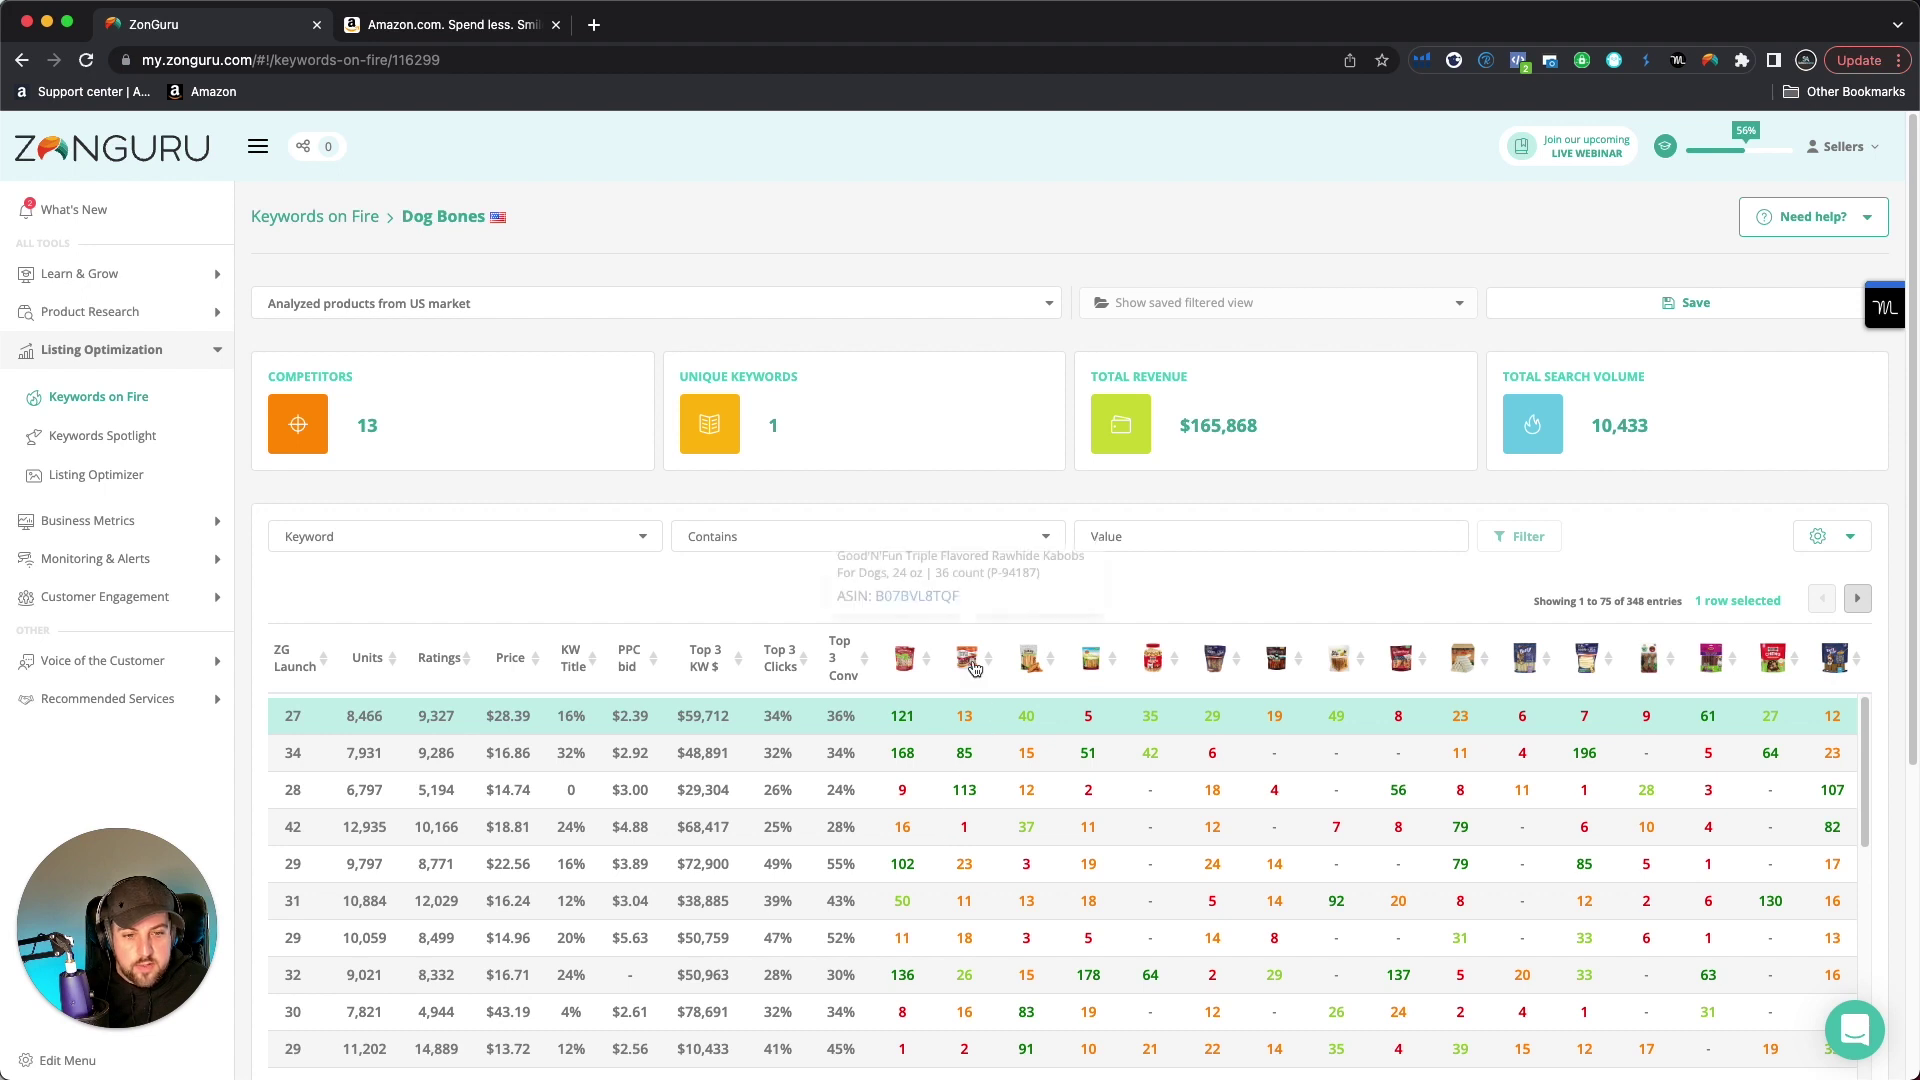
Select 'dog chews', open the second competitor's image in a new tab, and sort by its ranking
{"action": "double_click", "coordinate": [965, 828]}
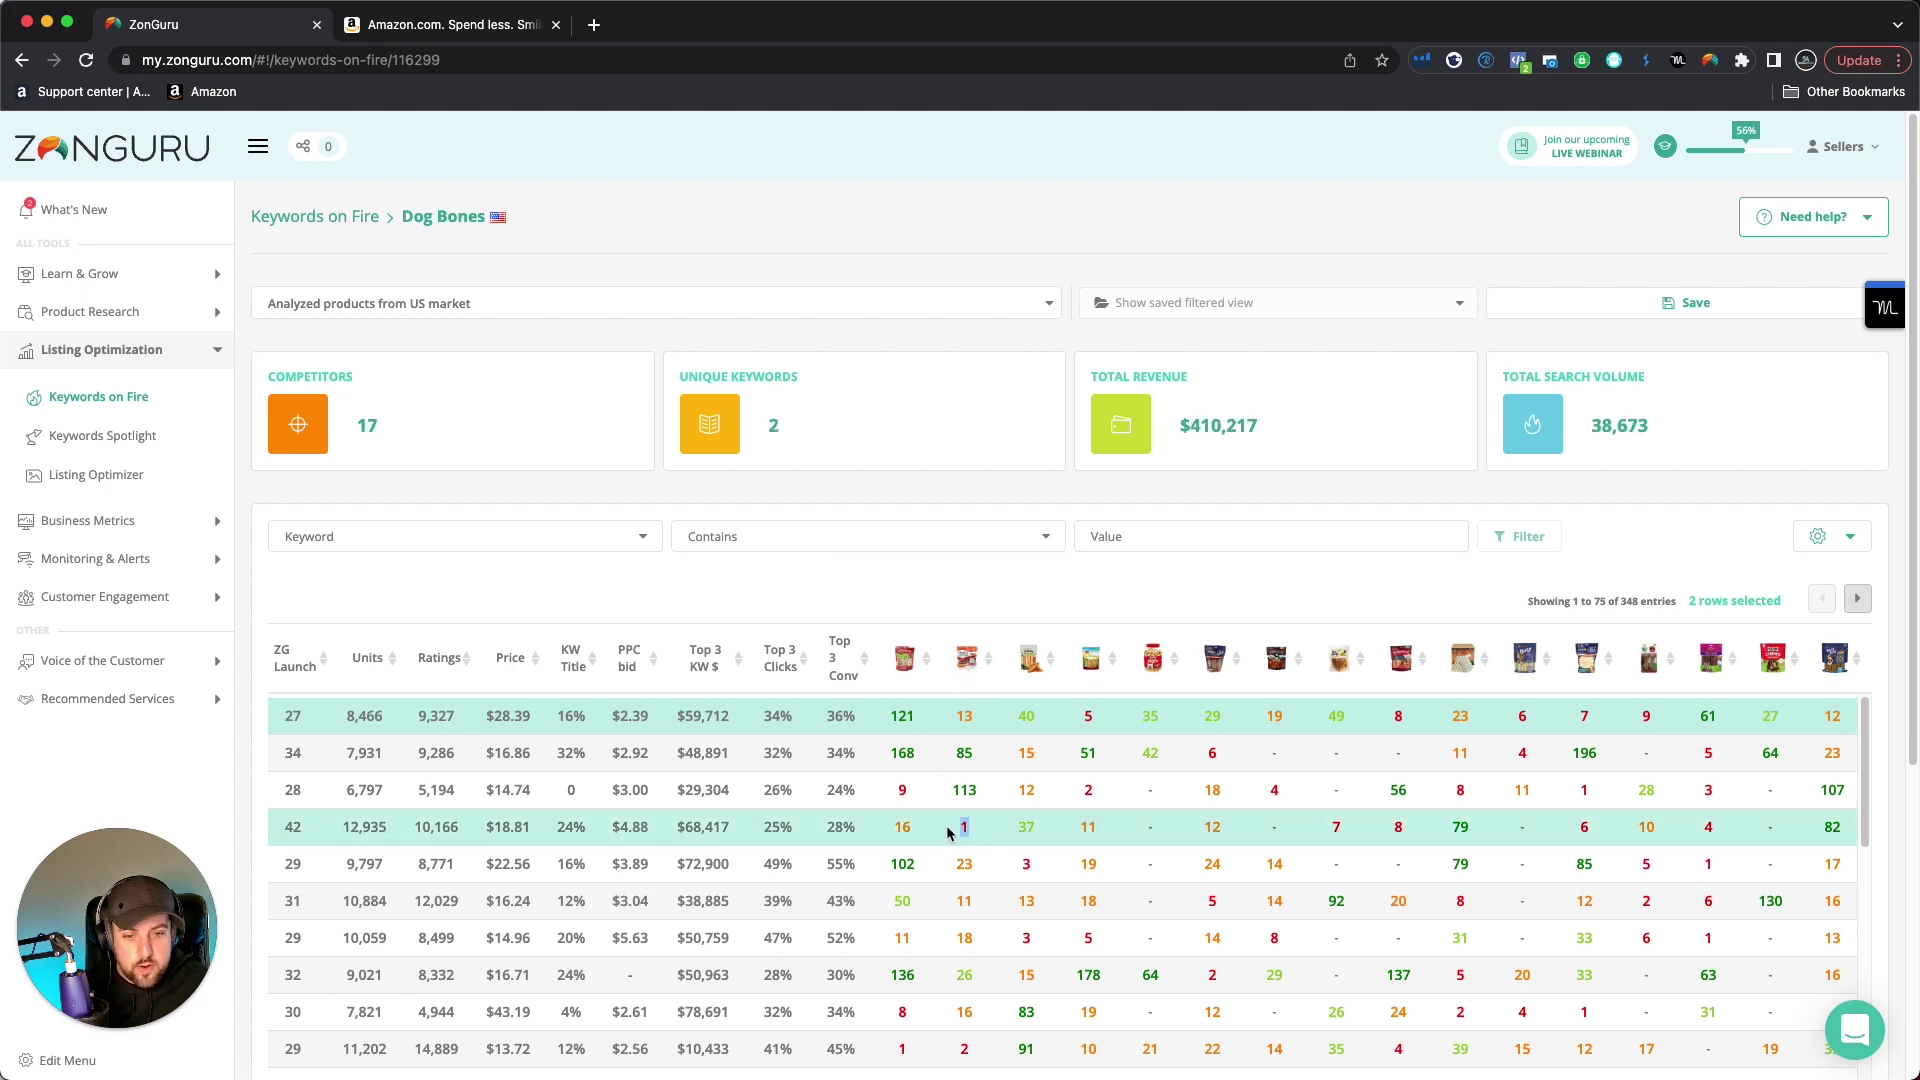
{"action": "left_click_drag", "start_coordinate": [969, 833], "coordinate": [232, 822]}
{"action": "right_click", "coordinate": [966, 657]}
{"action": "left_click", "coordinate": [1000, 664]}
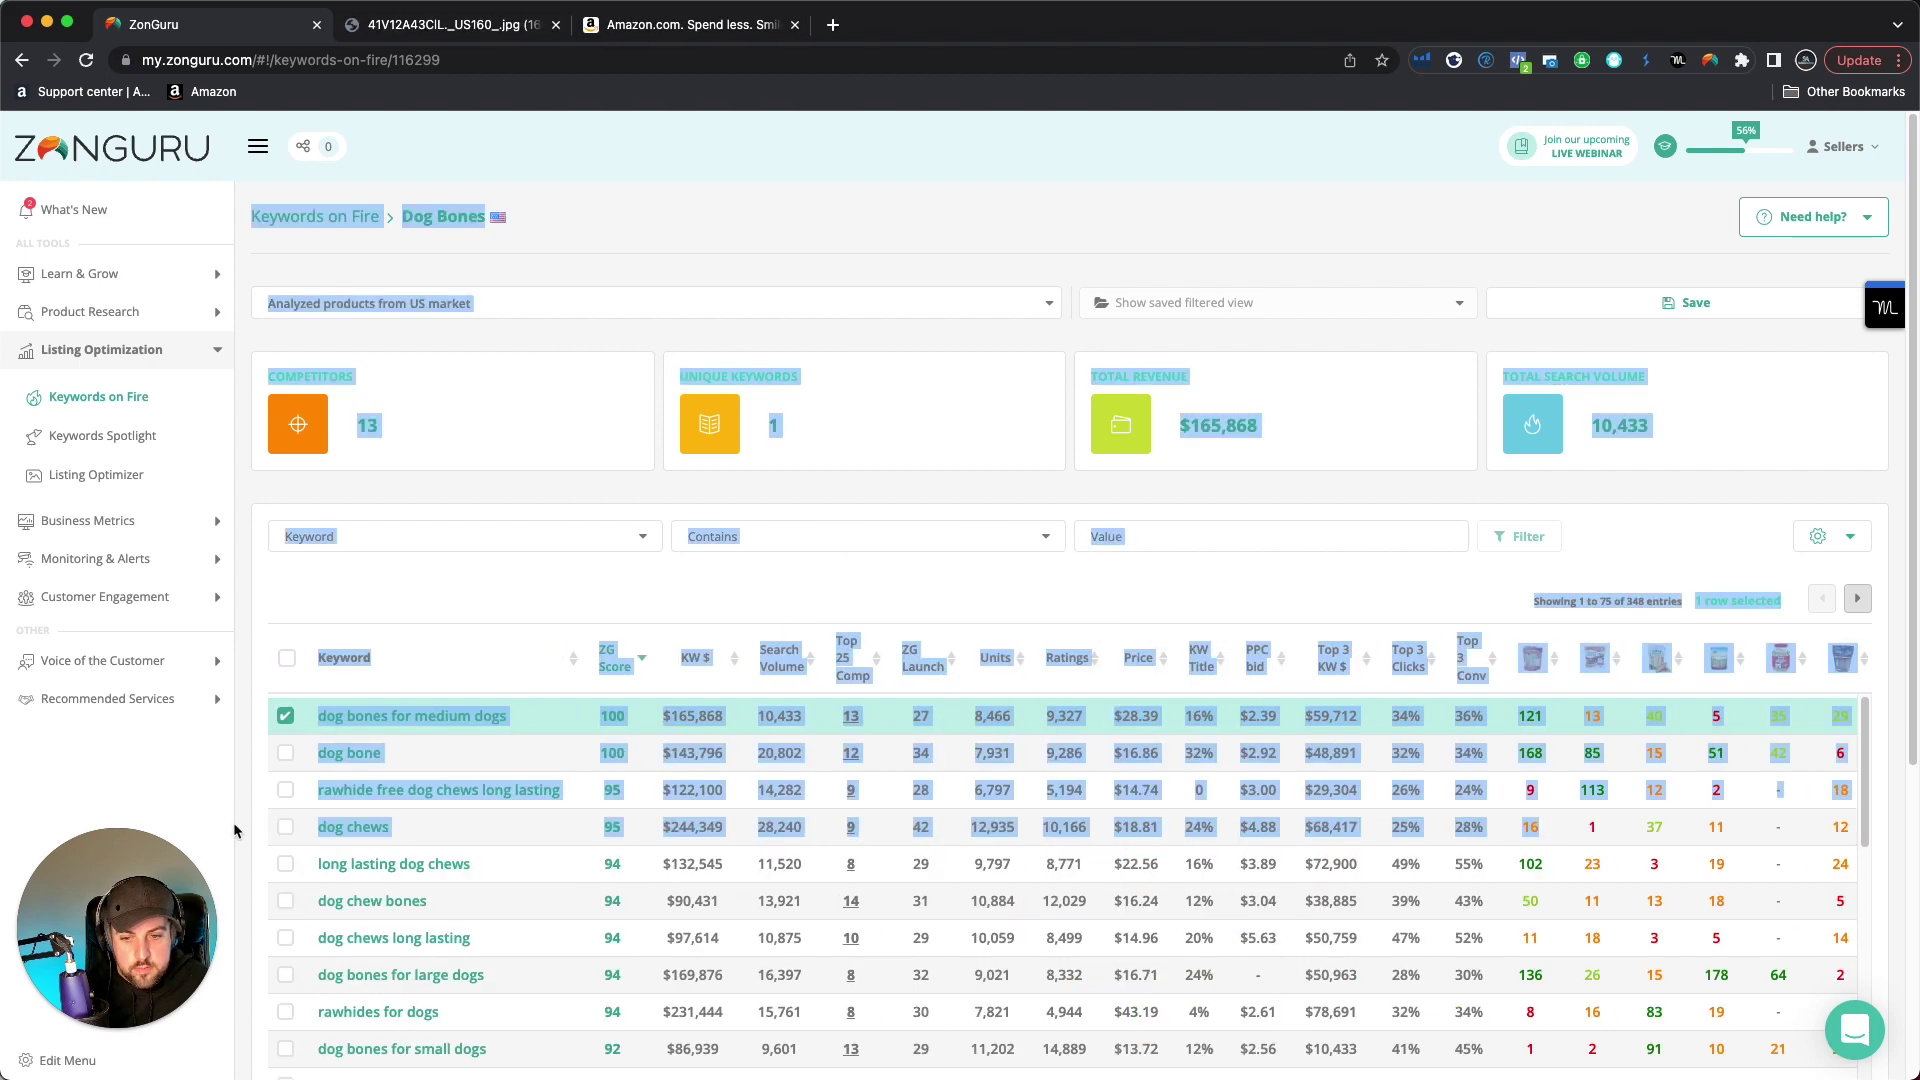
{"action": "left_click", "coordinate": [442, 824]}
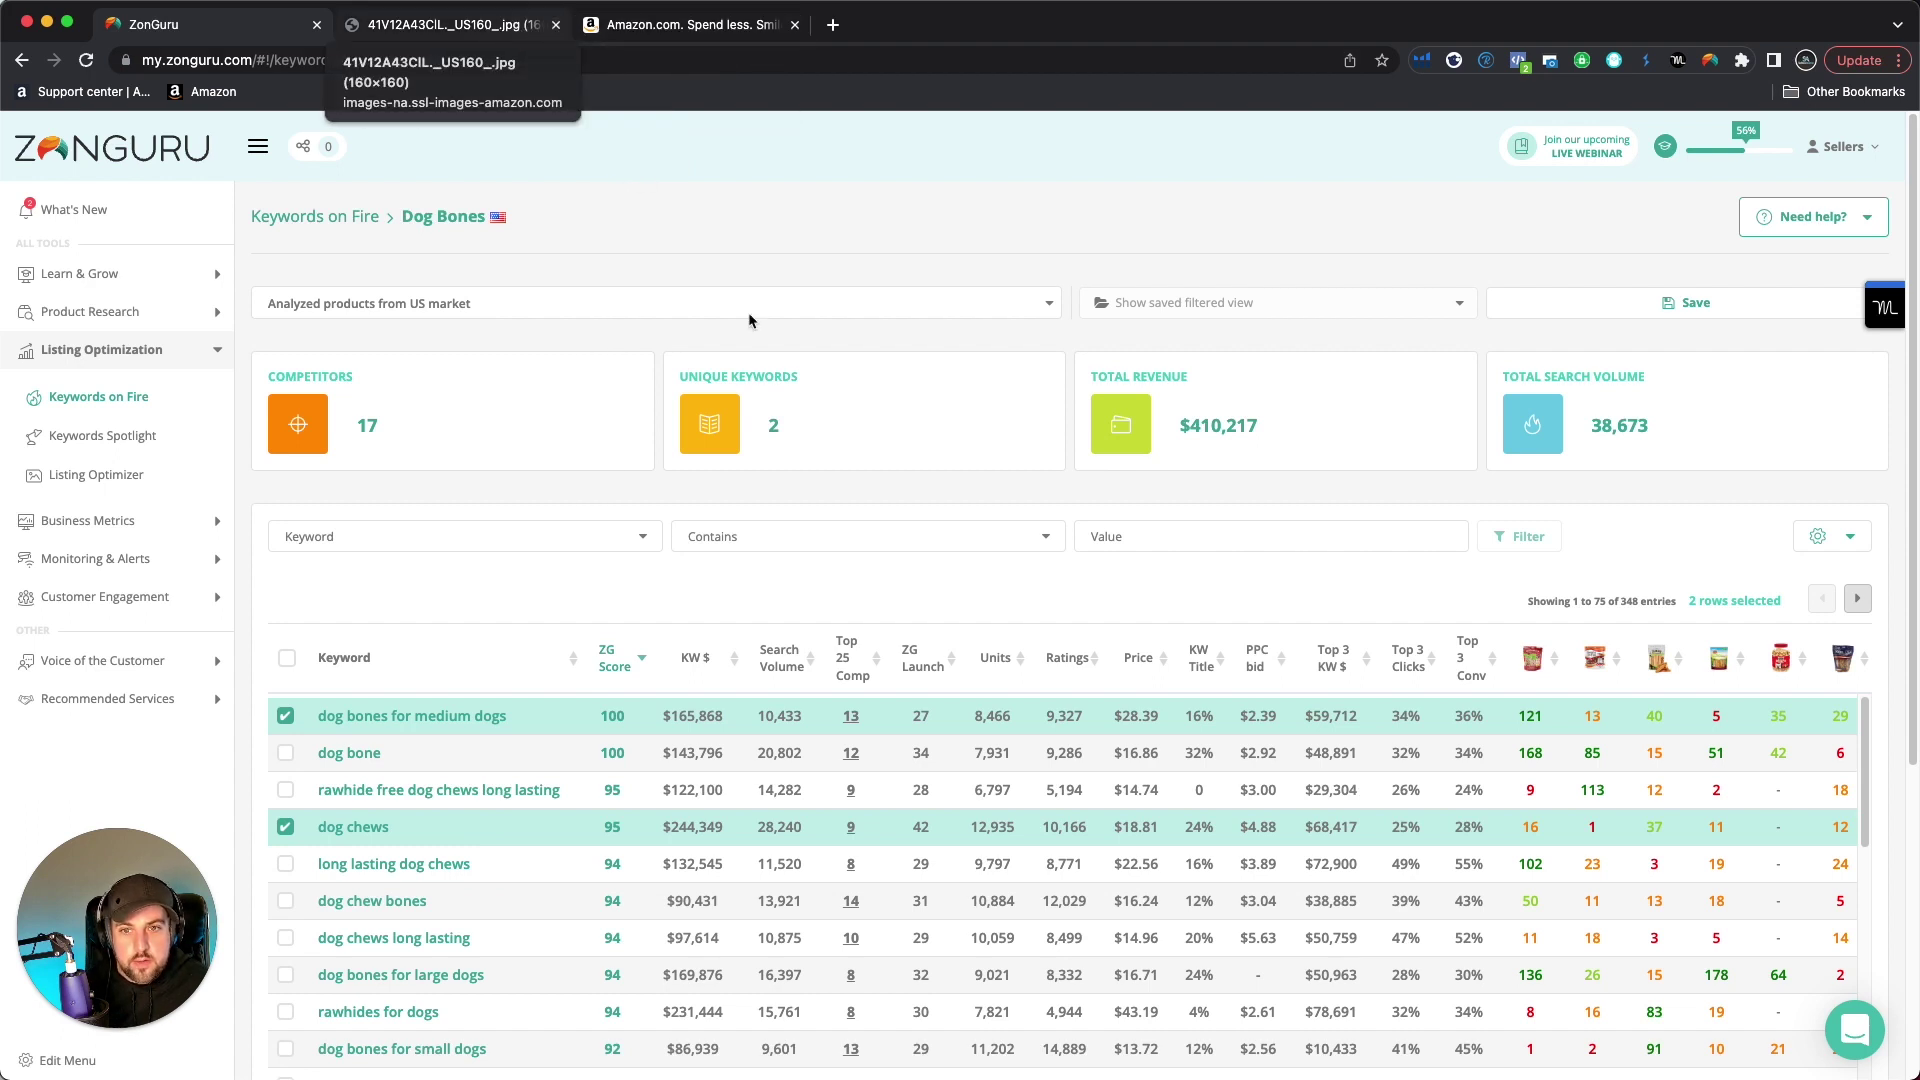
{"action": "left_click_drag", "start_coordinate": [1184, 826], "coordinate": [1474, 816]}
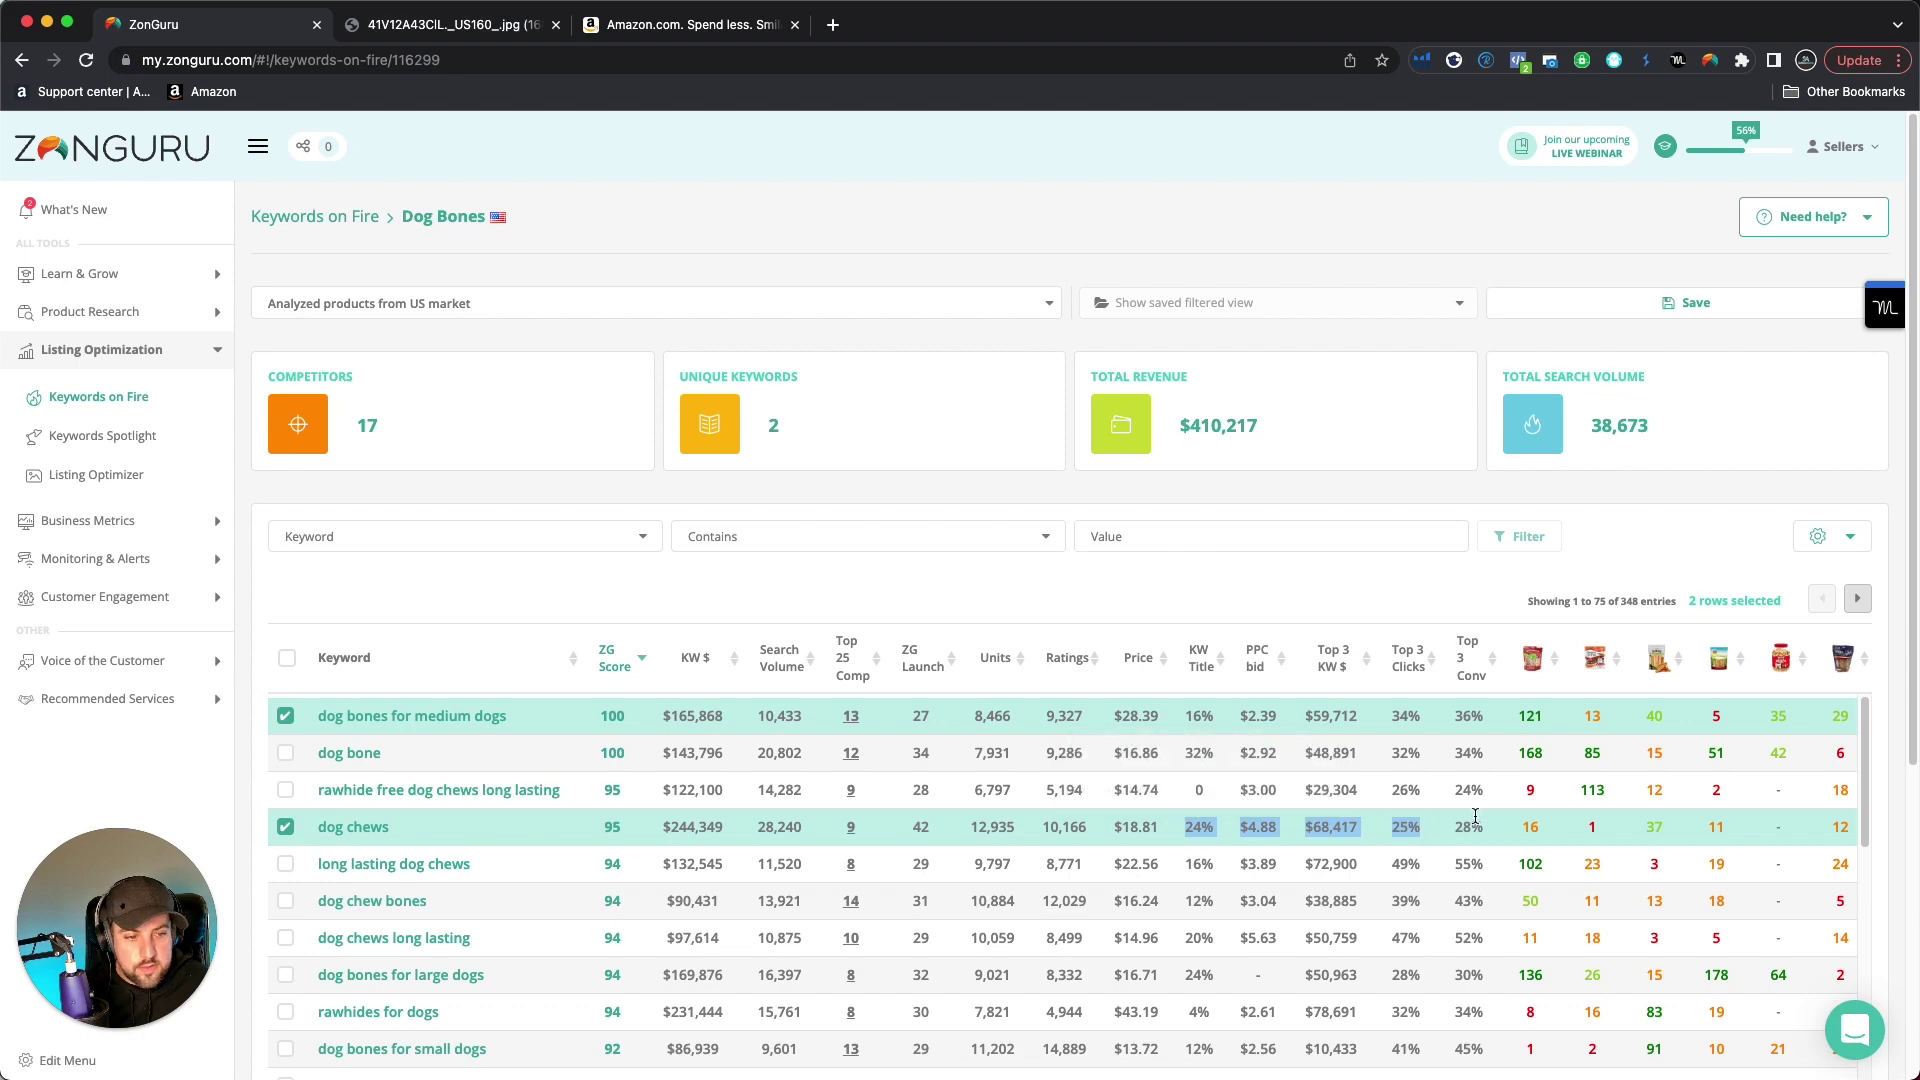
{"action": "left_click", "coordinate": [1590, 661]}
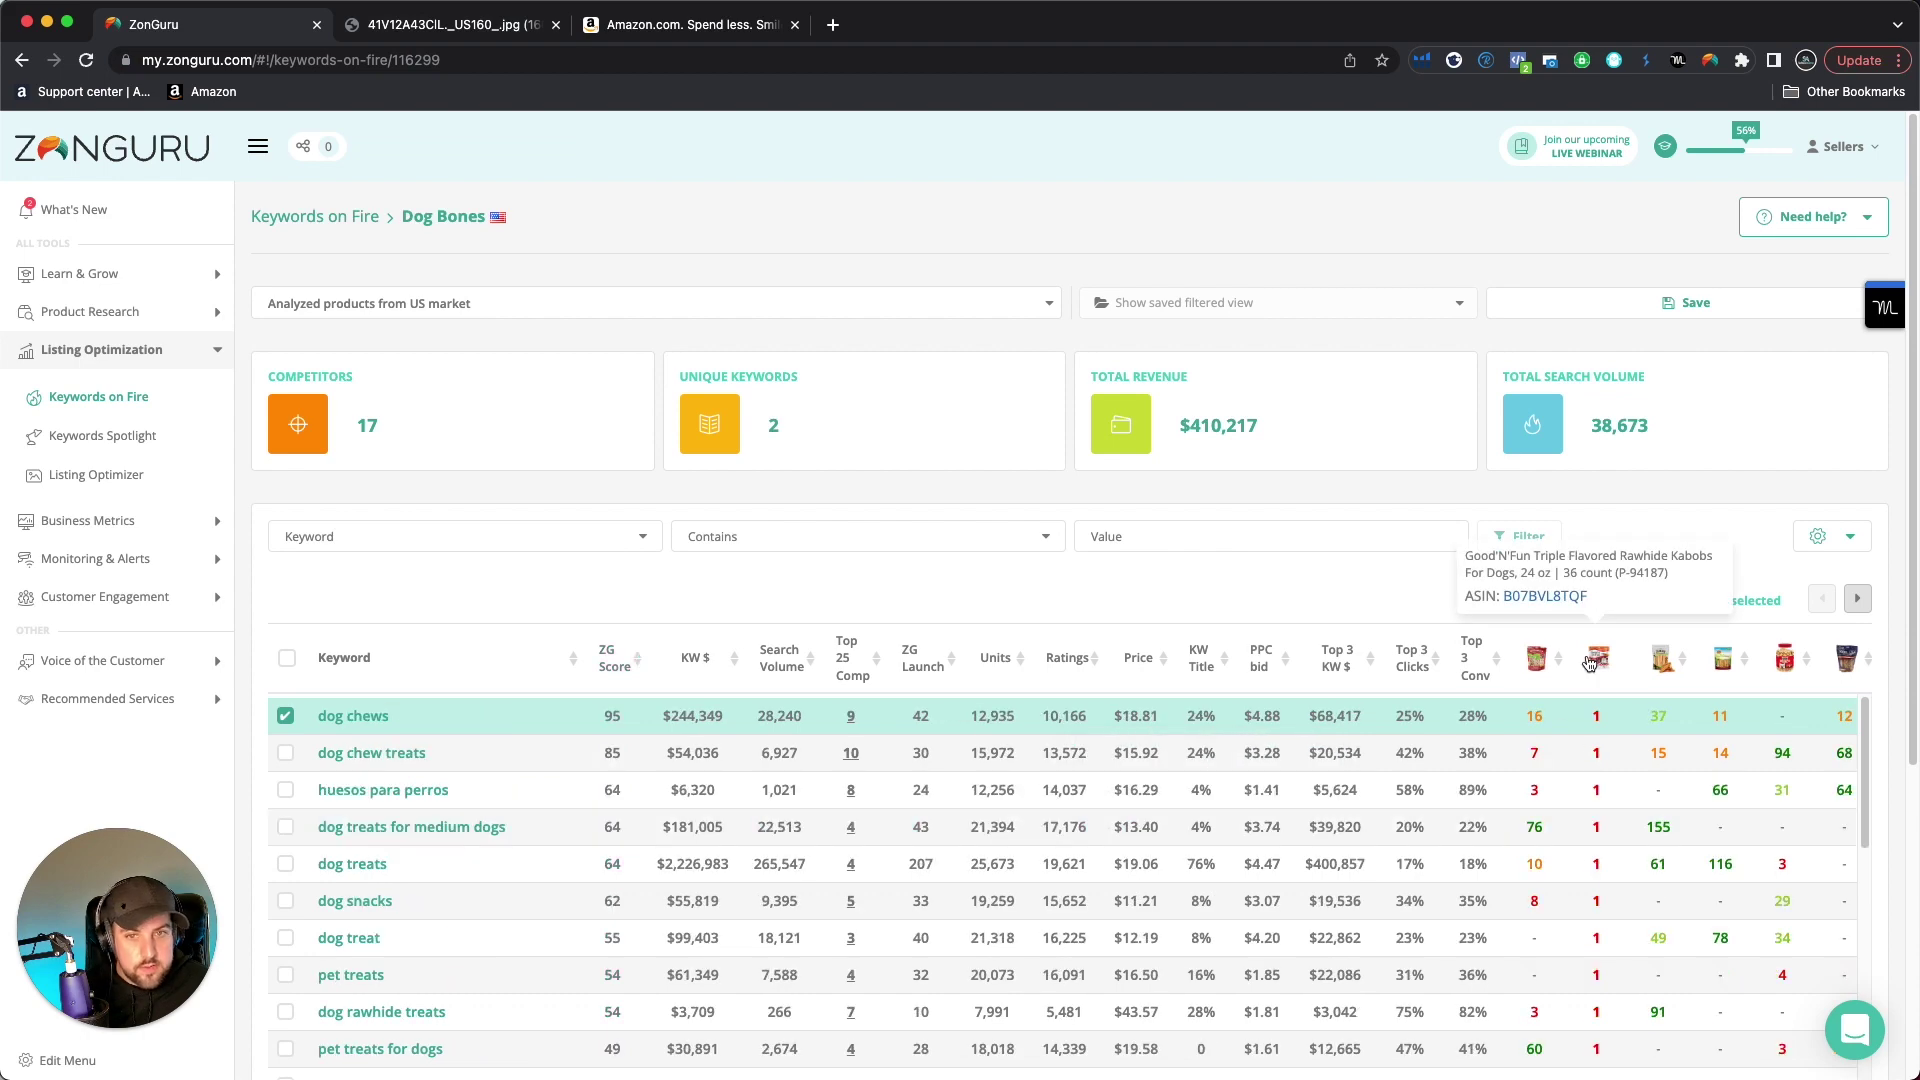
Open the Good'N'Fun Rawhide Kabobs Amazon page, then return to the ZonGuru table
{"action": "left_click", "coordinate": [1548, 597]}
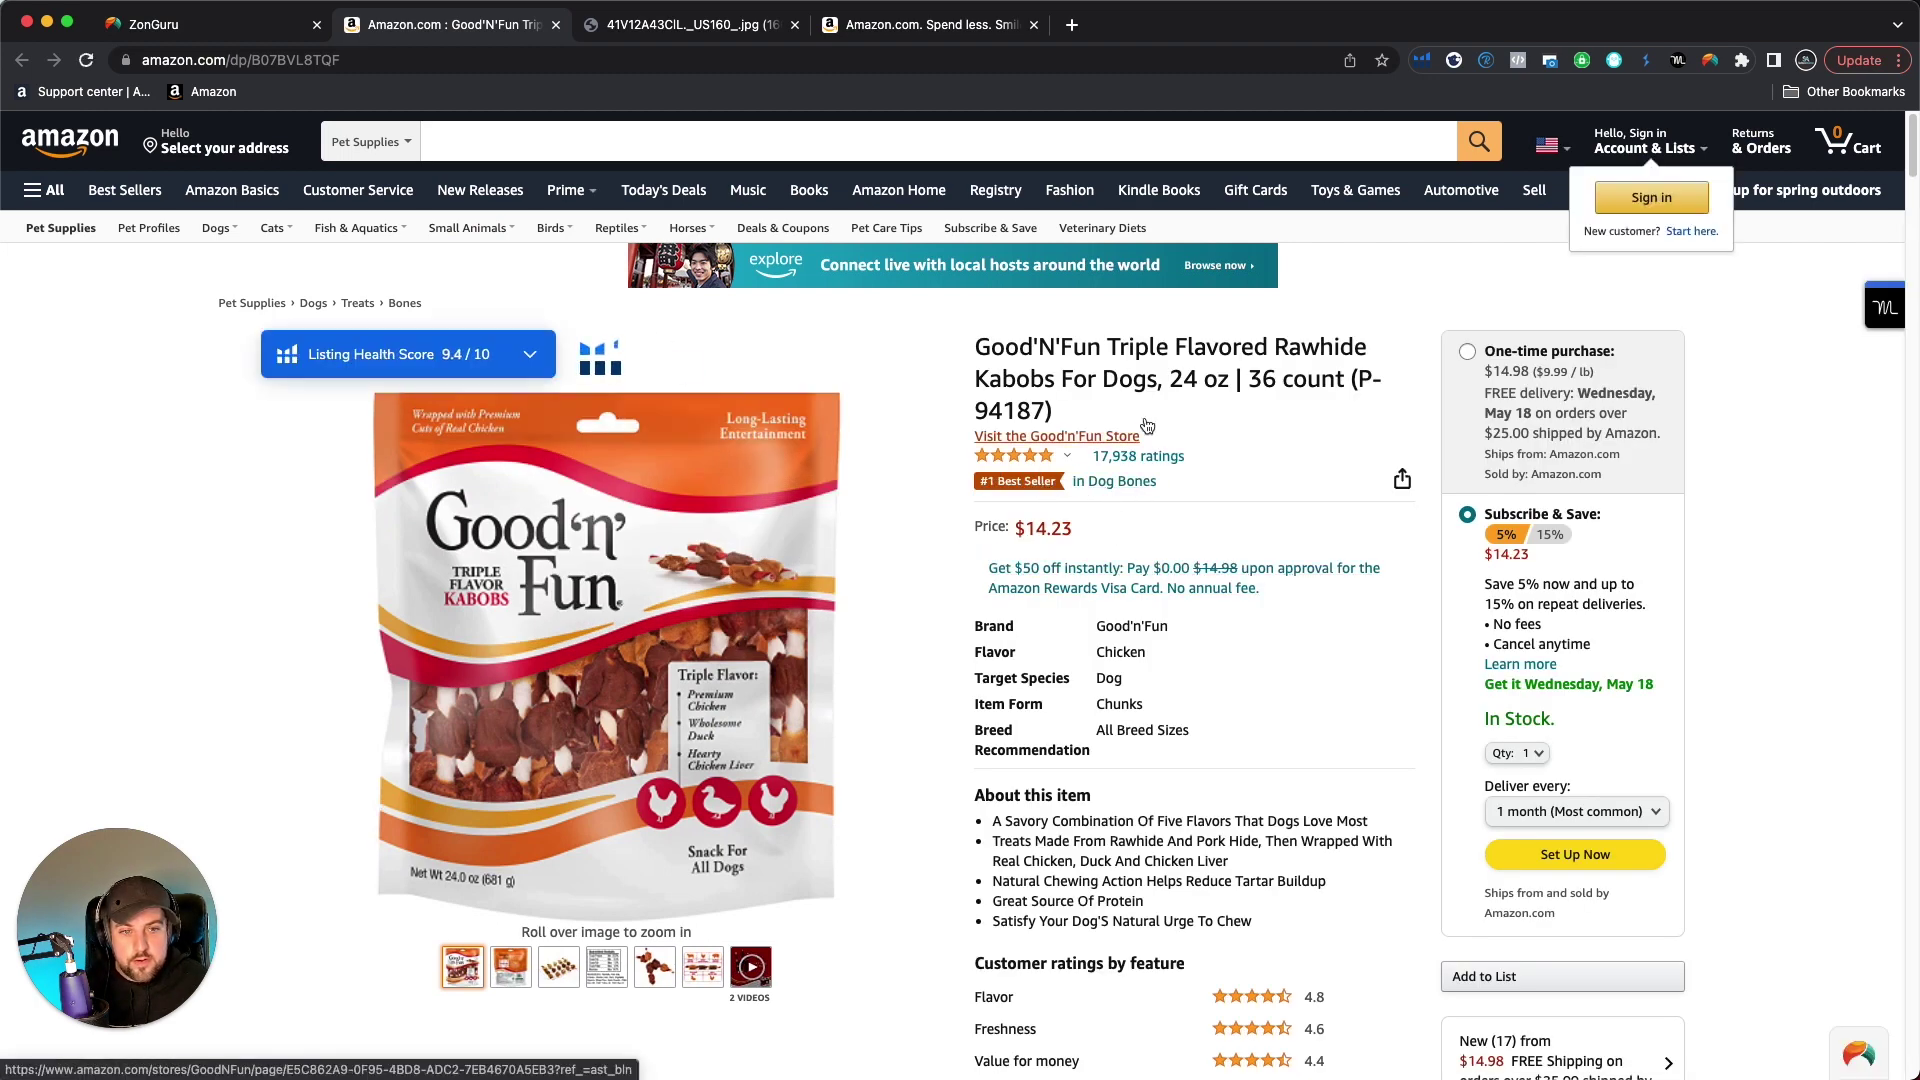
{"action": "key", "text": "super+1"}
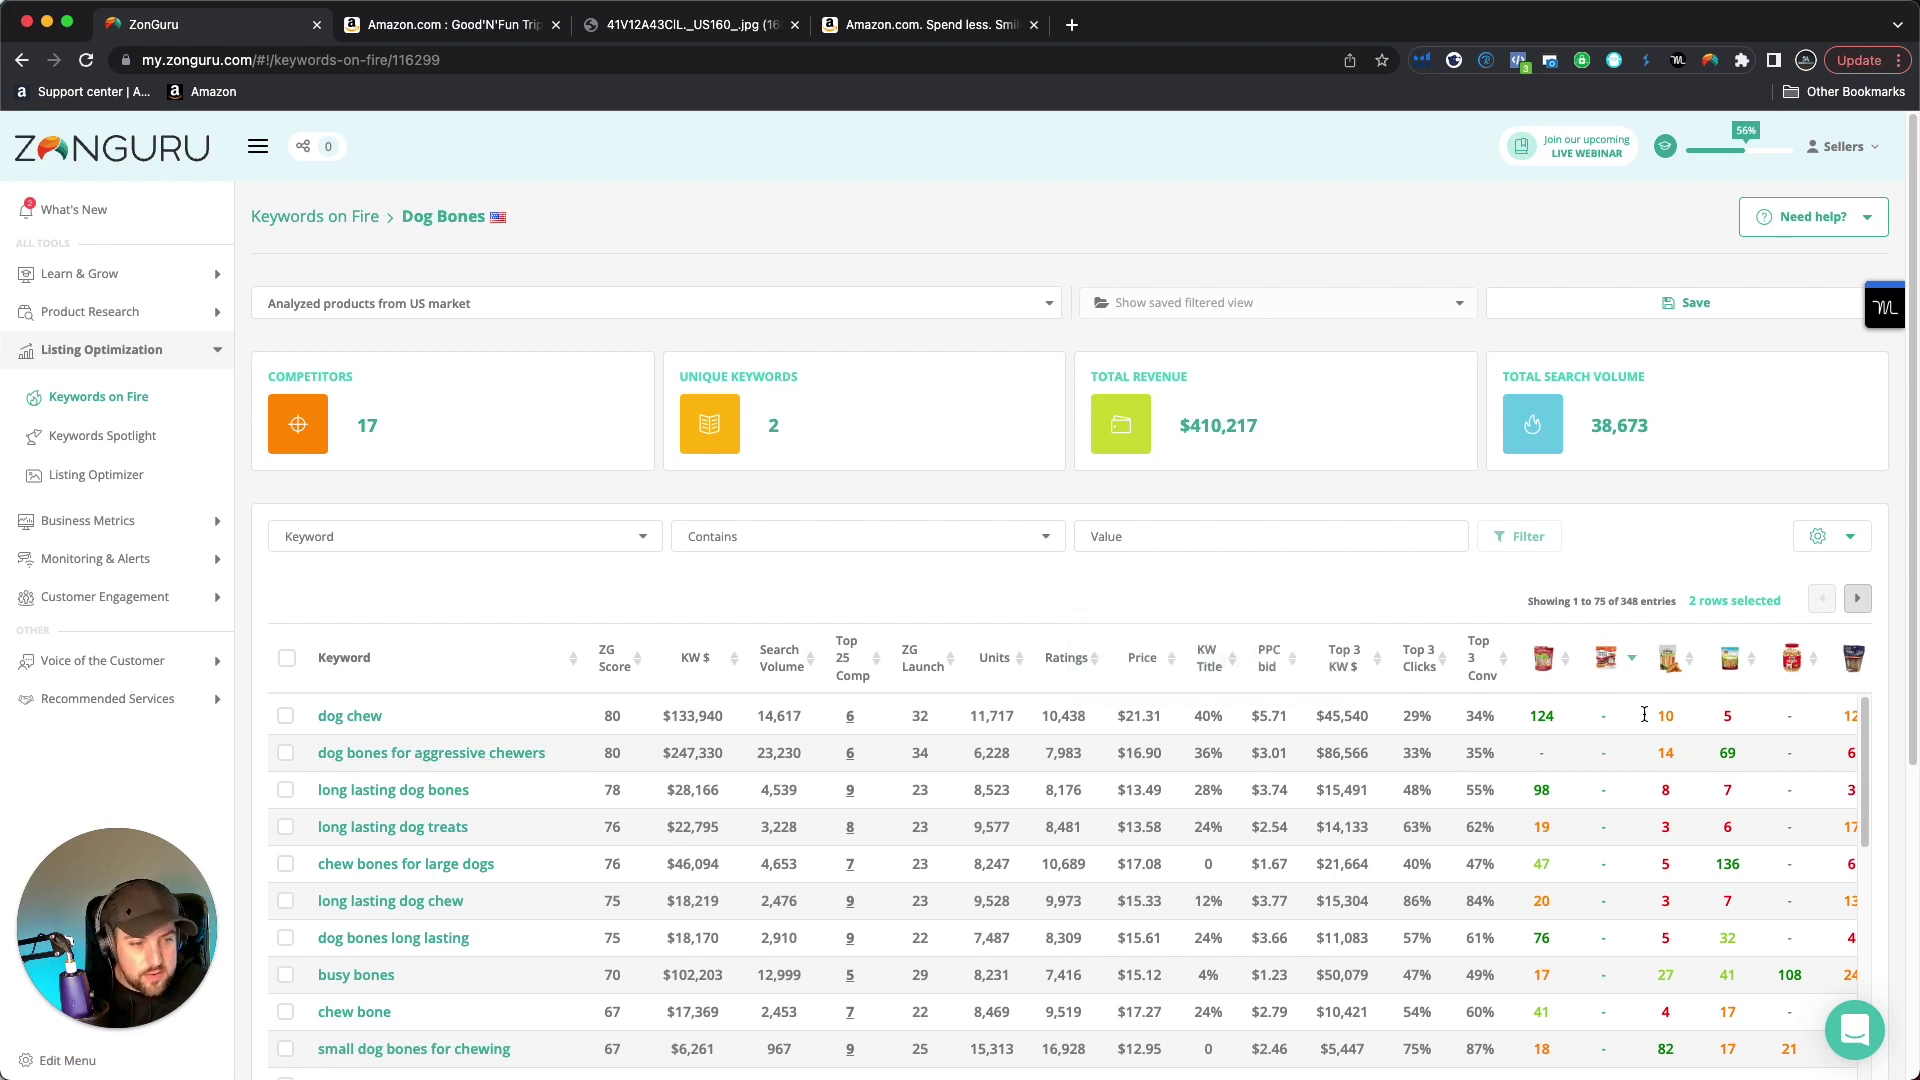
Add 'long lasting dog bones' to the selection and check which ASIN each thumbnail column shows
{"action": "left_click_drag", "start_coordinate": [1580, 723], "coordinate": [1144, 752]}
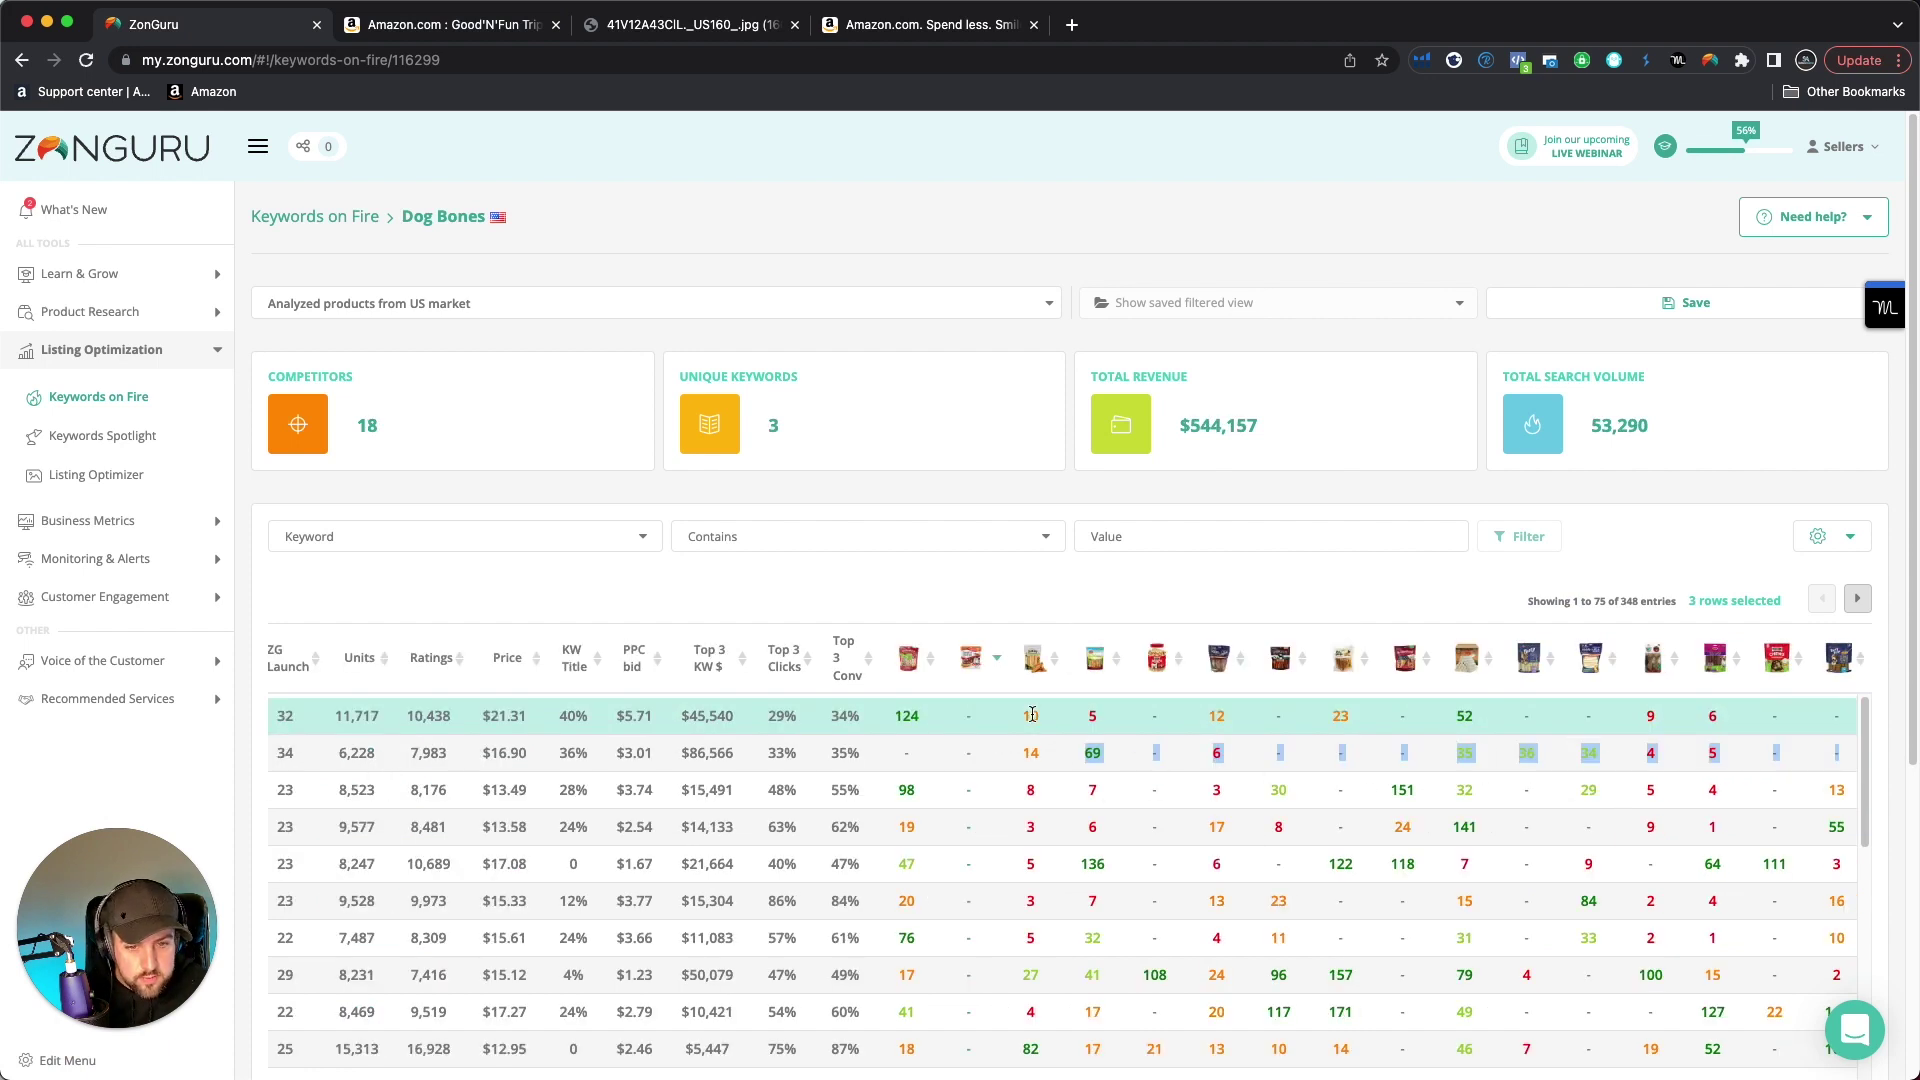
{"action": "left_click", "coordinate": [1258, 800]}
{"action": "scroll", "coordinate": [1057, 830], "scroll_direction": "down", "scroll_amount": 3}
{"action": "scroll", "coordinate": [1057, 830], "scroll_direction": "up", "scroll_amount": 3}
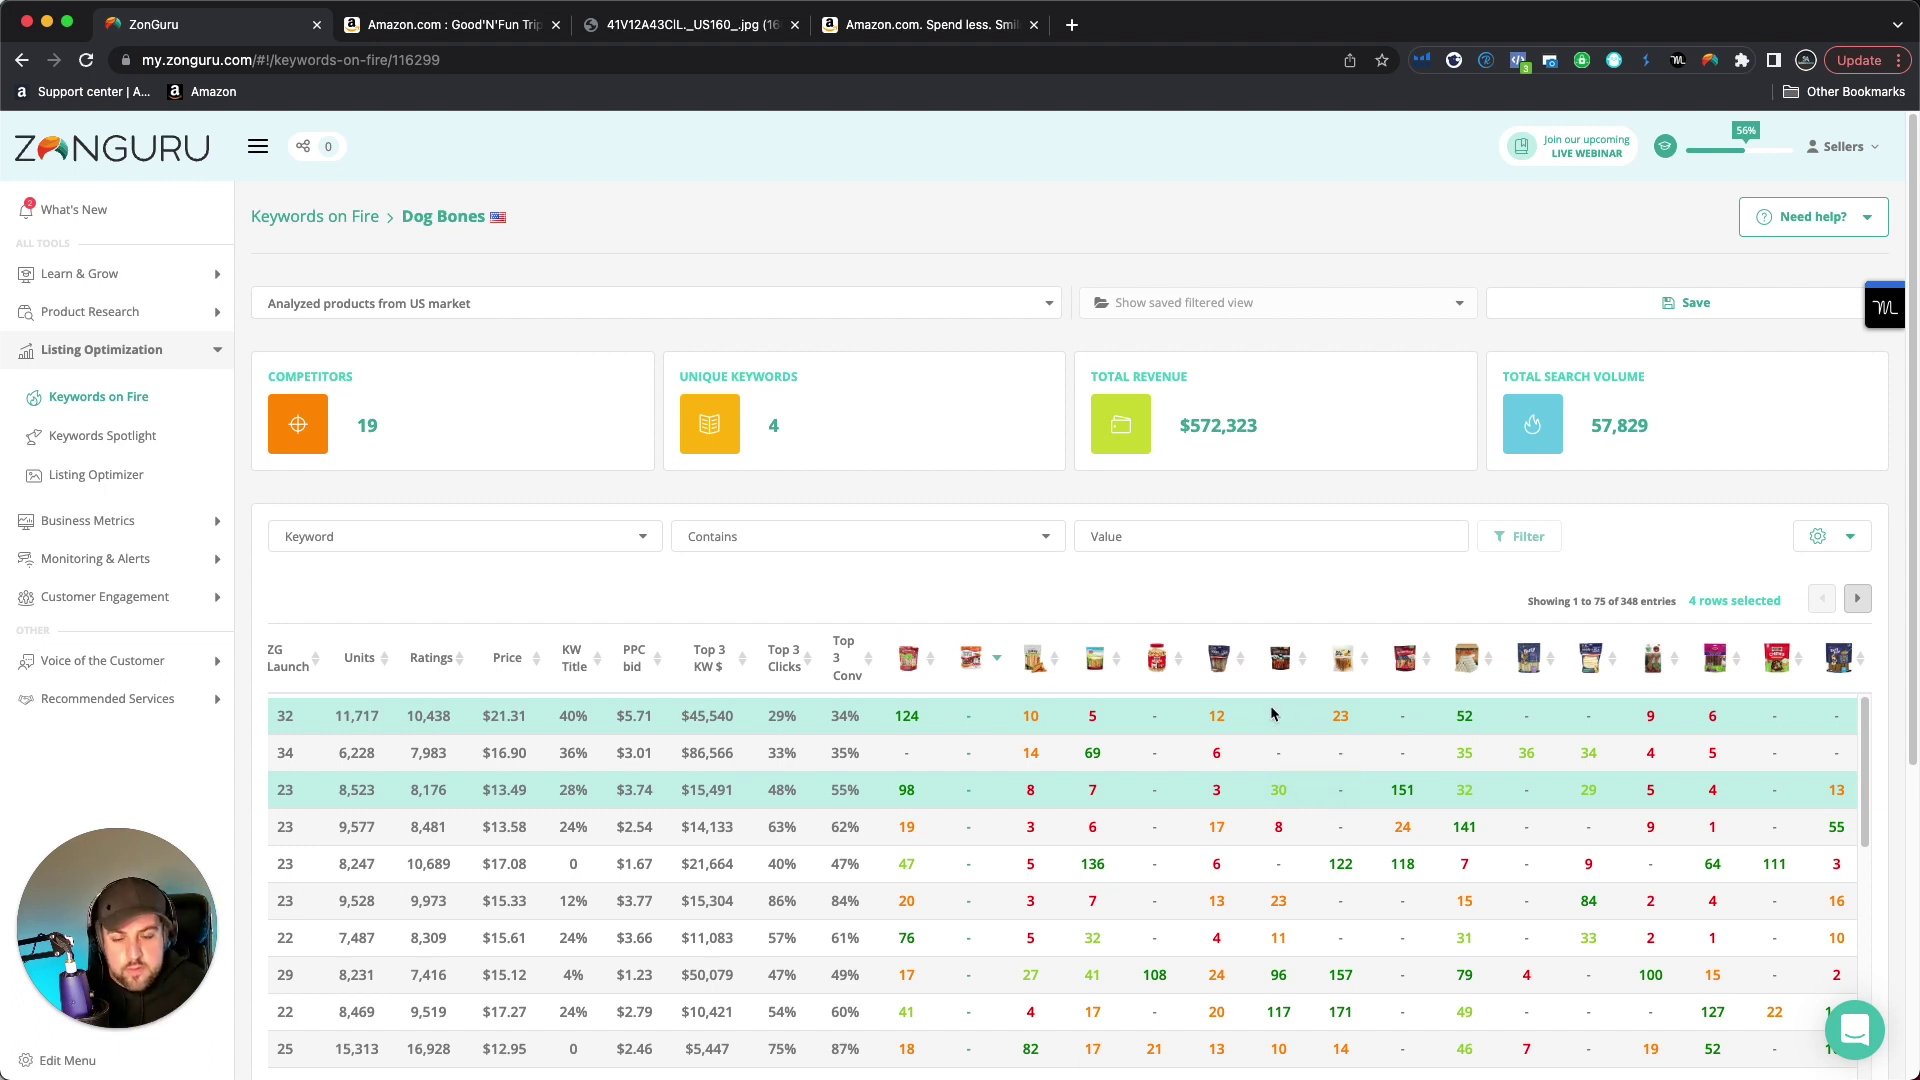
{"action": "mouse_move", "coordinate": [1585, 657]}
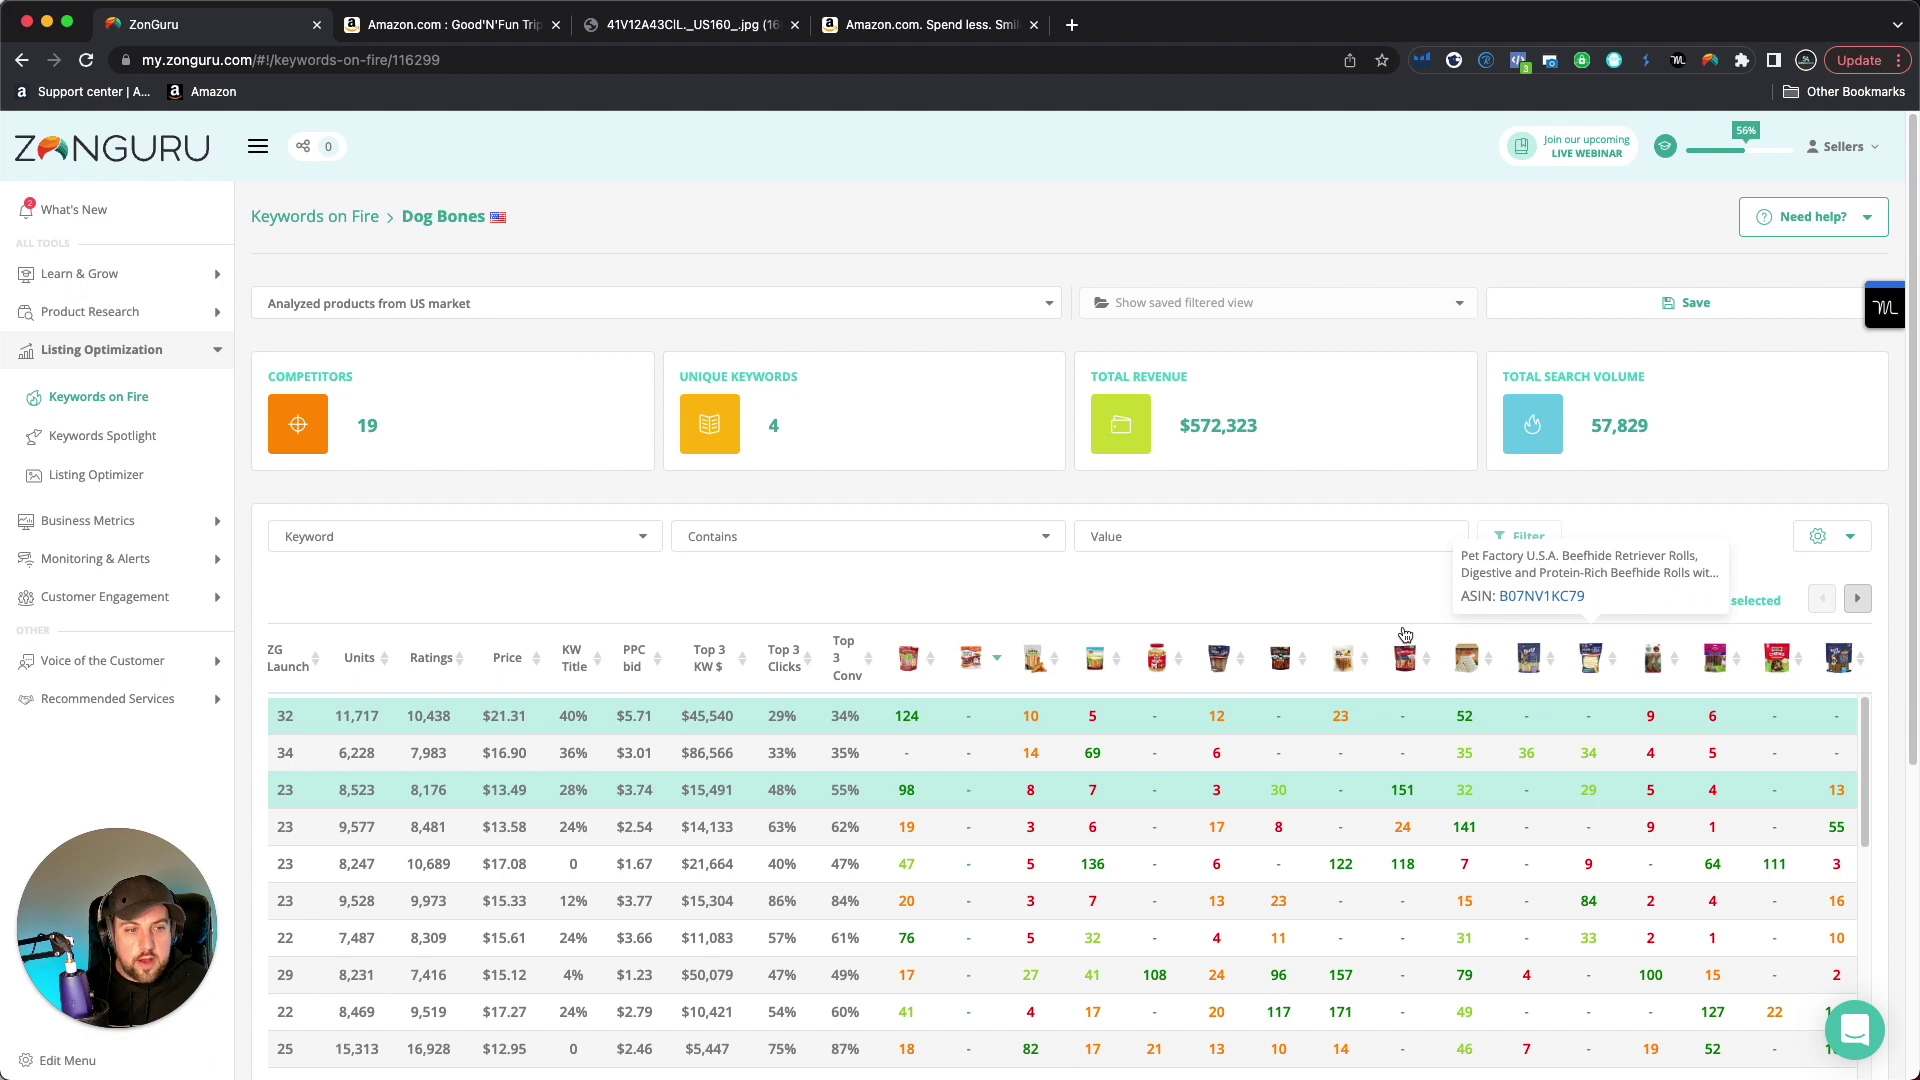
{"action": "mouse_move", "coordinate": [1851, 652]}
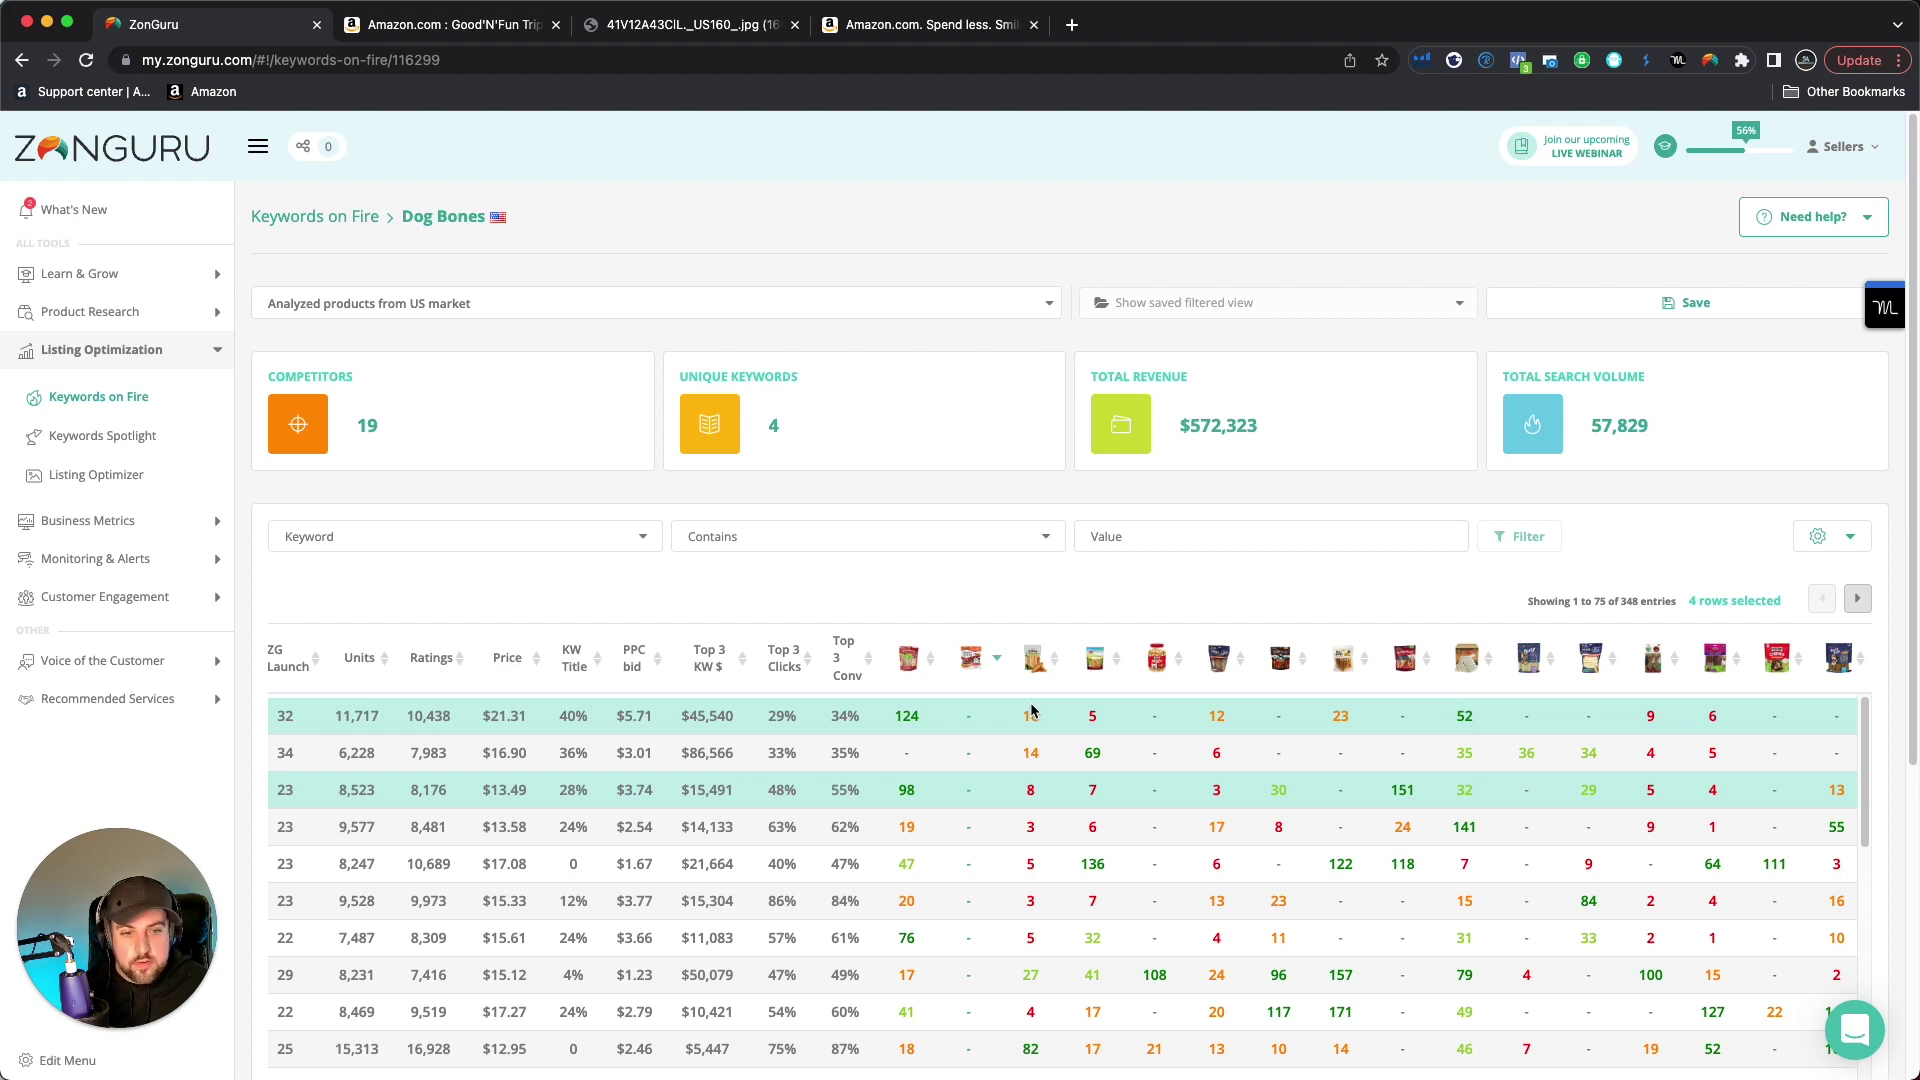
{"action": "mouse_move", "coordinate": [1012, 680]}
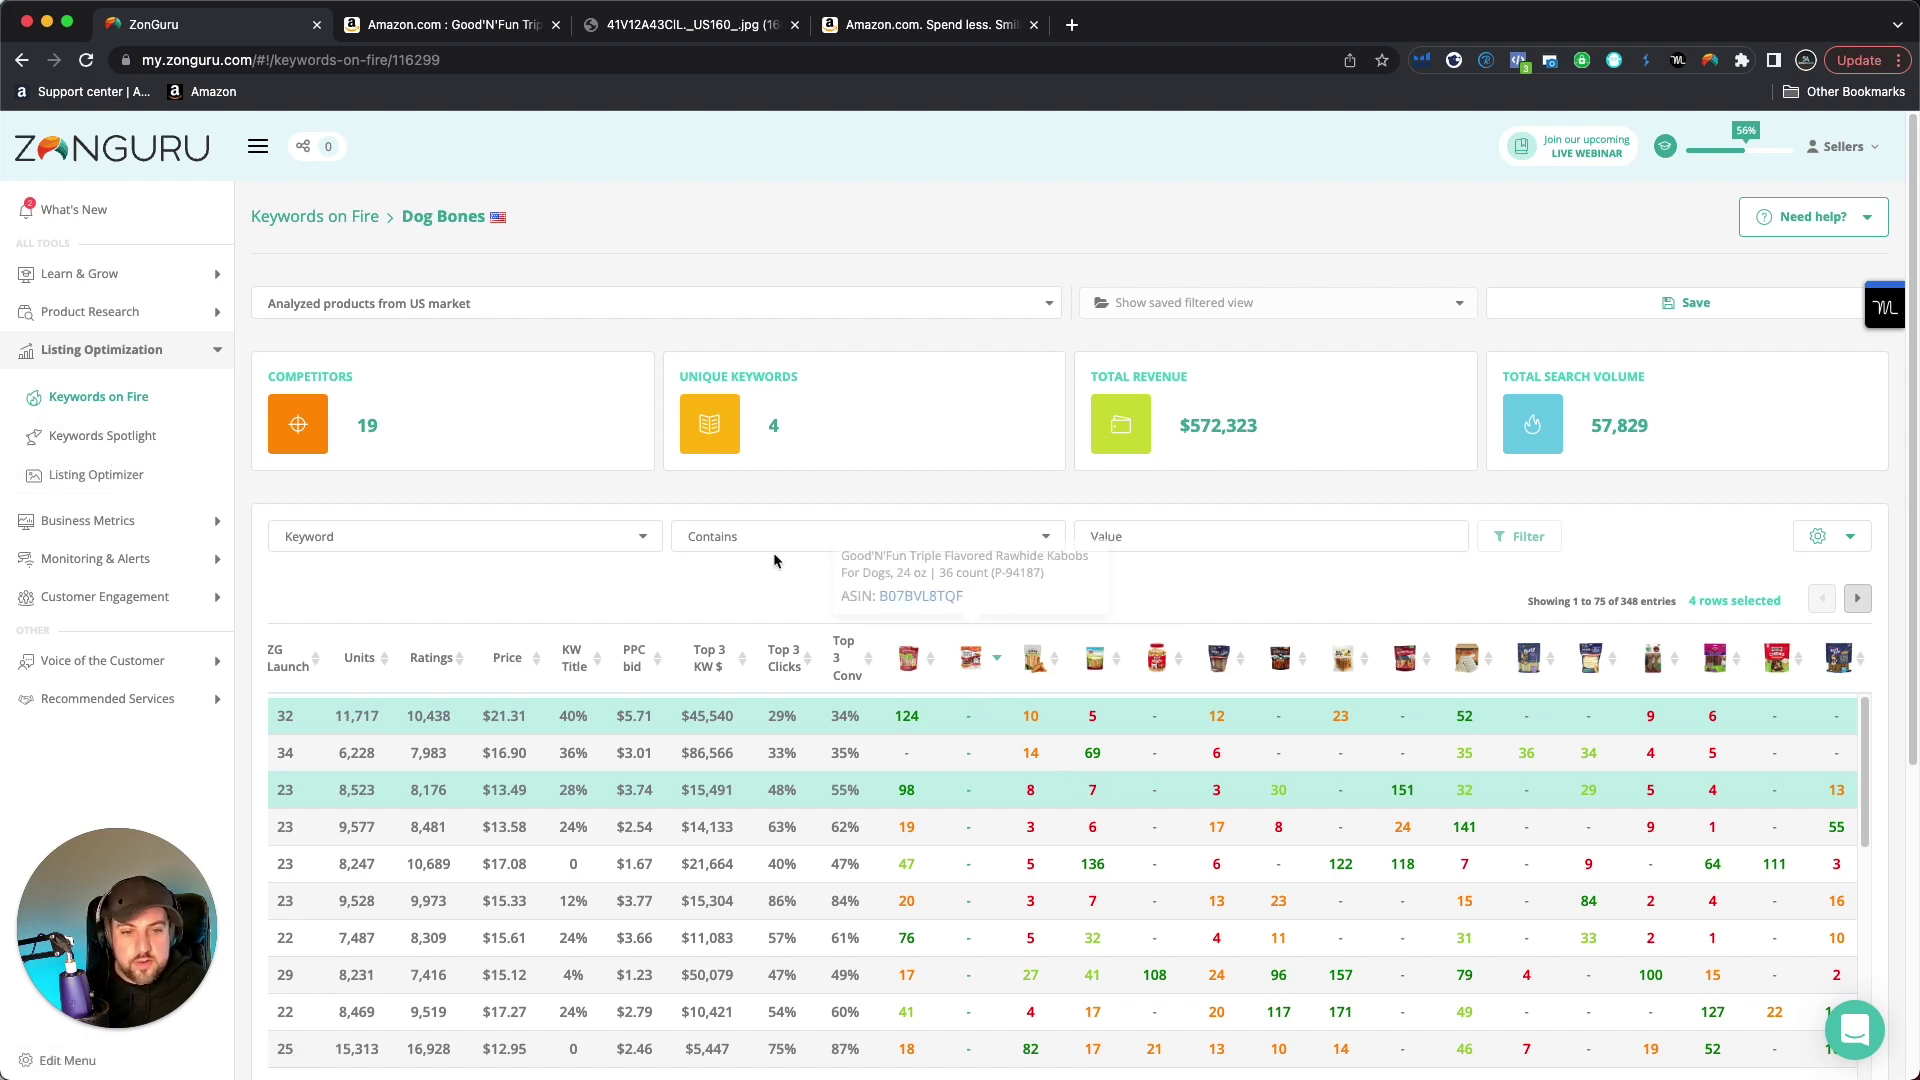
Set the Dog Bones filter column to 'Keyword' and scroll down to lower-scoring keywords like 'dog supplies'
{"action": "left_click", "coordinate": [539, 536]}
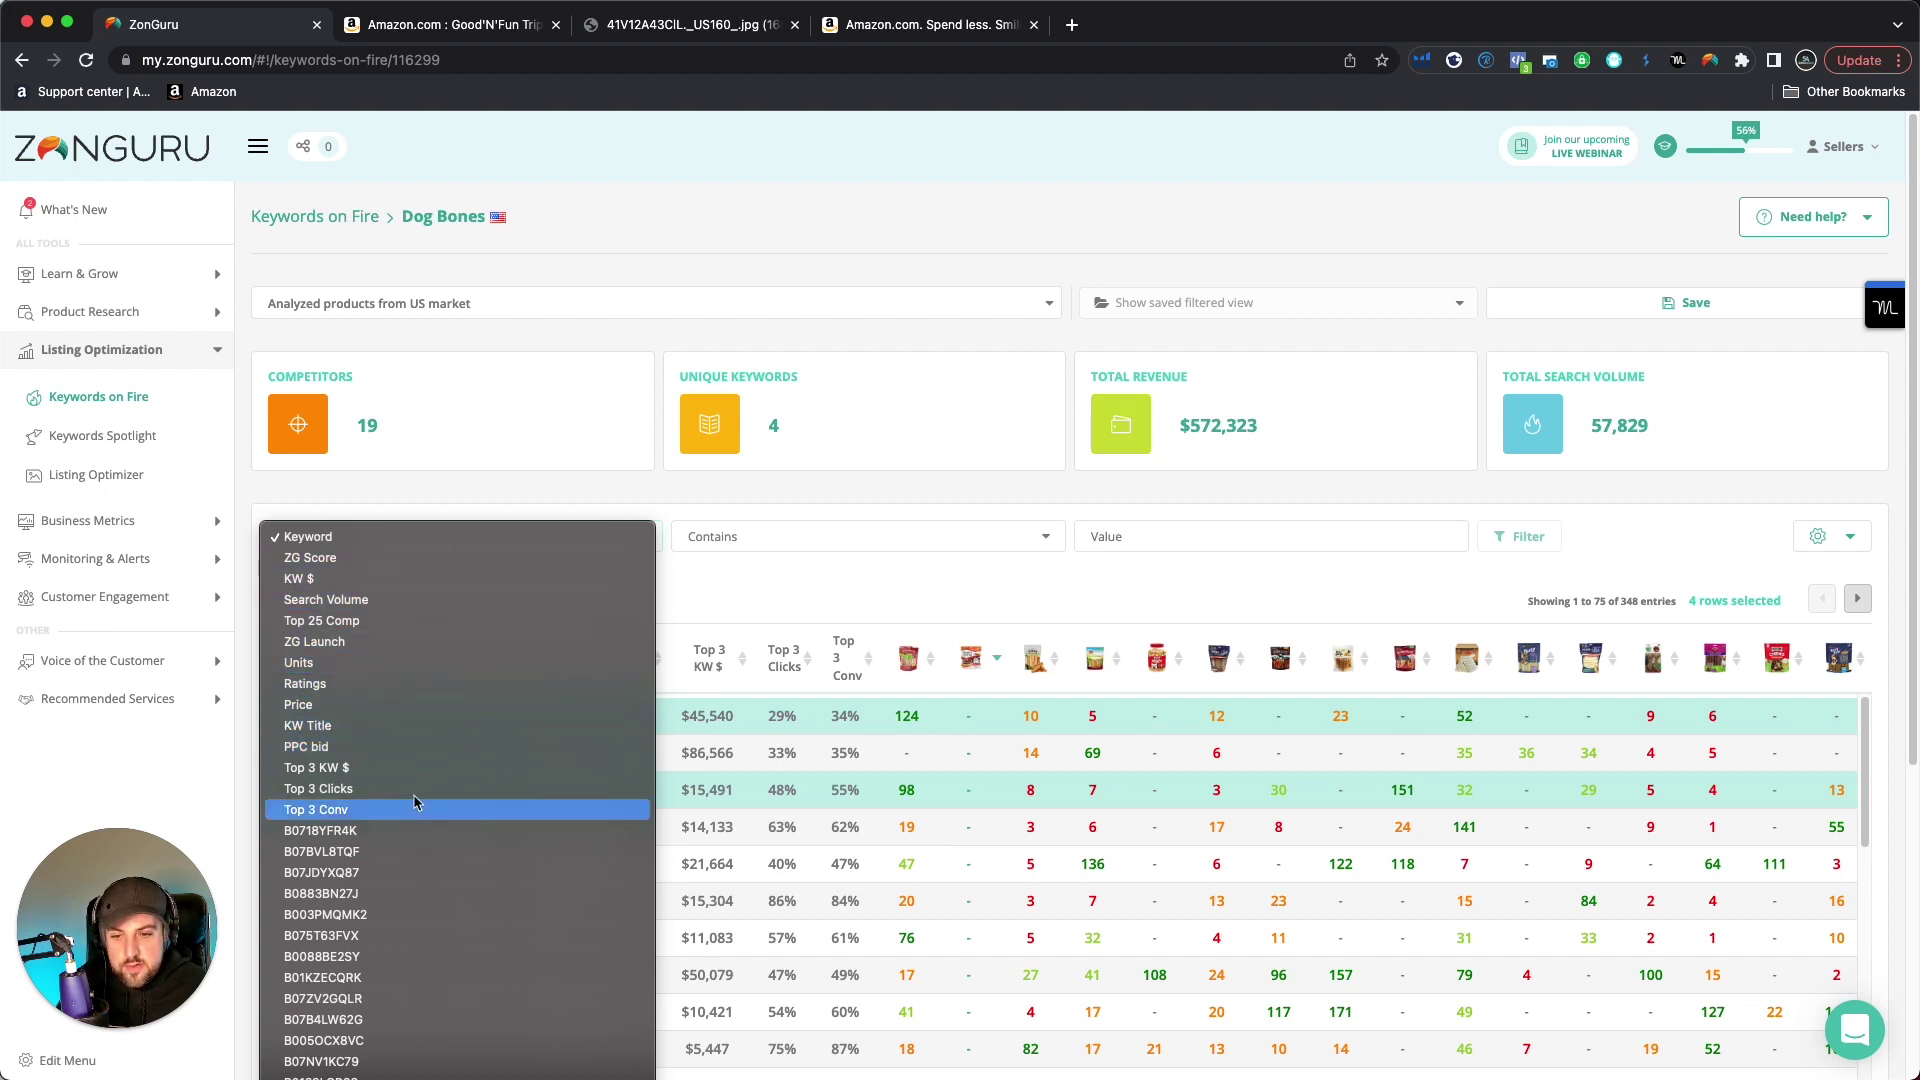
{"action": "scroll", "coordinate": [570, 1045], "scroll_direction": "down", "scroll_amount": 1}
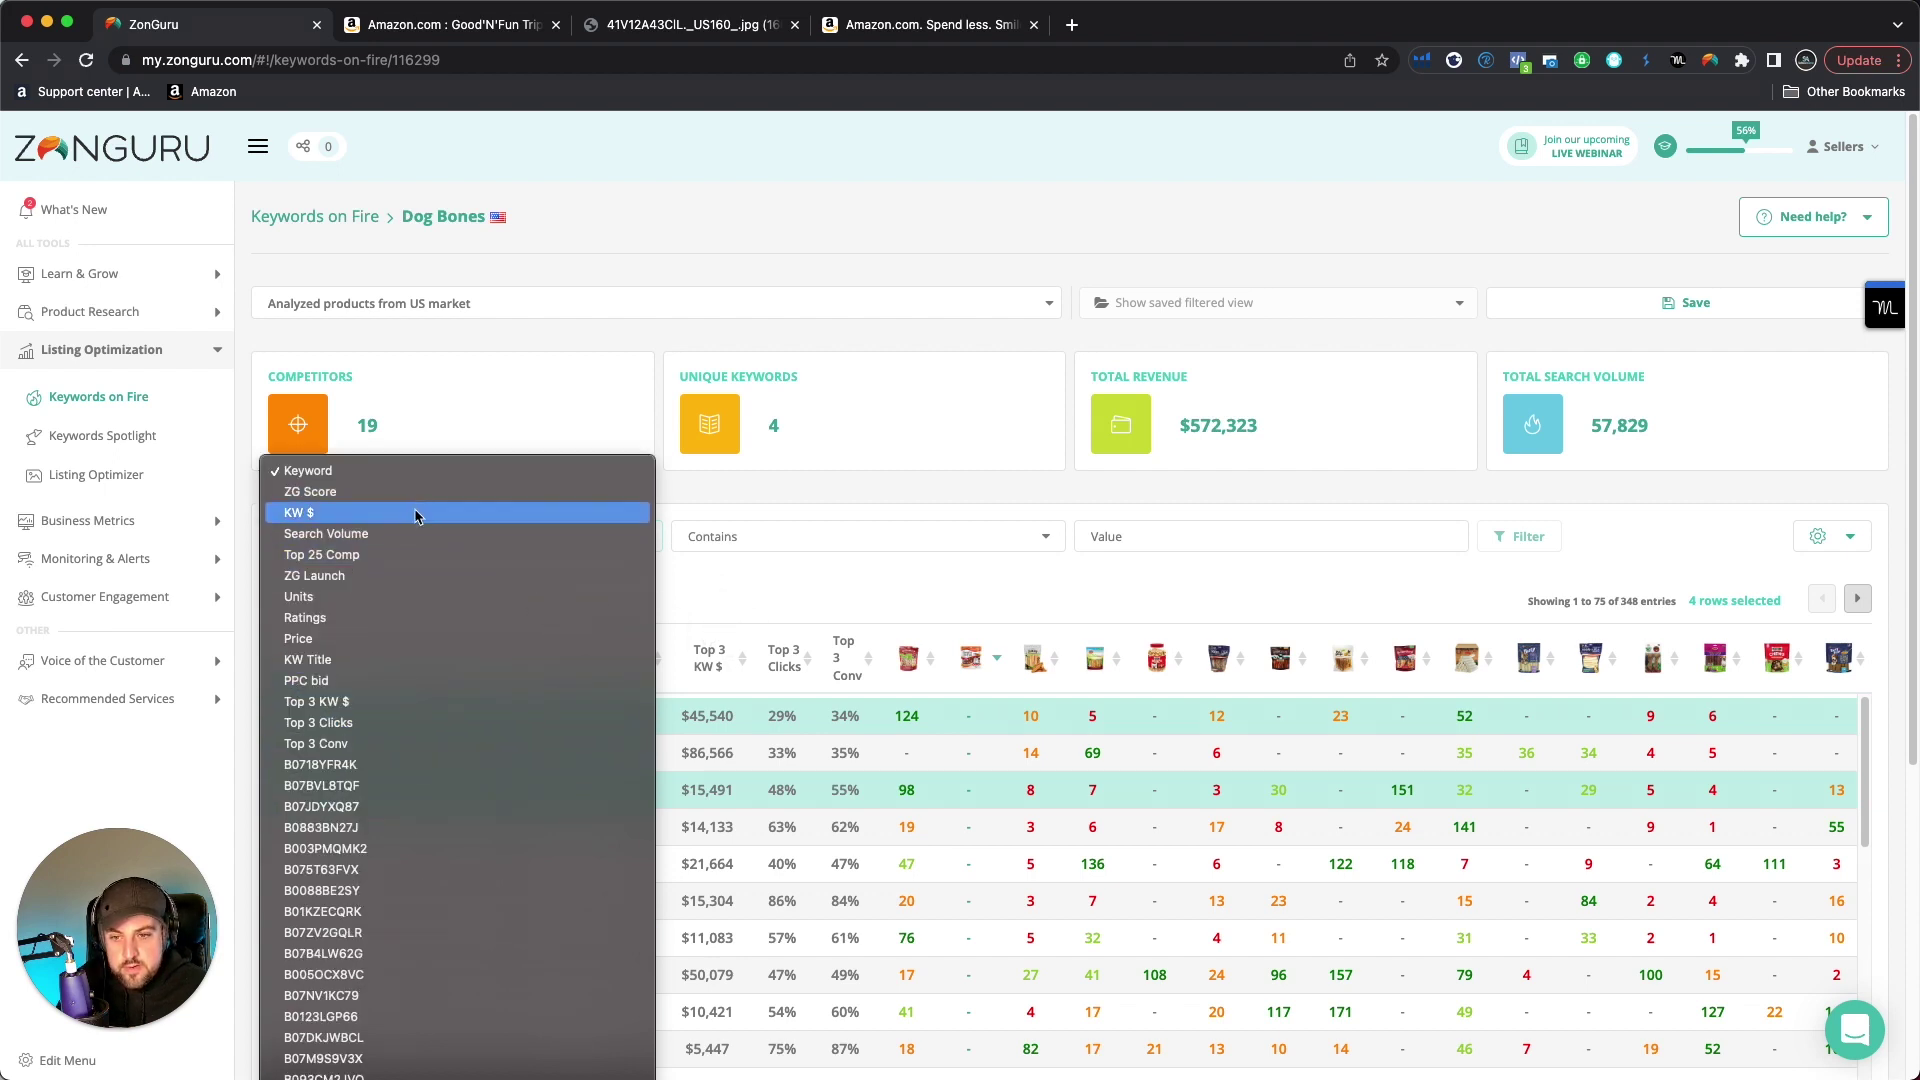
{"action": "left_click", "coordinate": [446, 469]}
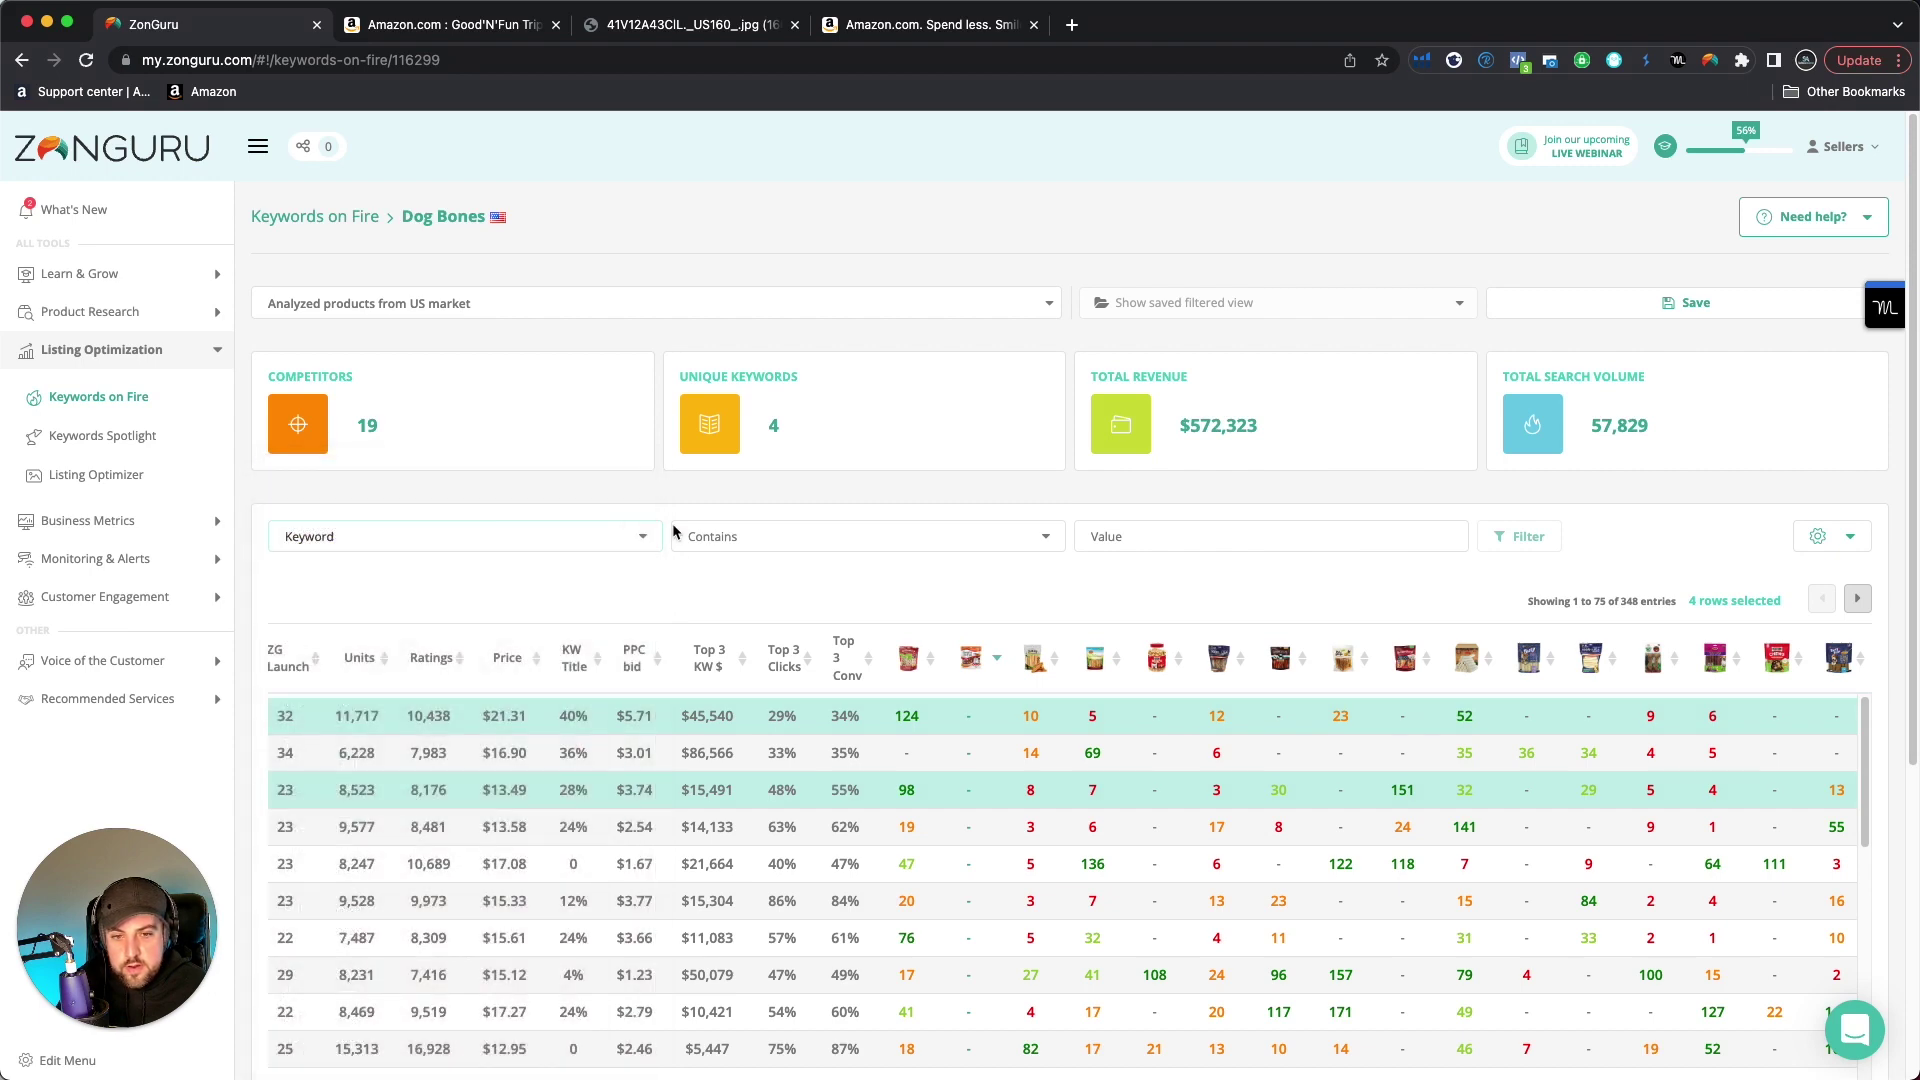
{"action": "left_click_drag", "start_coordinate": [560, 789], "coordinate": [503, 760]}
{"action": "scroll", "coordinate": [466, 870], "scroll_direction": "down", "scroll_amount": 10}
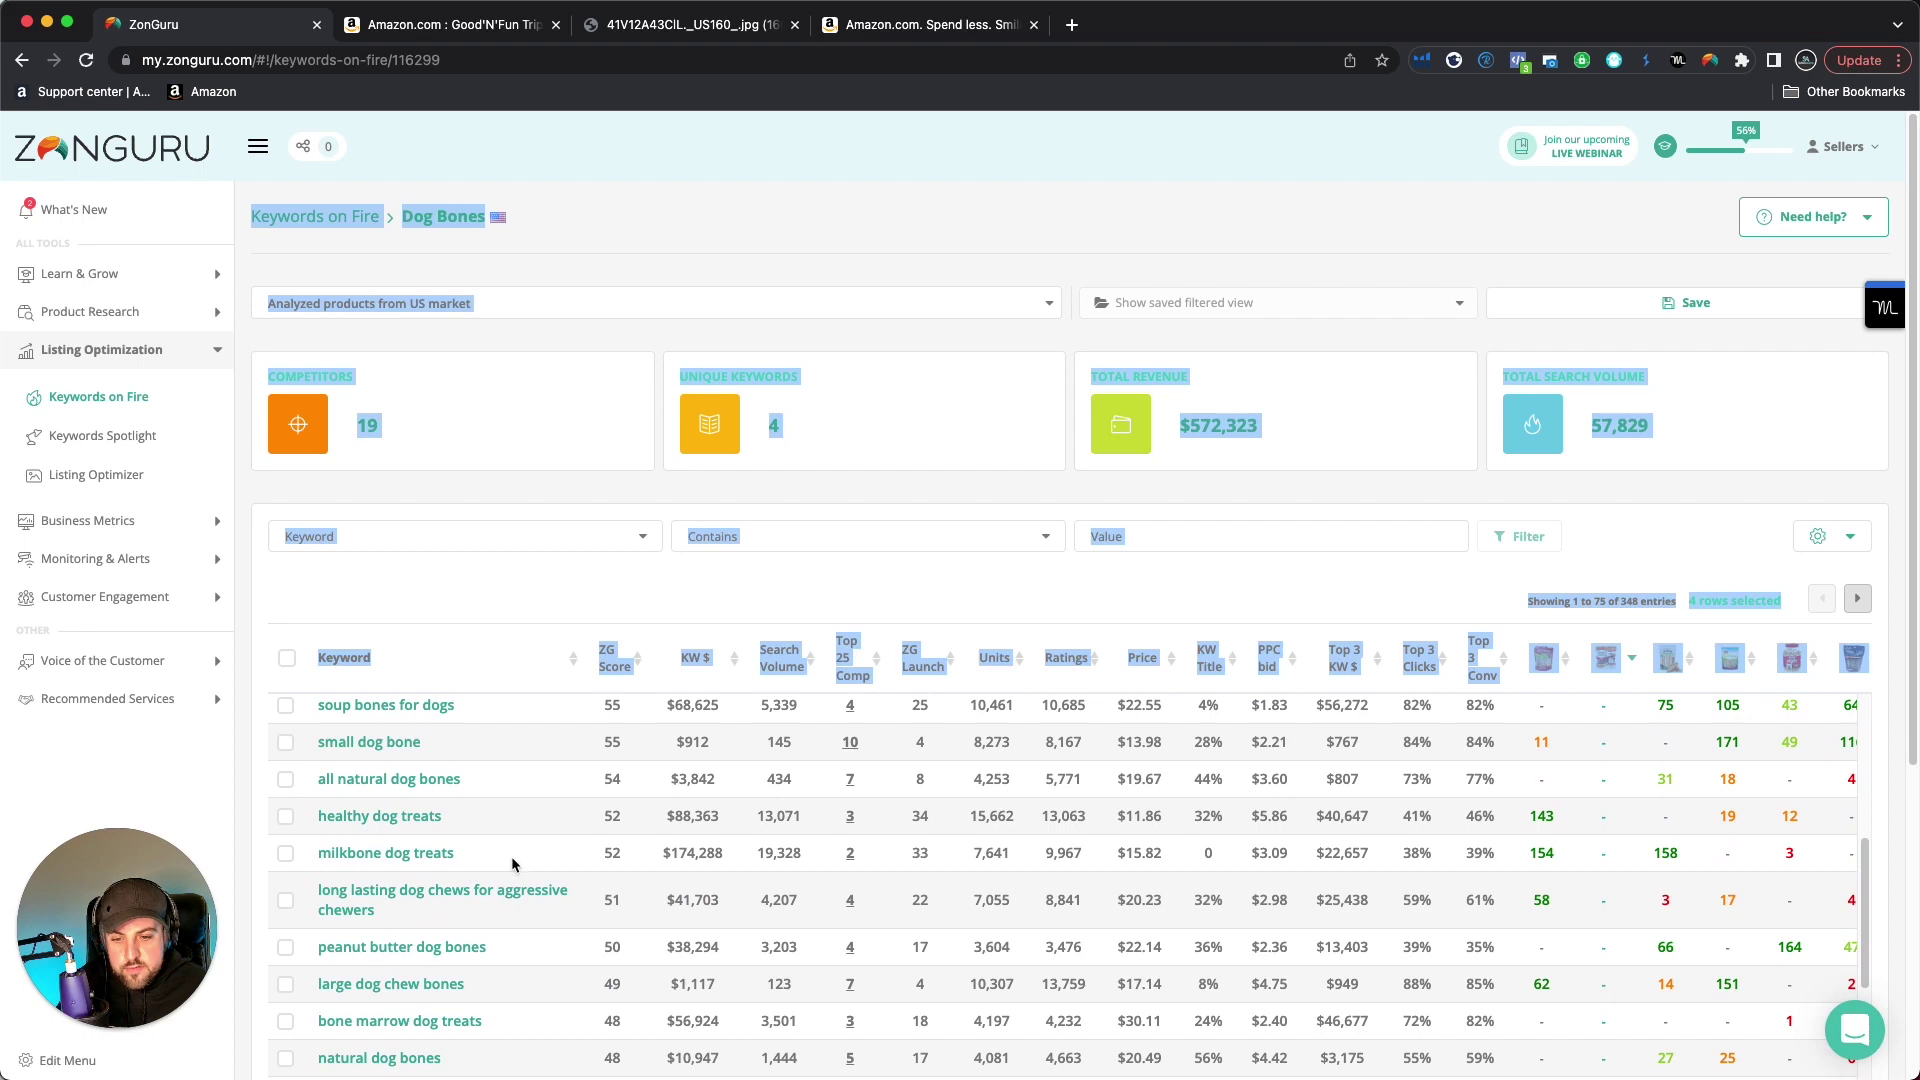
{"action": "scroll", "coordinate": [465, 906], "scroll_direction": "down", "scroll_amount": 2}
{"action": "scroll", "coordinate": [432, 920], "scroll_direction": "down", "scroll_amount": 2}
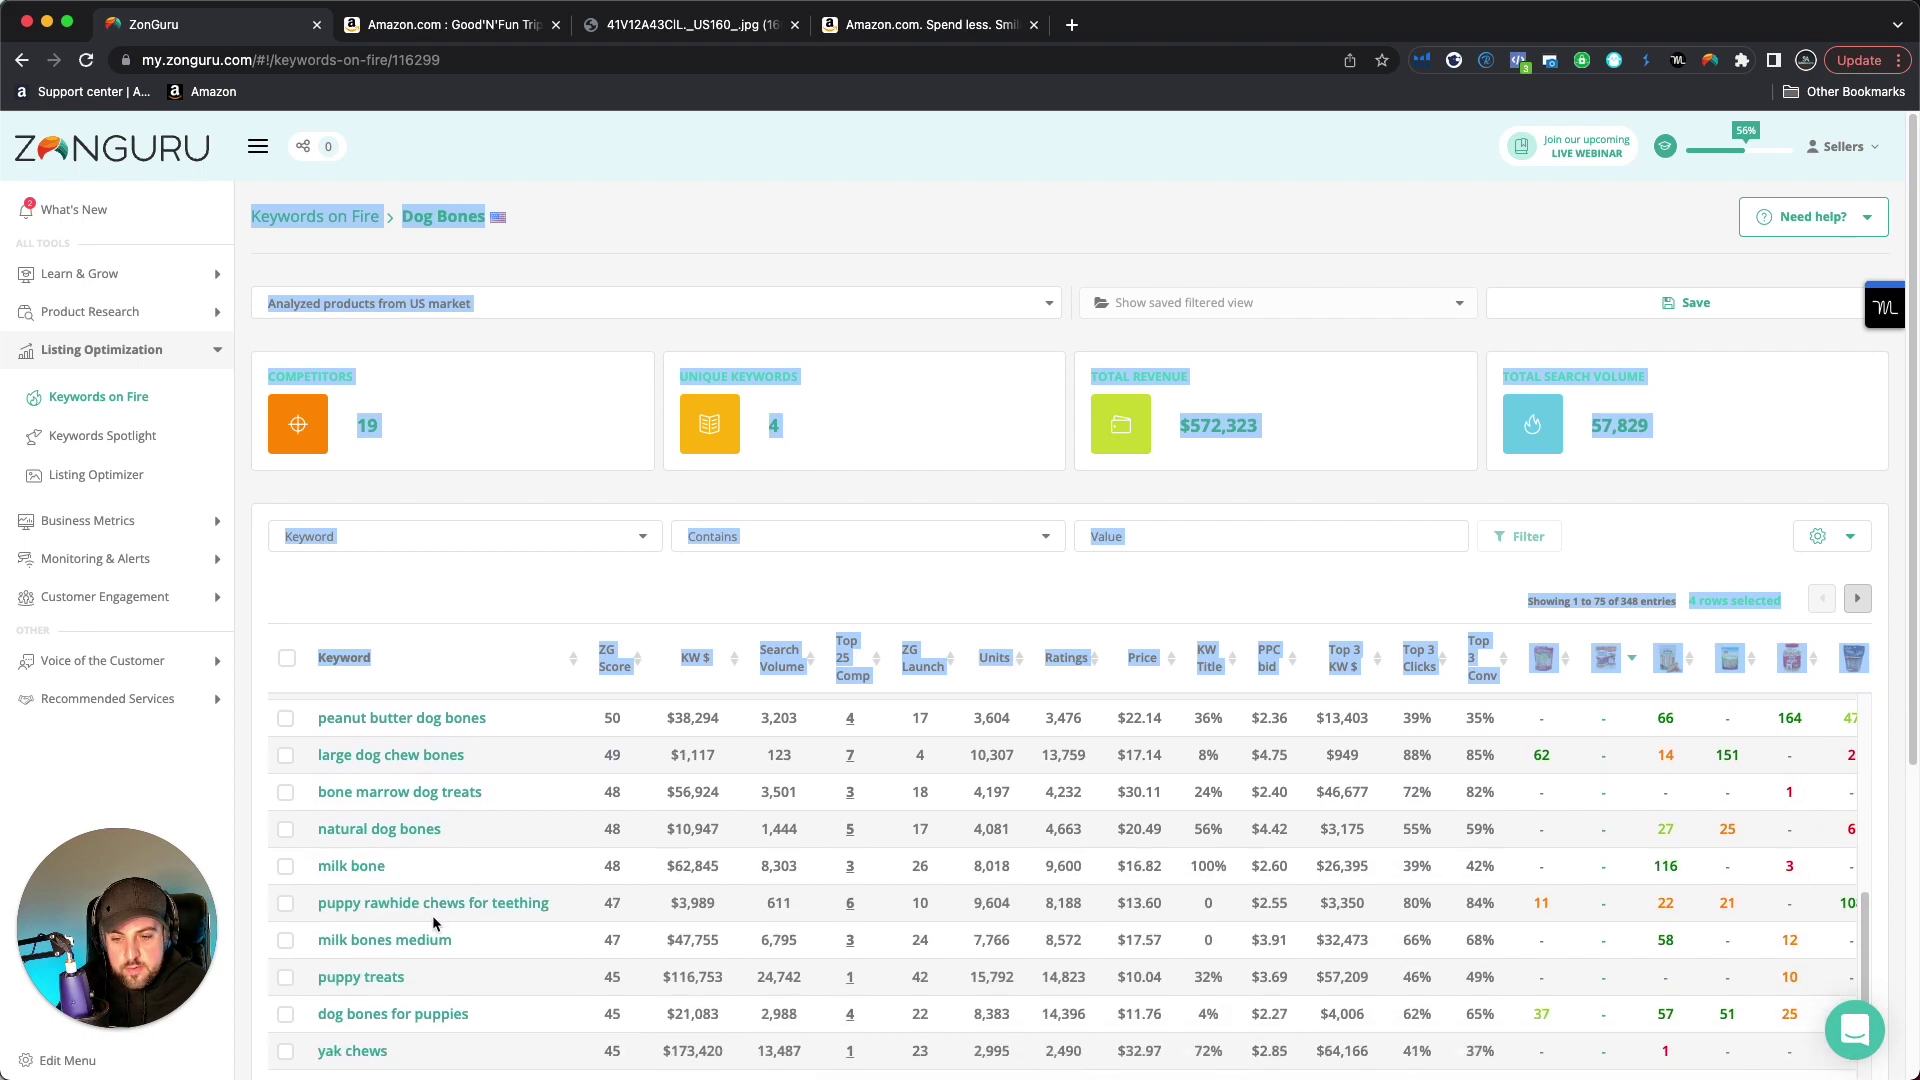
{"action": "scroll", "coordinate": [432, 915], "scroll_direction": "down", "scroll_amount": 10}
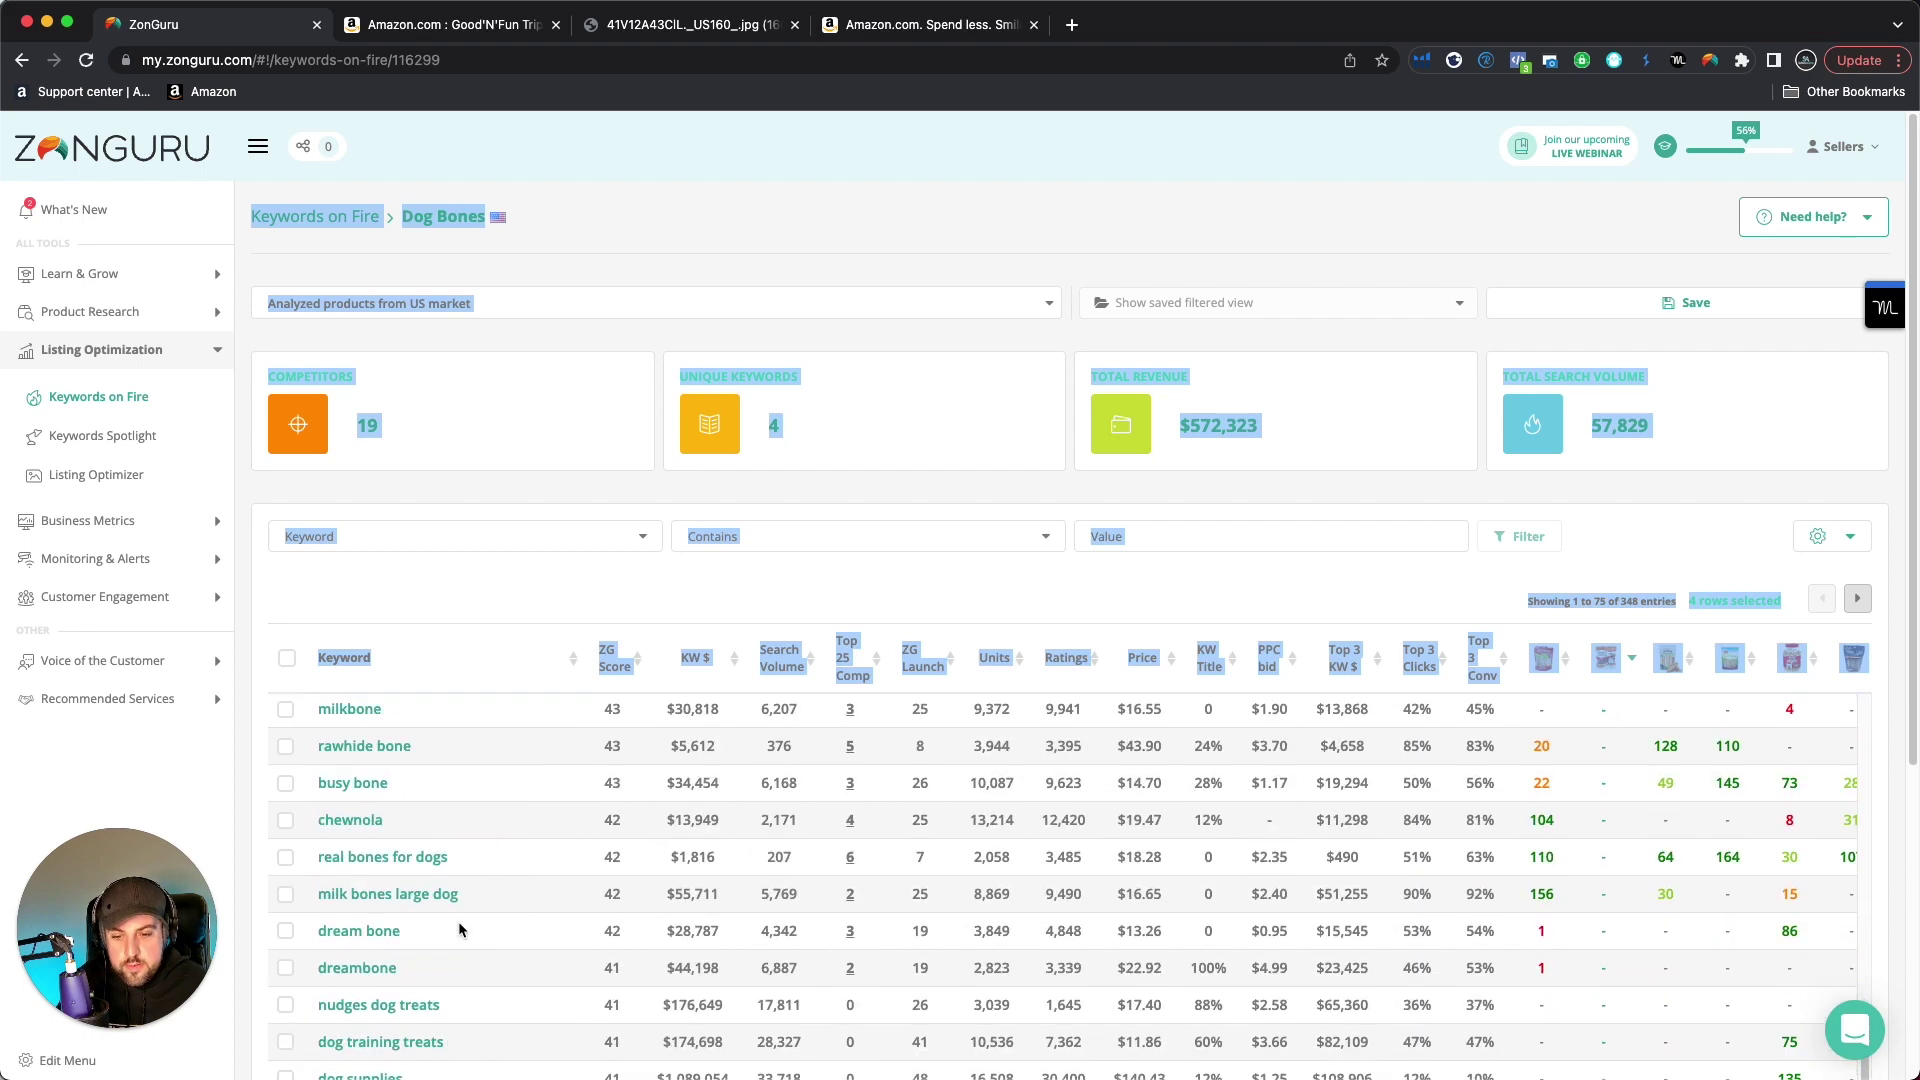
{"action": "scroll", "coordinate": [458, 921], "scroll_direction": "down", "scroll_amount": 3}
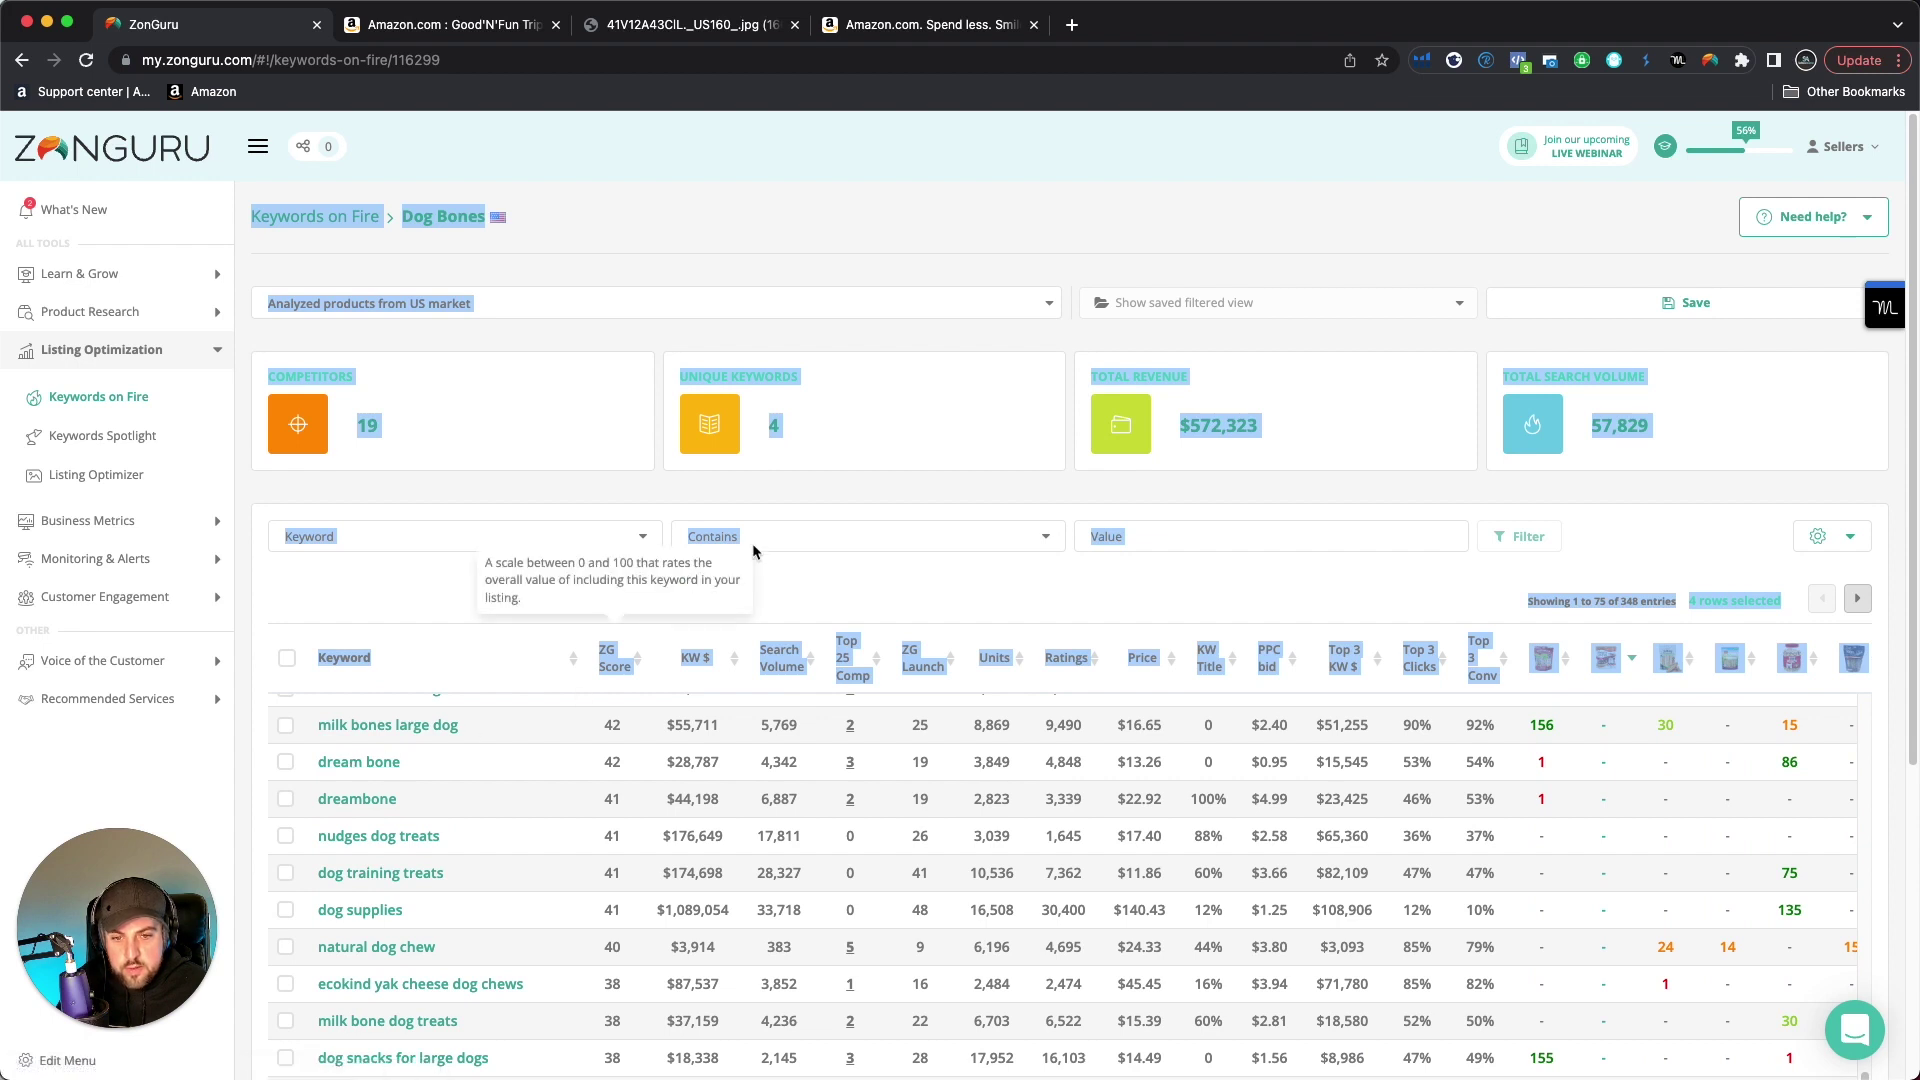
{"action": "left_click", "coordinate": [788, 558]}
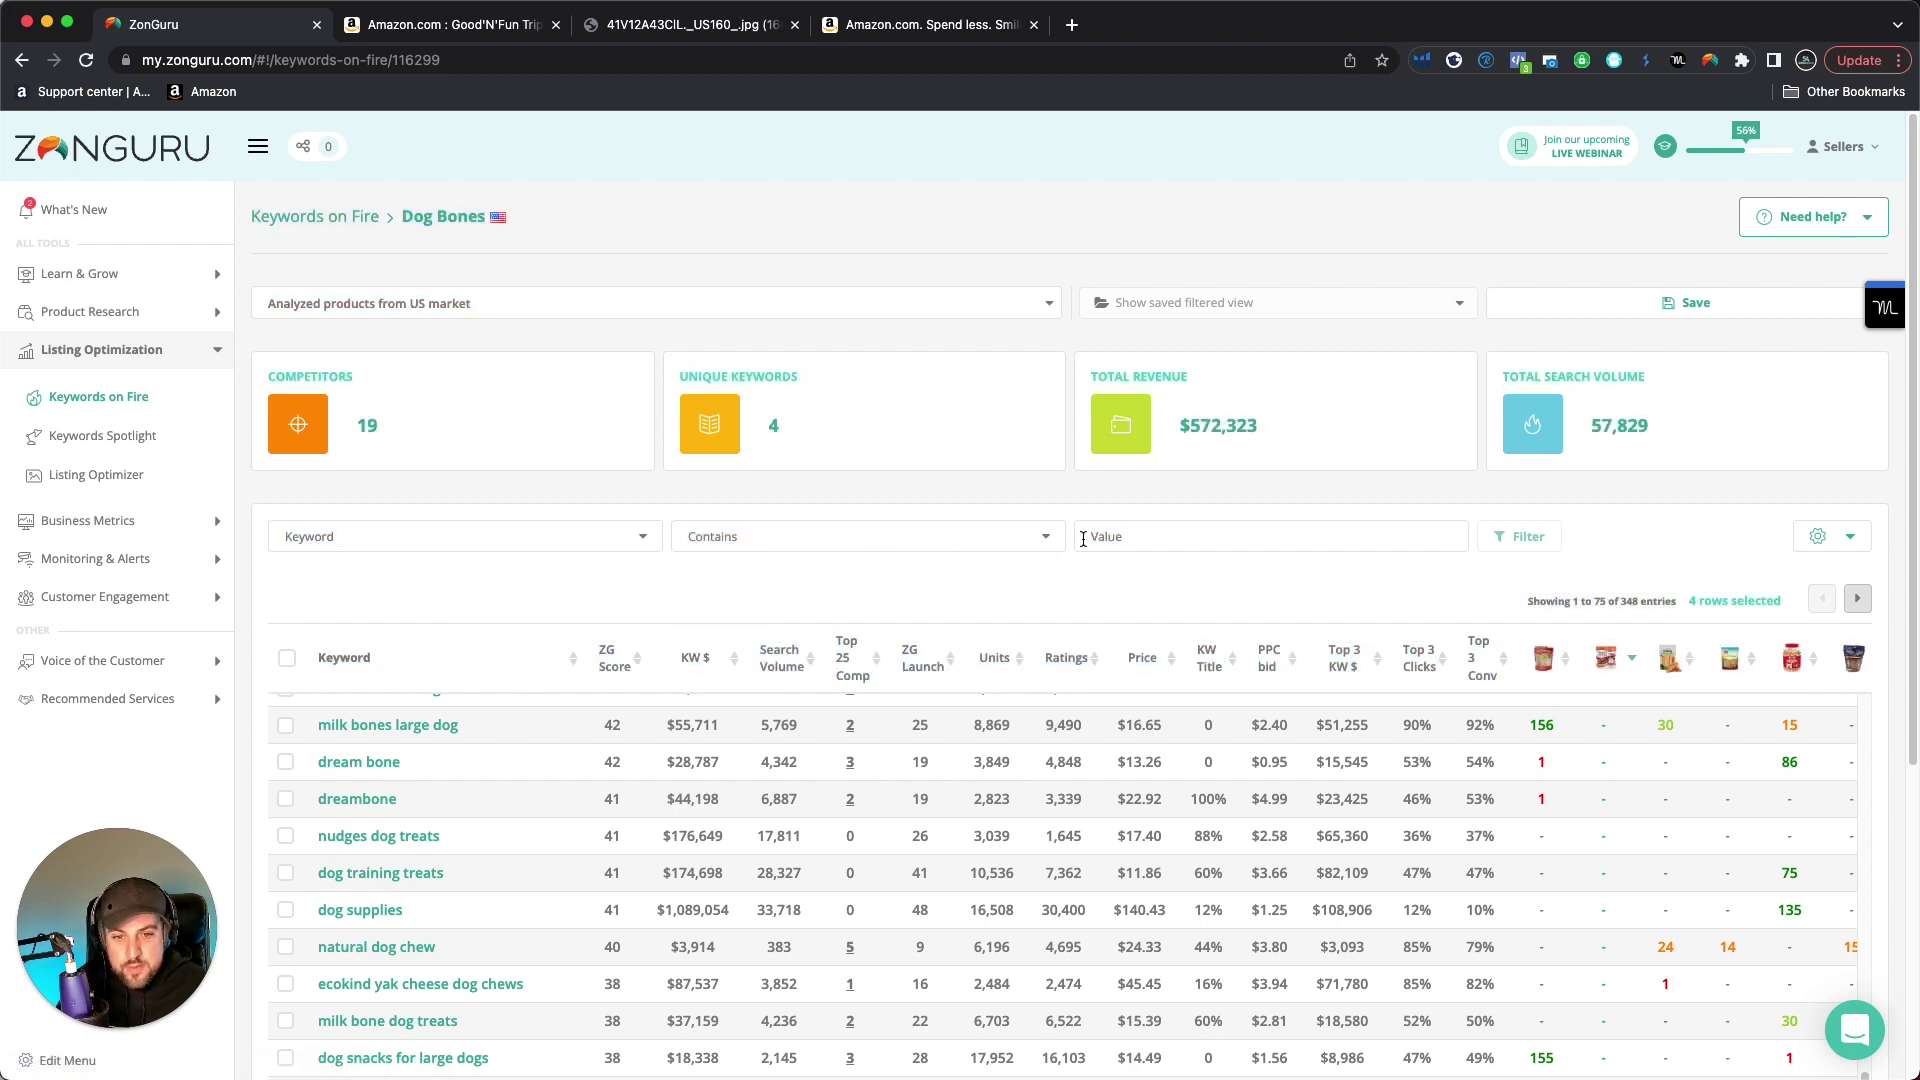
Apply a 'Keyword does not contain dream' filter, leaving 332 of 348 entries
{"action": "left_click", "coordinate": [984, 550]}
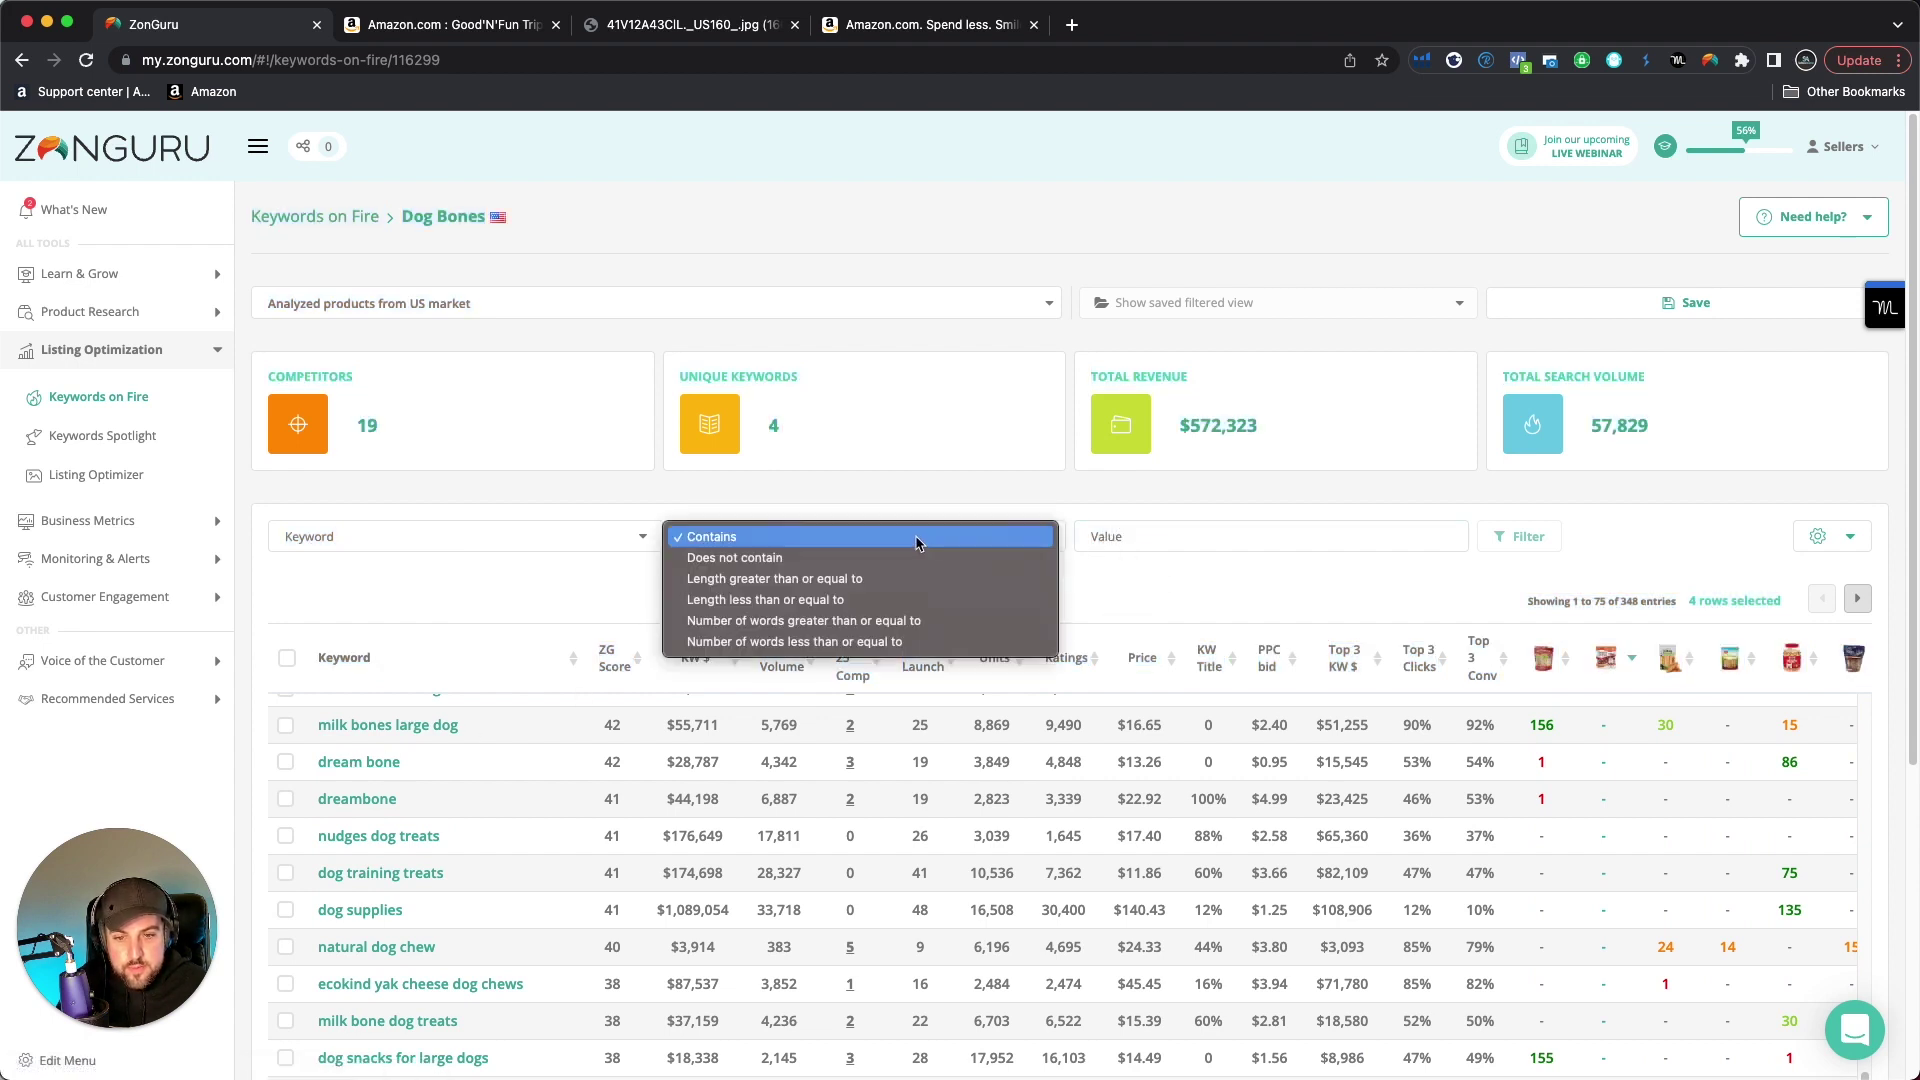
{"action": "left_click", "coordinate": [741, 563]}
{"action": "left_click", "coordinate": [1125, 528]}
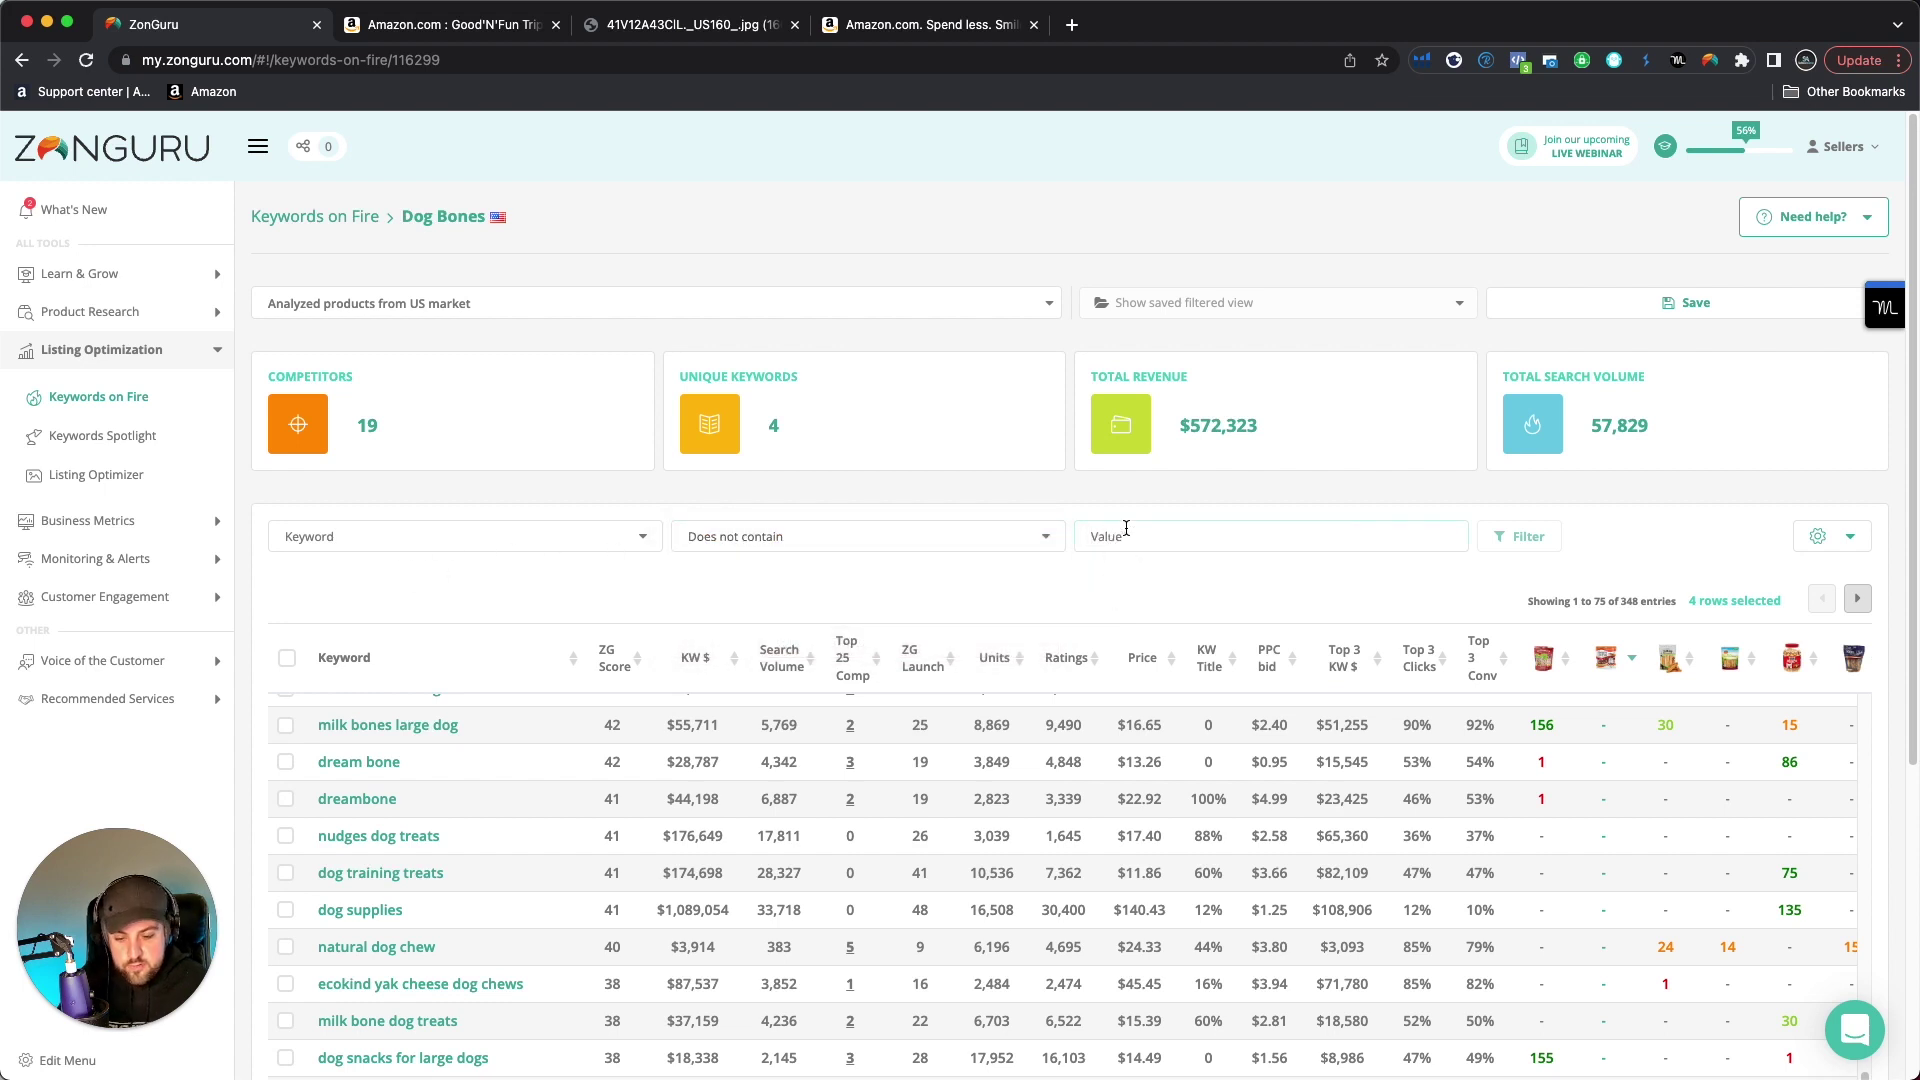
{"action": "type", "text": "ko"}
{"action": "key", "text": "BackSpace"}
{"action": "key", "text": "BackSpace"}
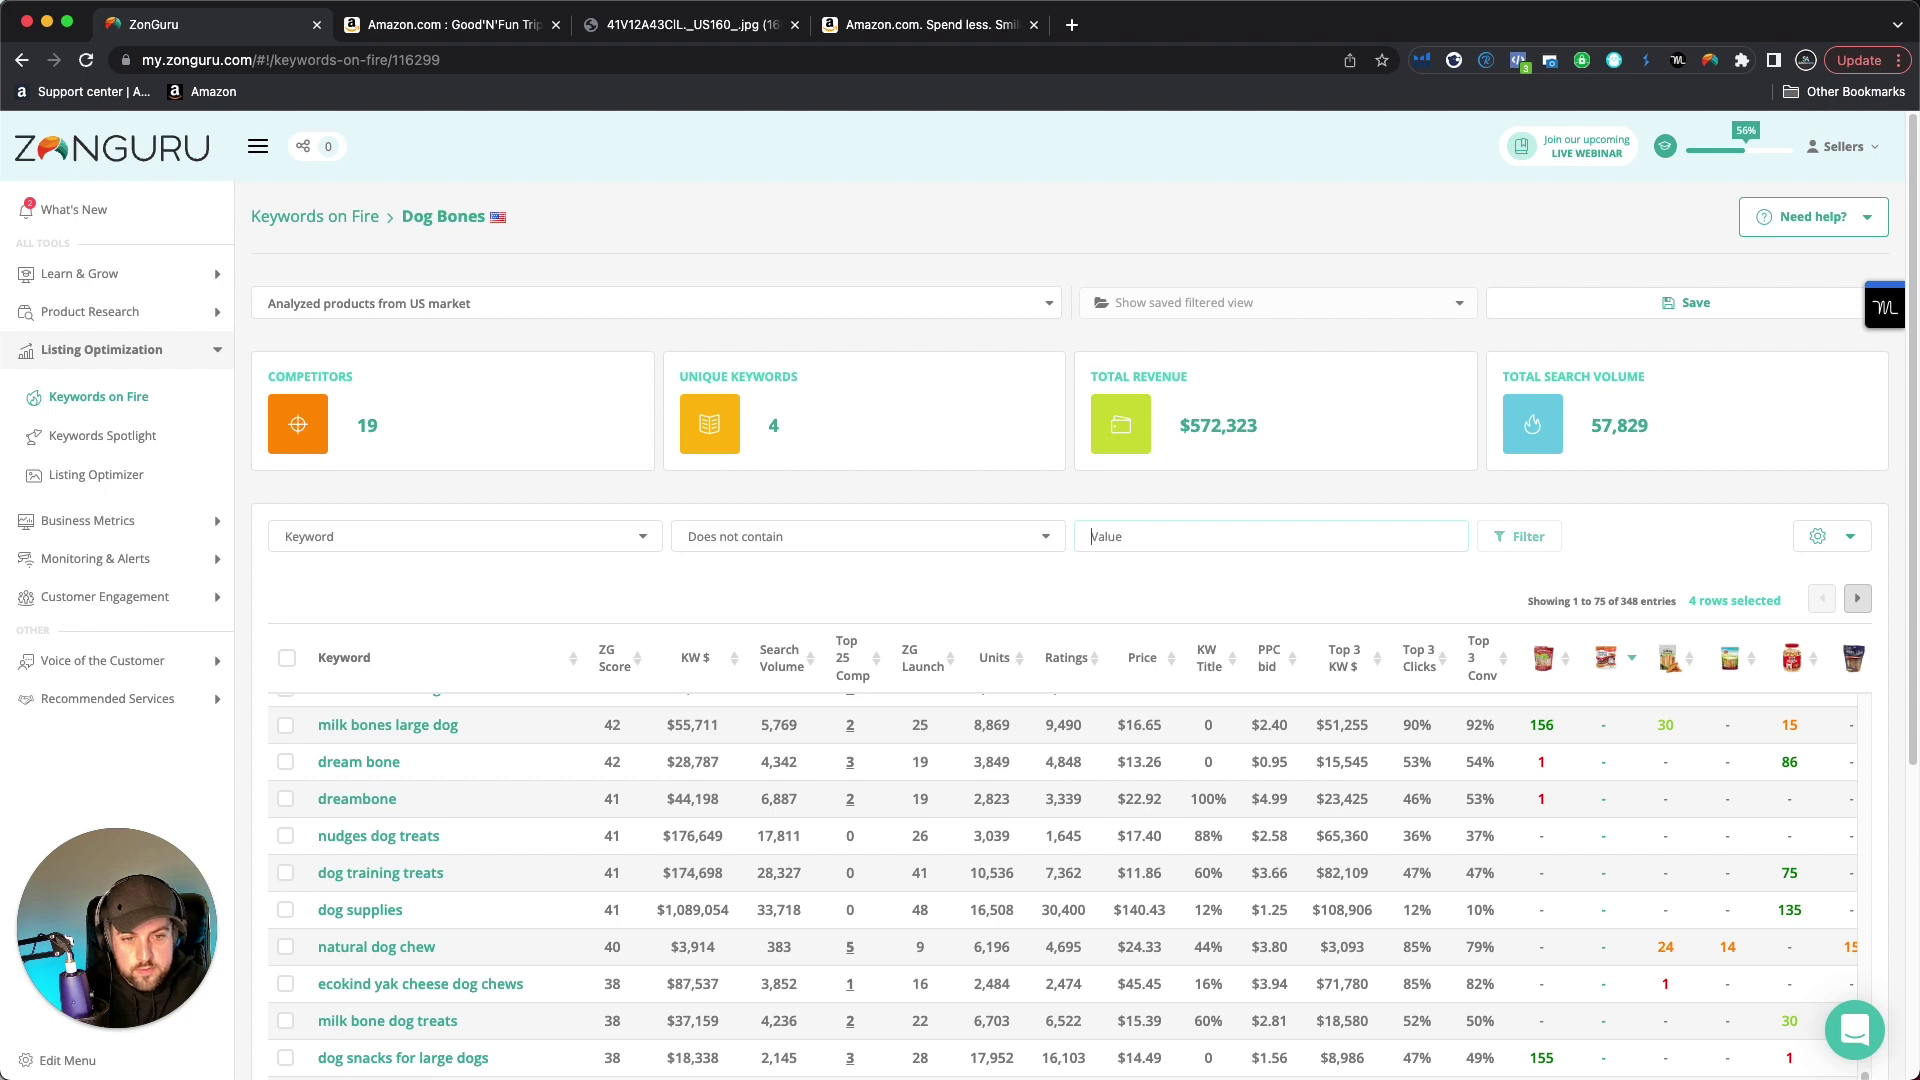
{"action": "type", "text": "dream"}
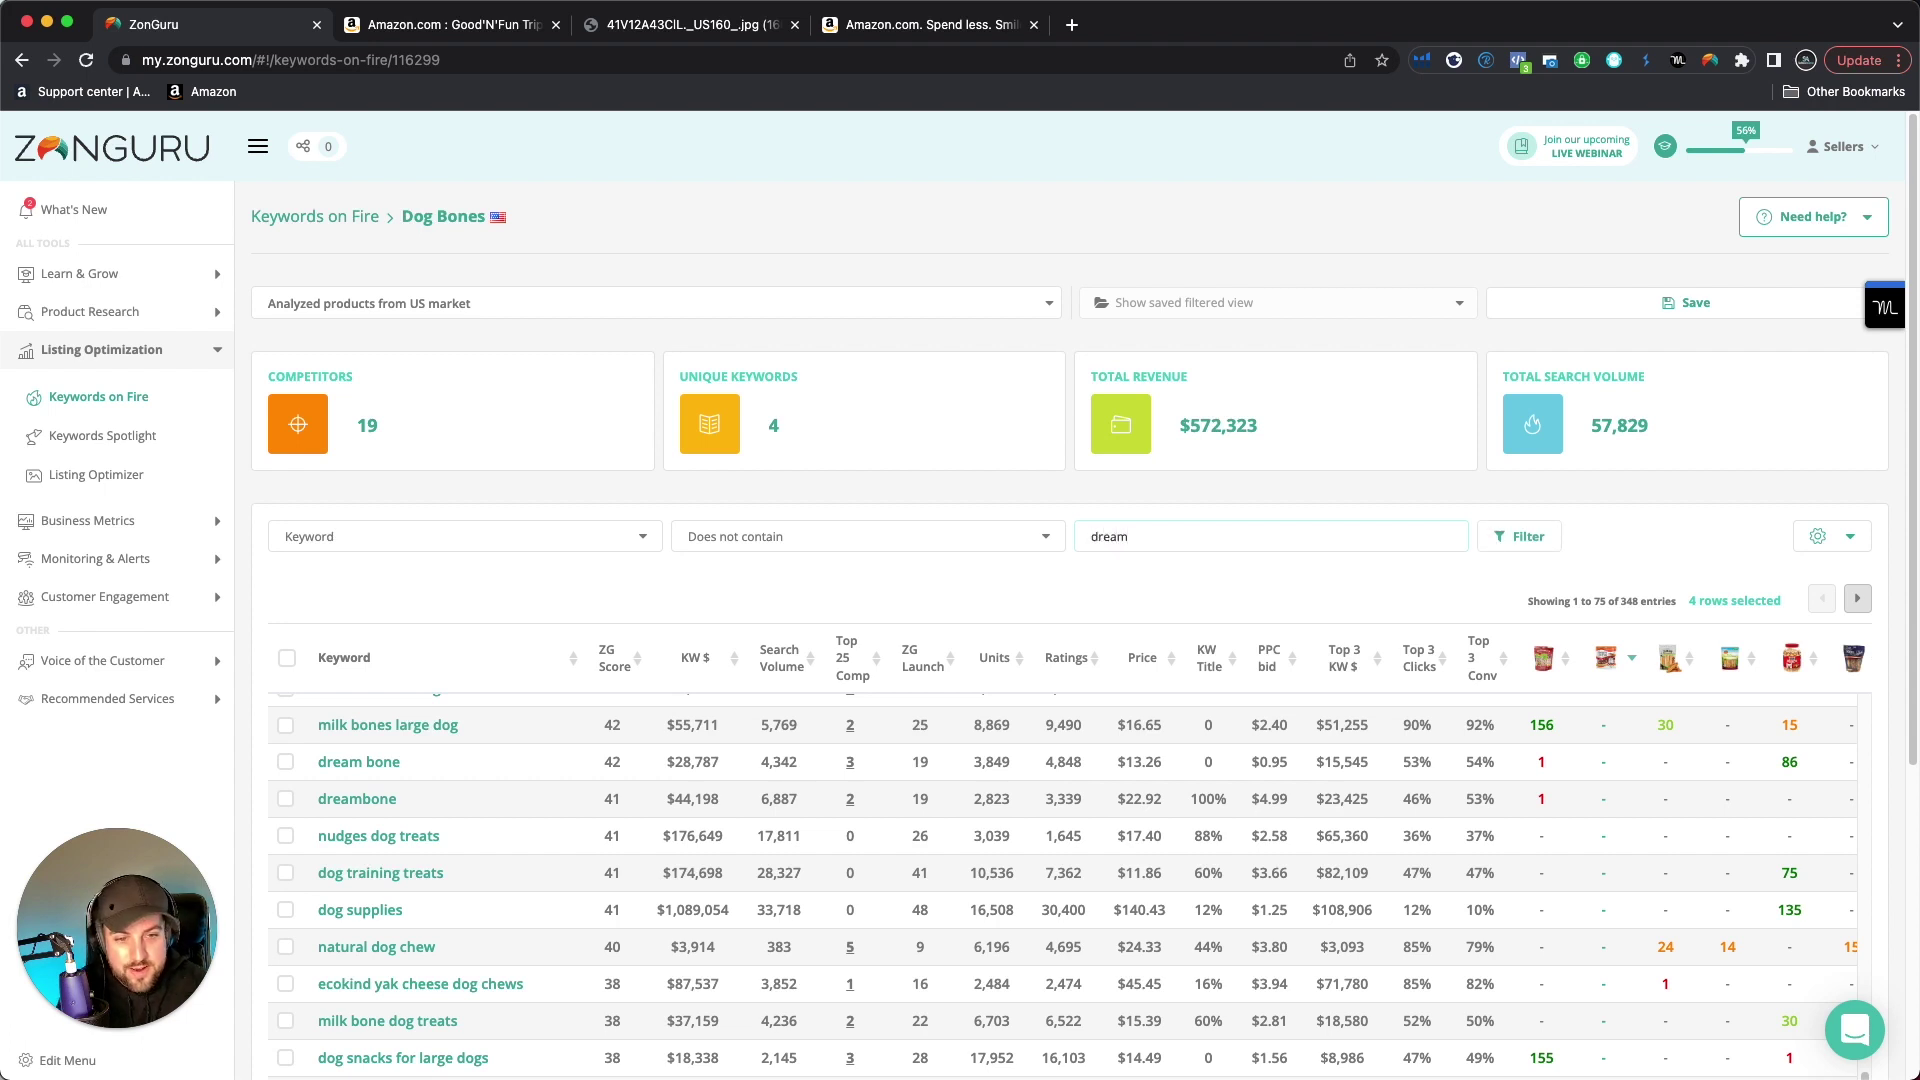
{"action": "left_click", "coordinate": [1528, 537]}
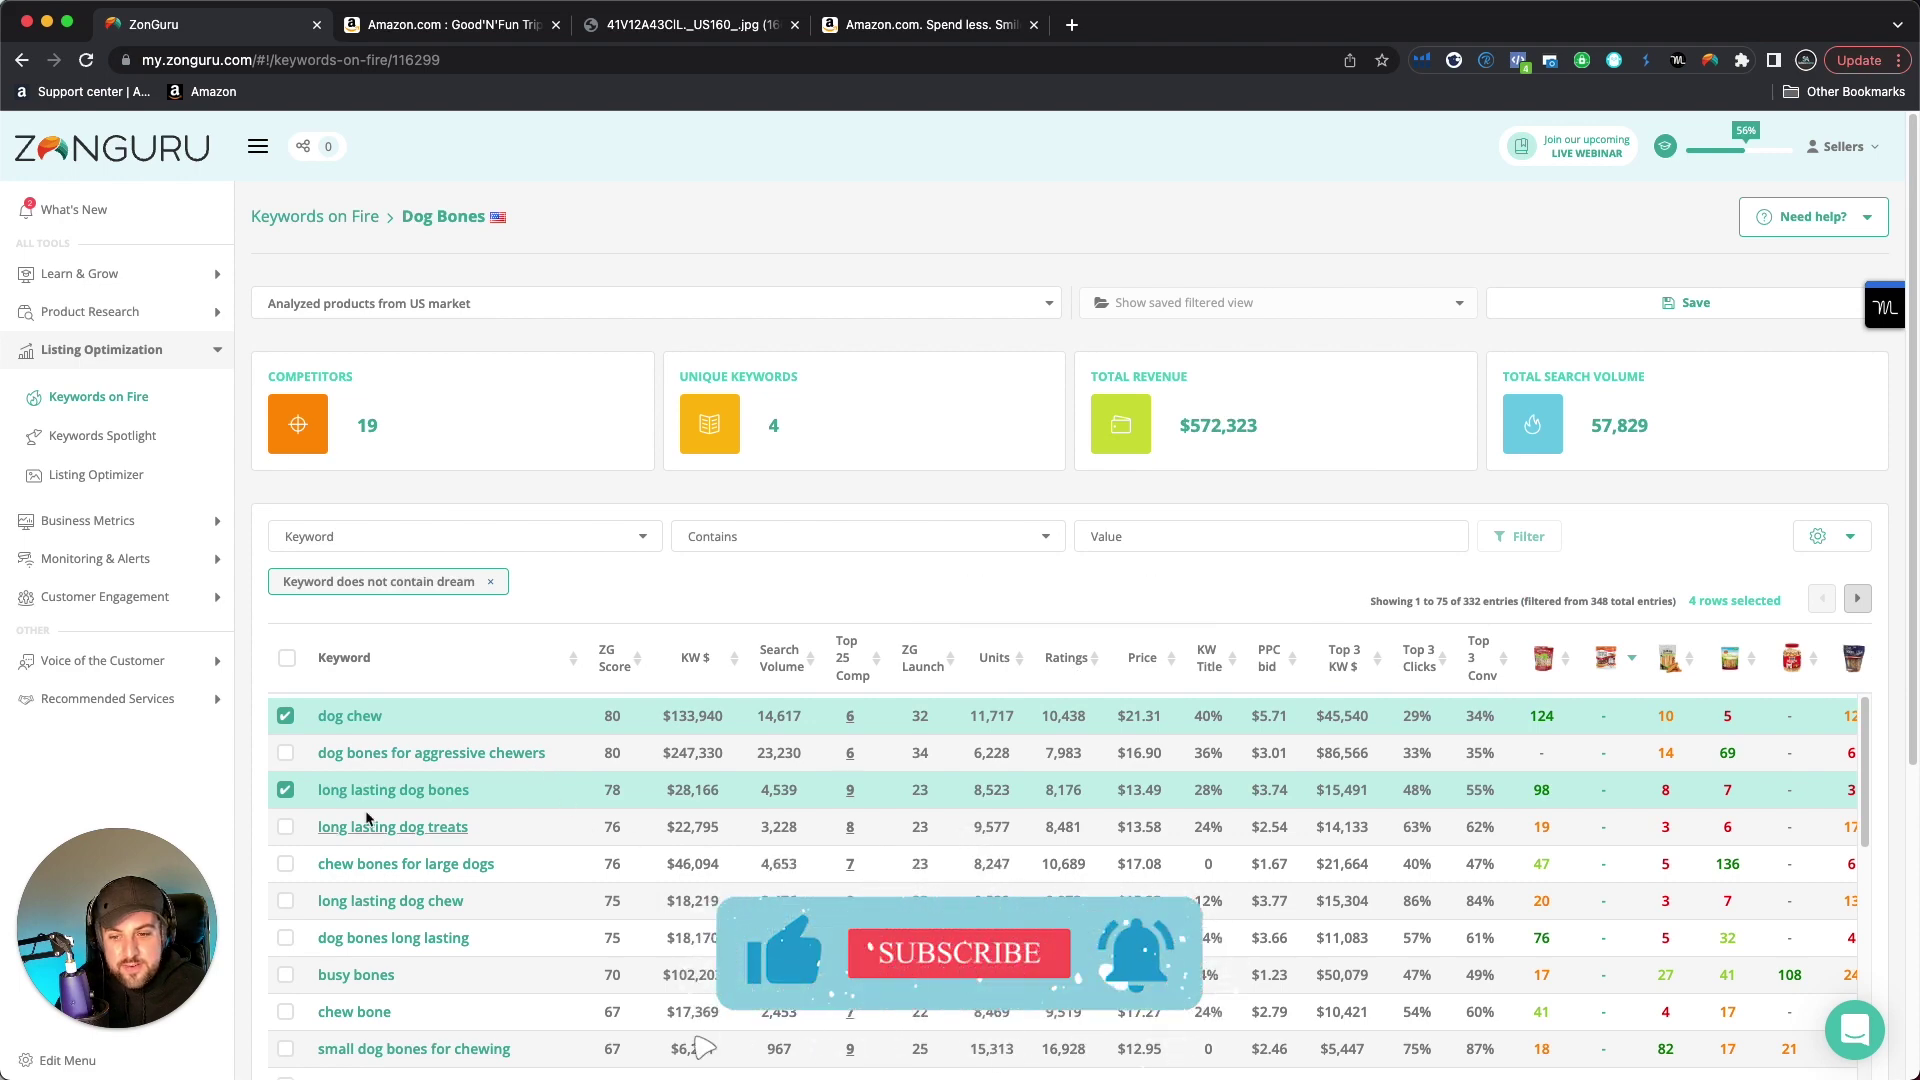
{"action": "scroll", "coordinate": [366, 818], "scroll_direction": "down", "scroll_amount": 5}
{"action": "scroll", "coordinate": [330, 829], "scroll_direction": "up", "scroll_amount": 5}
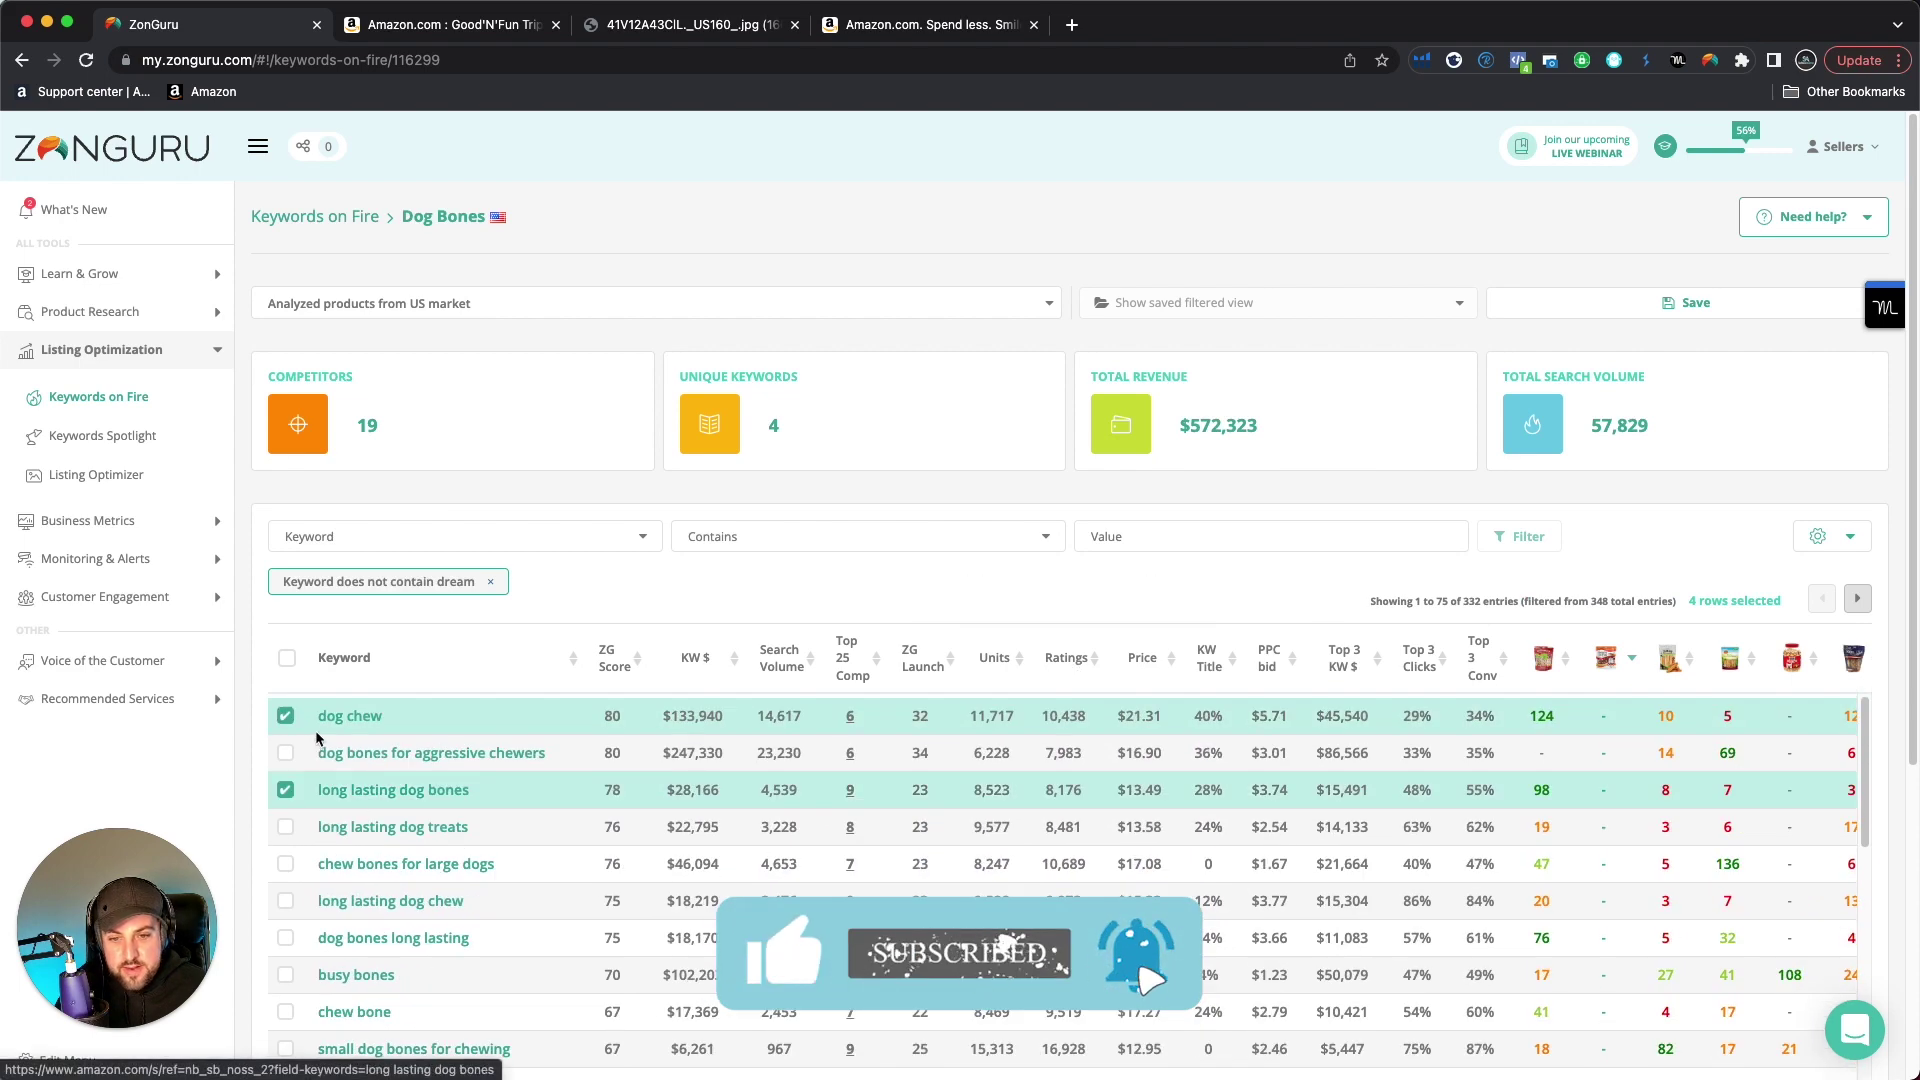
{"action": "left_click_drag", "start_coordinate": [1461, 601], "coordinate": [1521, 603]}
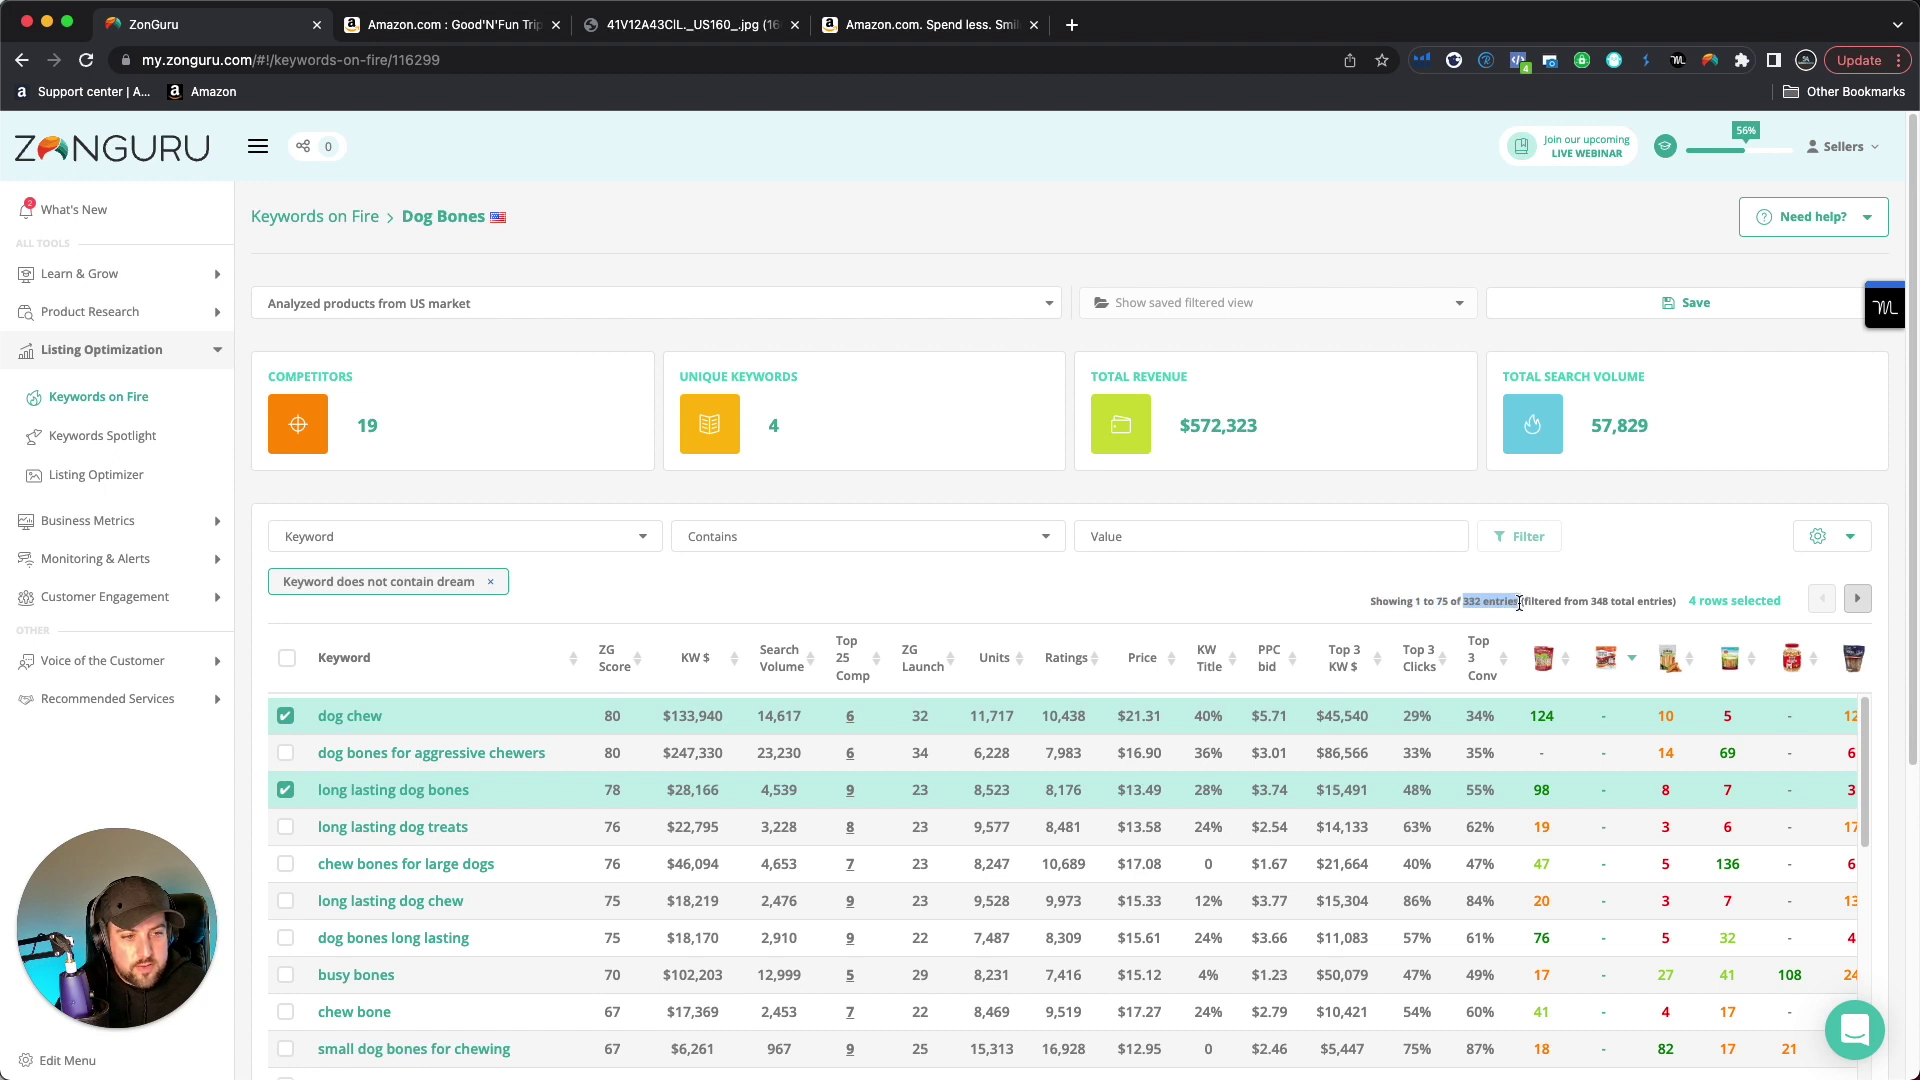
Untick 'dog chew' and 'long lasting dog bones' so only two keywords remain selected
{"action": "left_click", "coordinate": [285, 716]}
{"action": "left_click", "coordinate": [285, 790]}
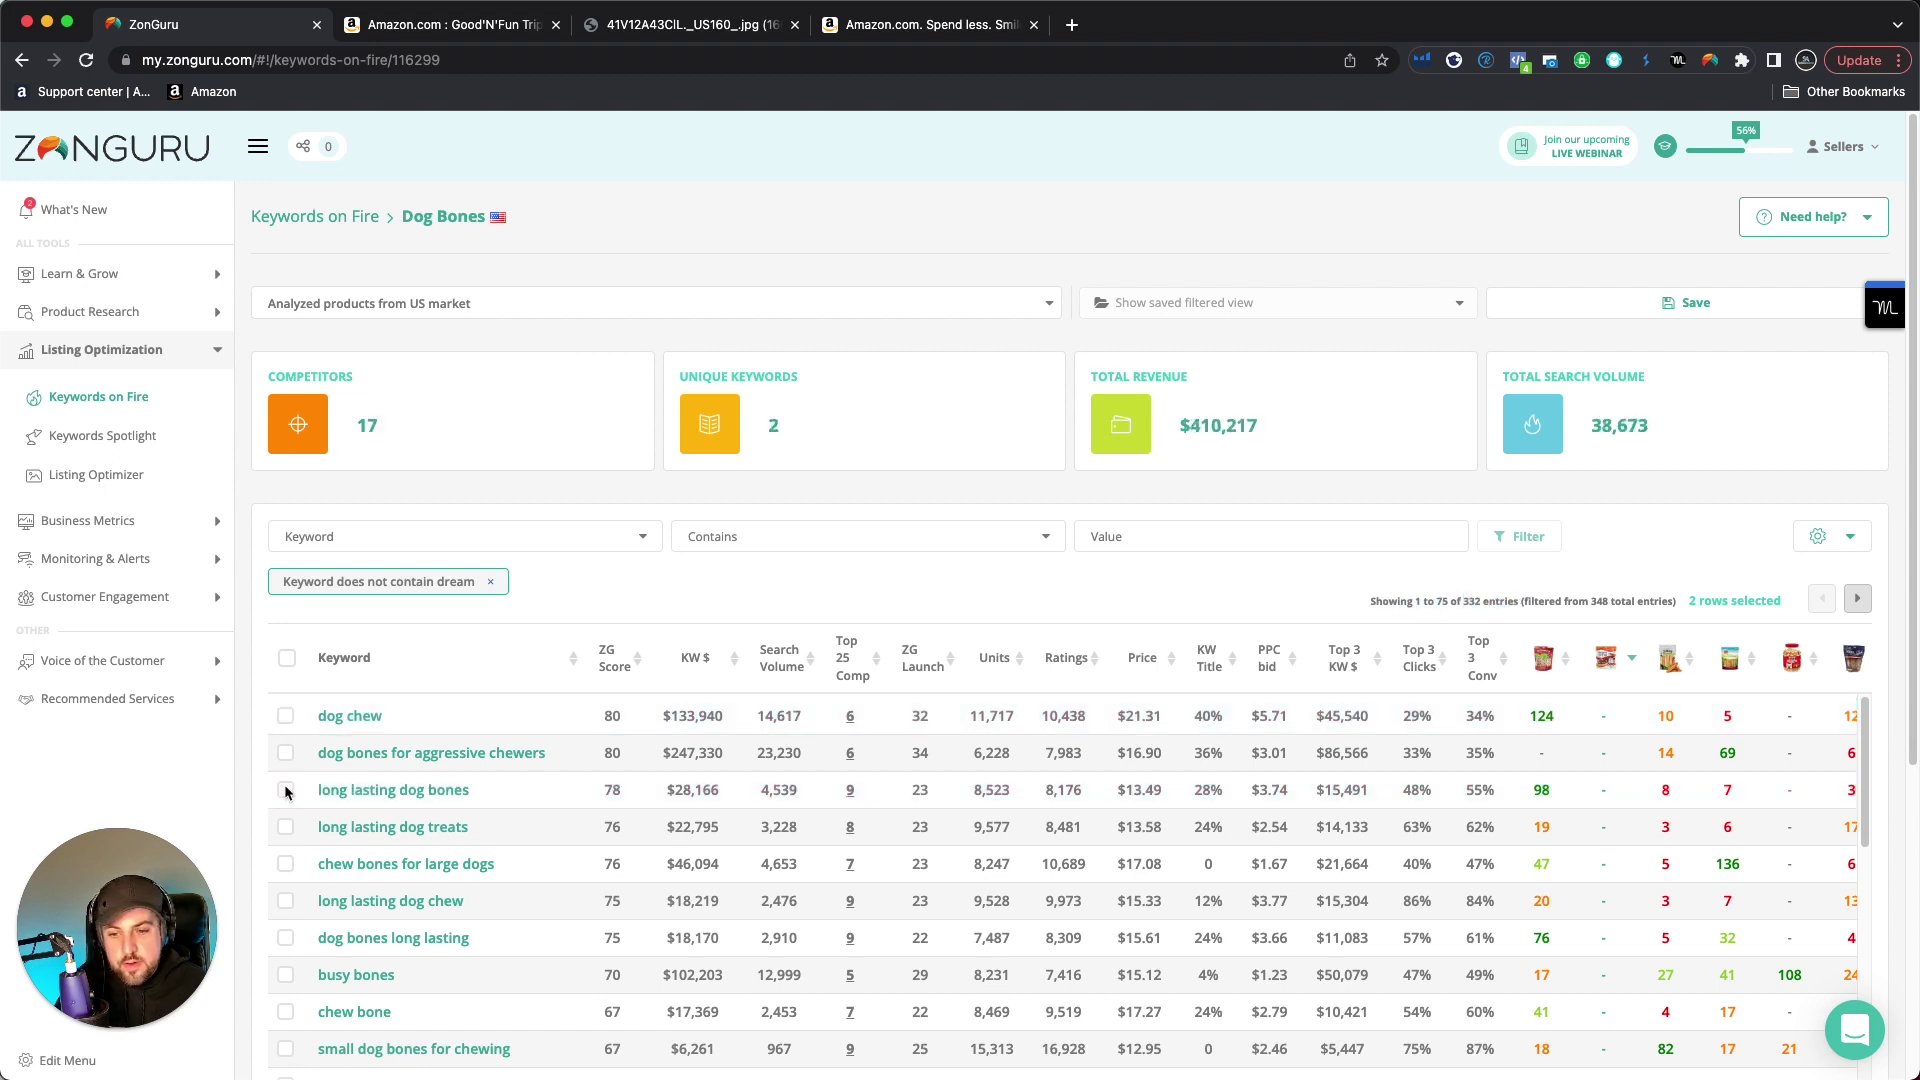
{"action": "scroll", "coordinate": [704, 815], "scroll_direction": "down", "scroll_amount": 2}
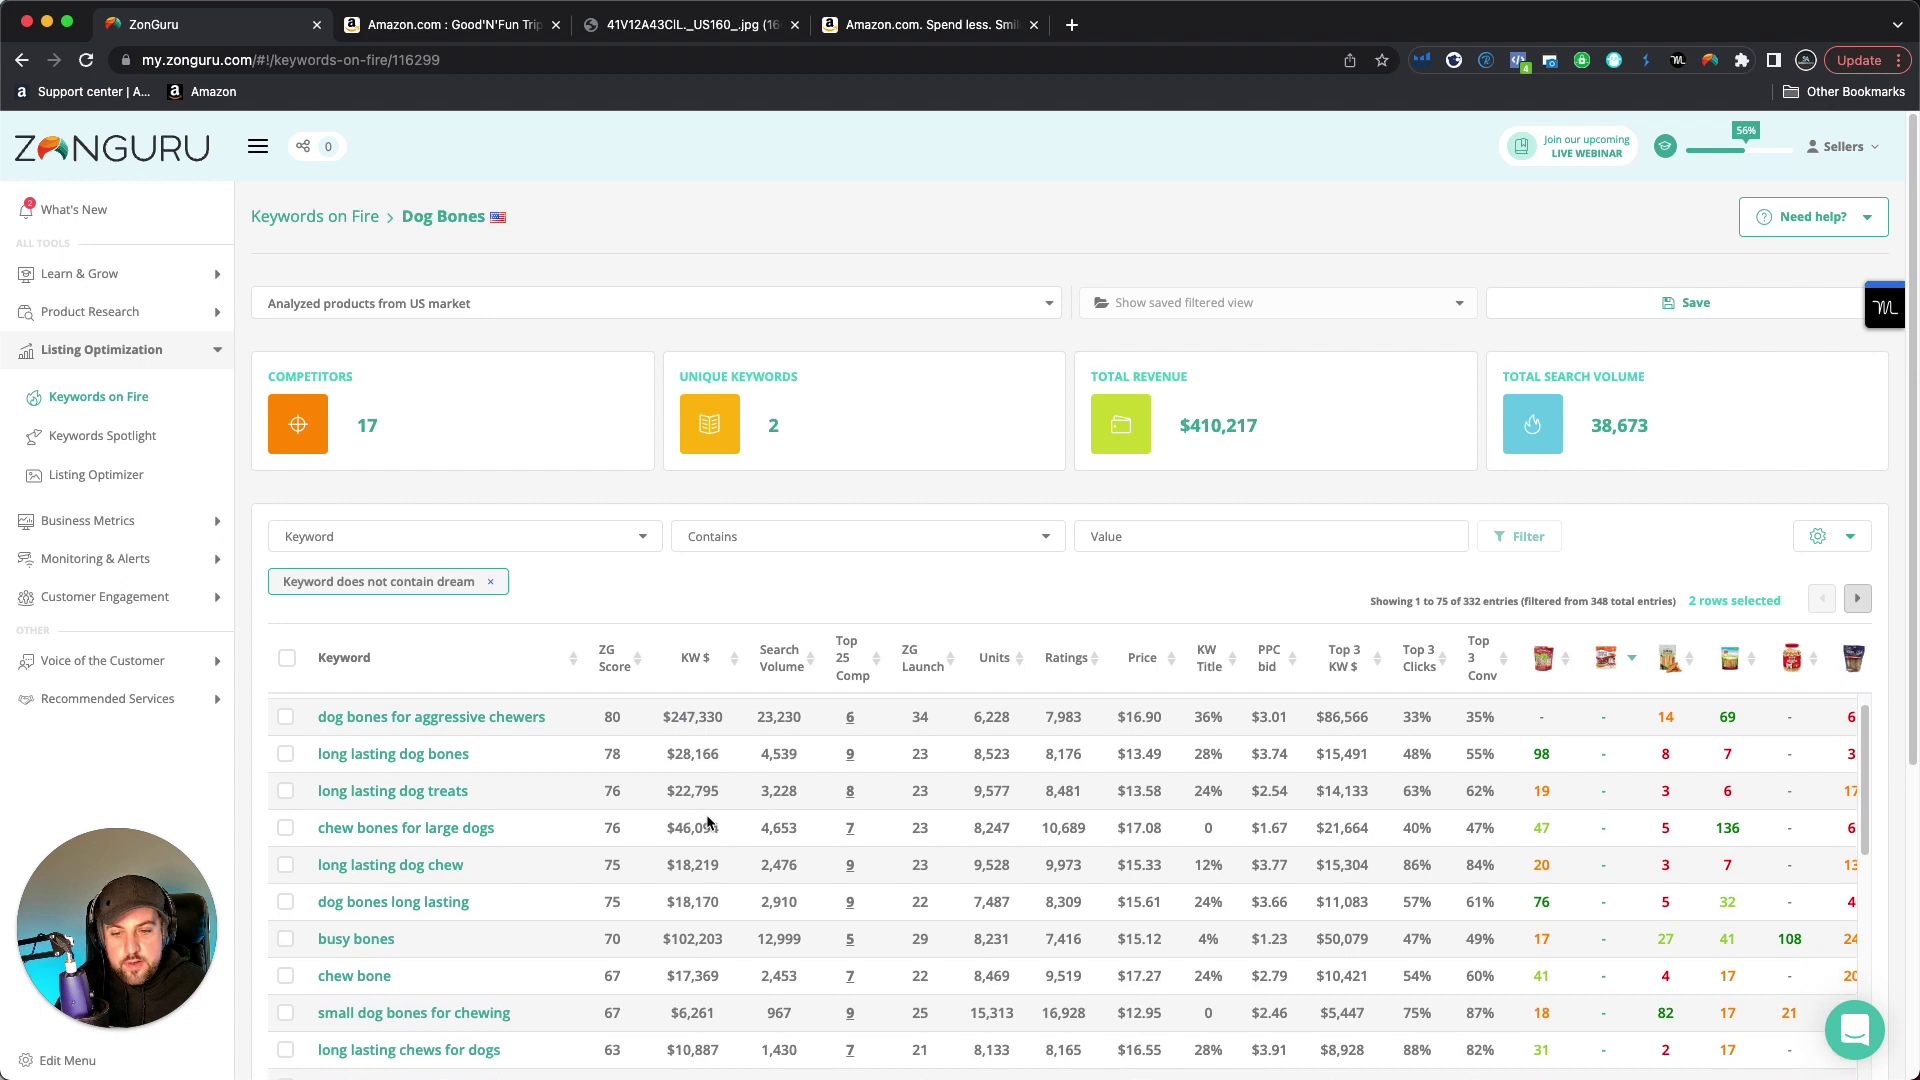
{"action": "scroll", "coordinate": [705, 815], "scroll_direction": "up", "scroll_amount": 1}
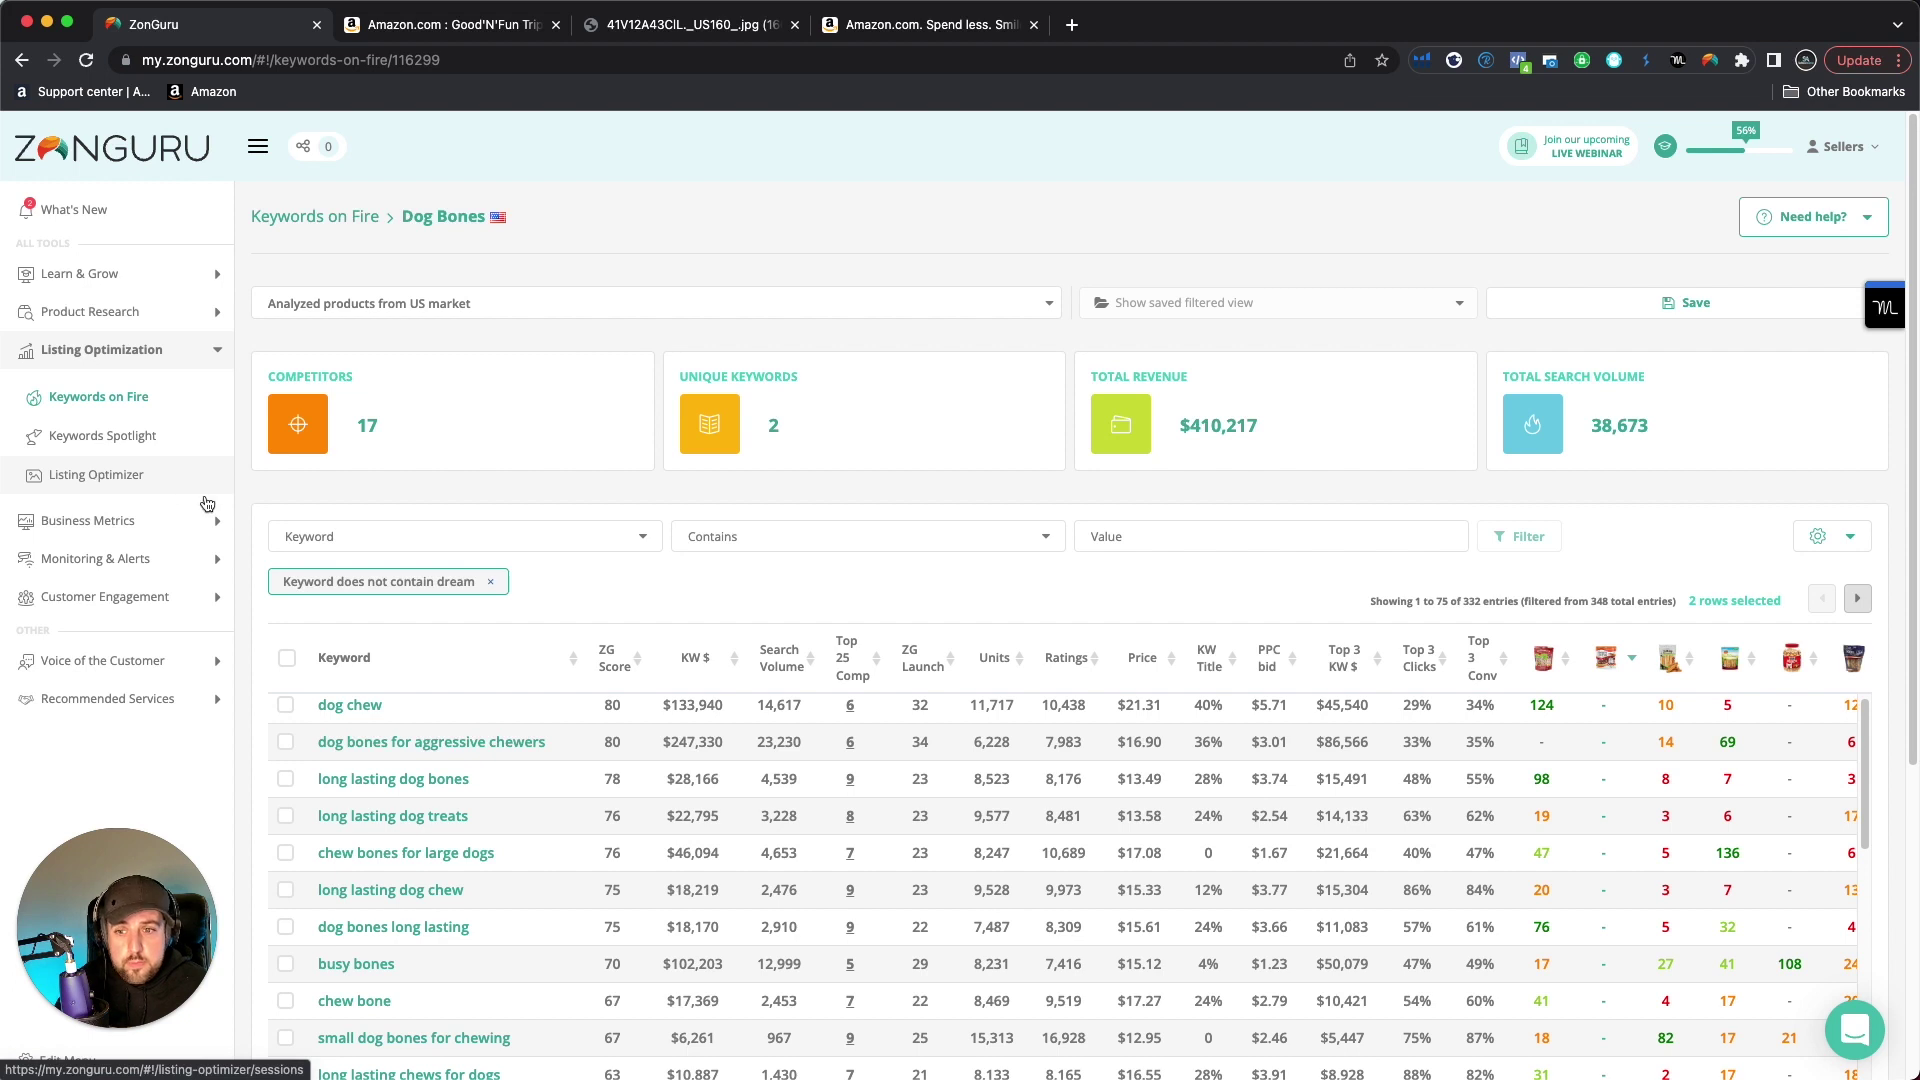
Reselect 'dog chew' for three selected keywords and show the gear menu's export and tracking options
{"action": "left_click", "coordinate": [286, 705]}
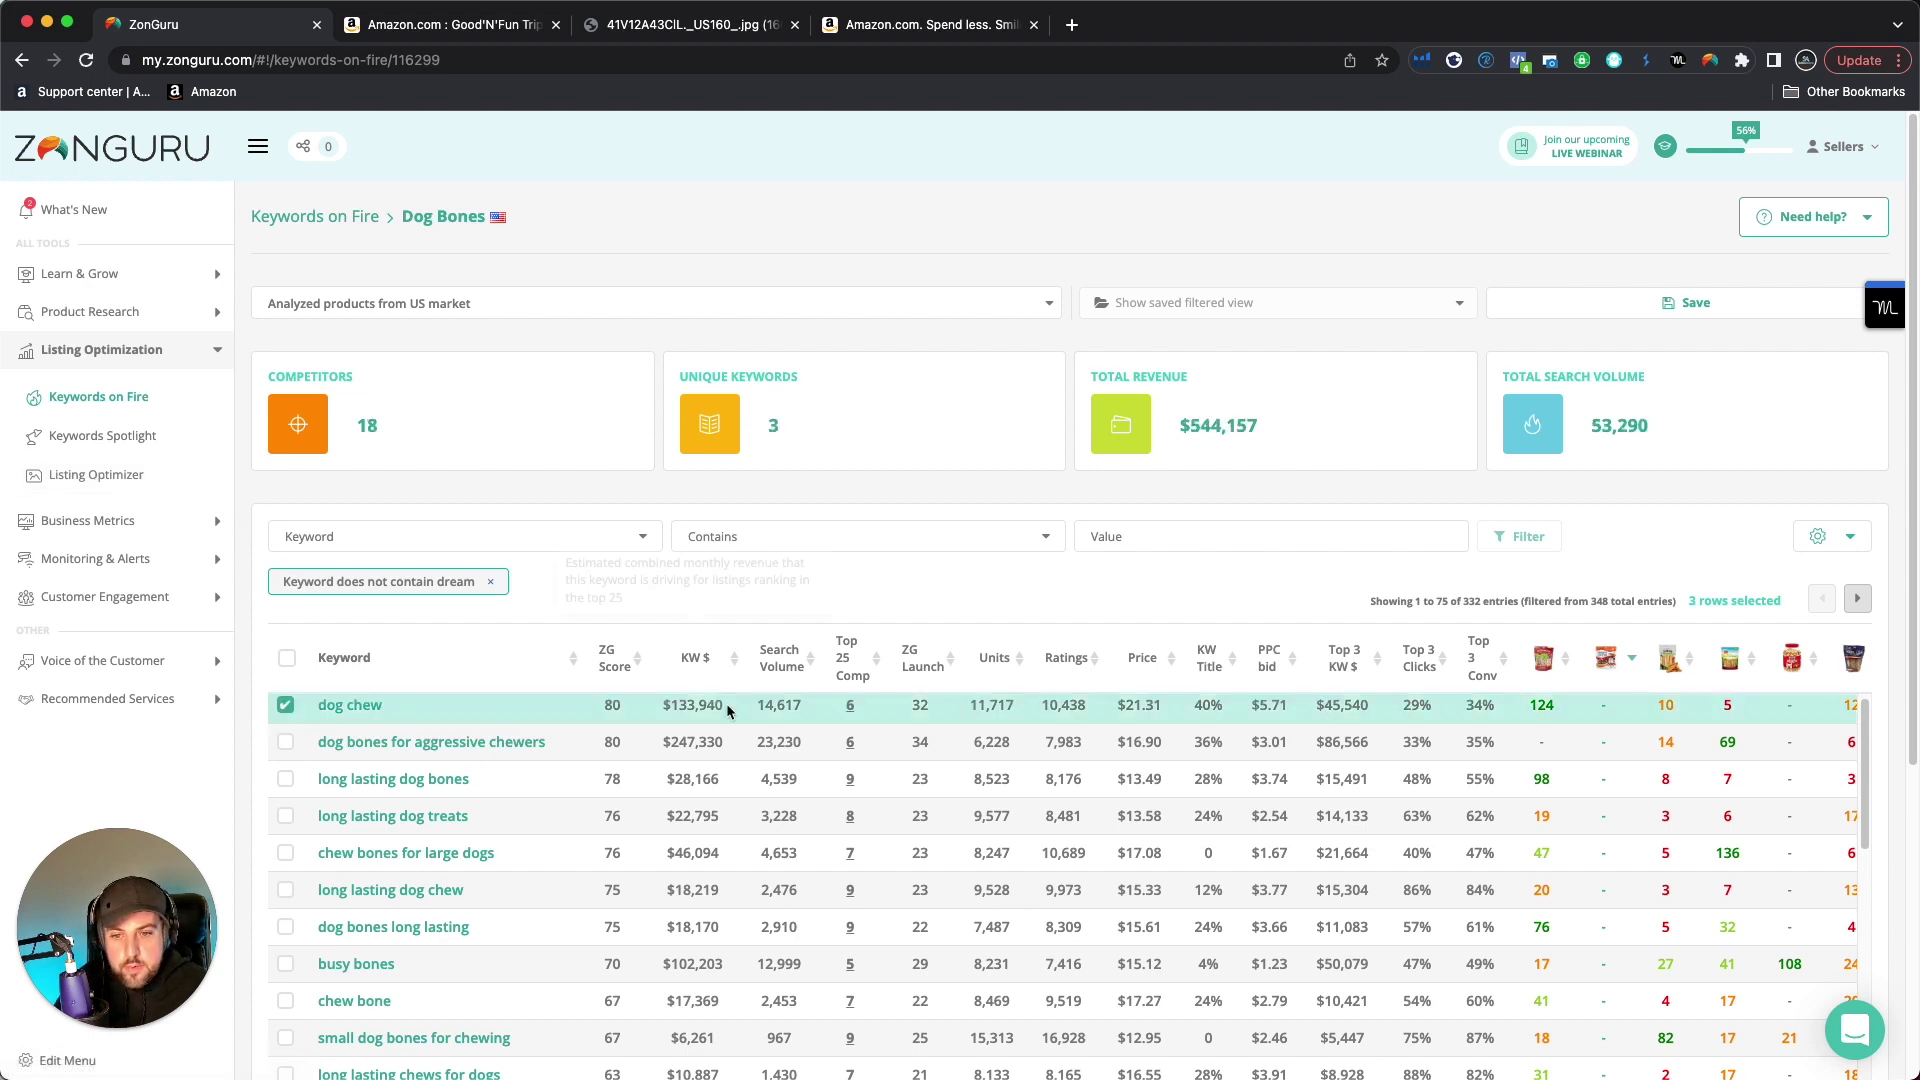
{"action": "scroll", "coordinate": [650, 800], "scroll_direction": "down", "scroll_amount": 3}
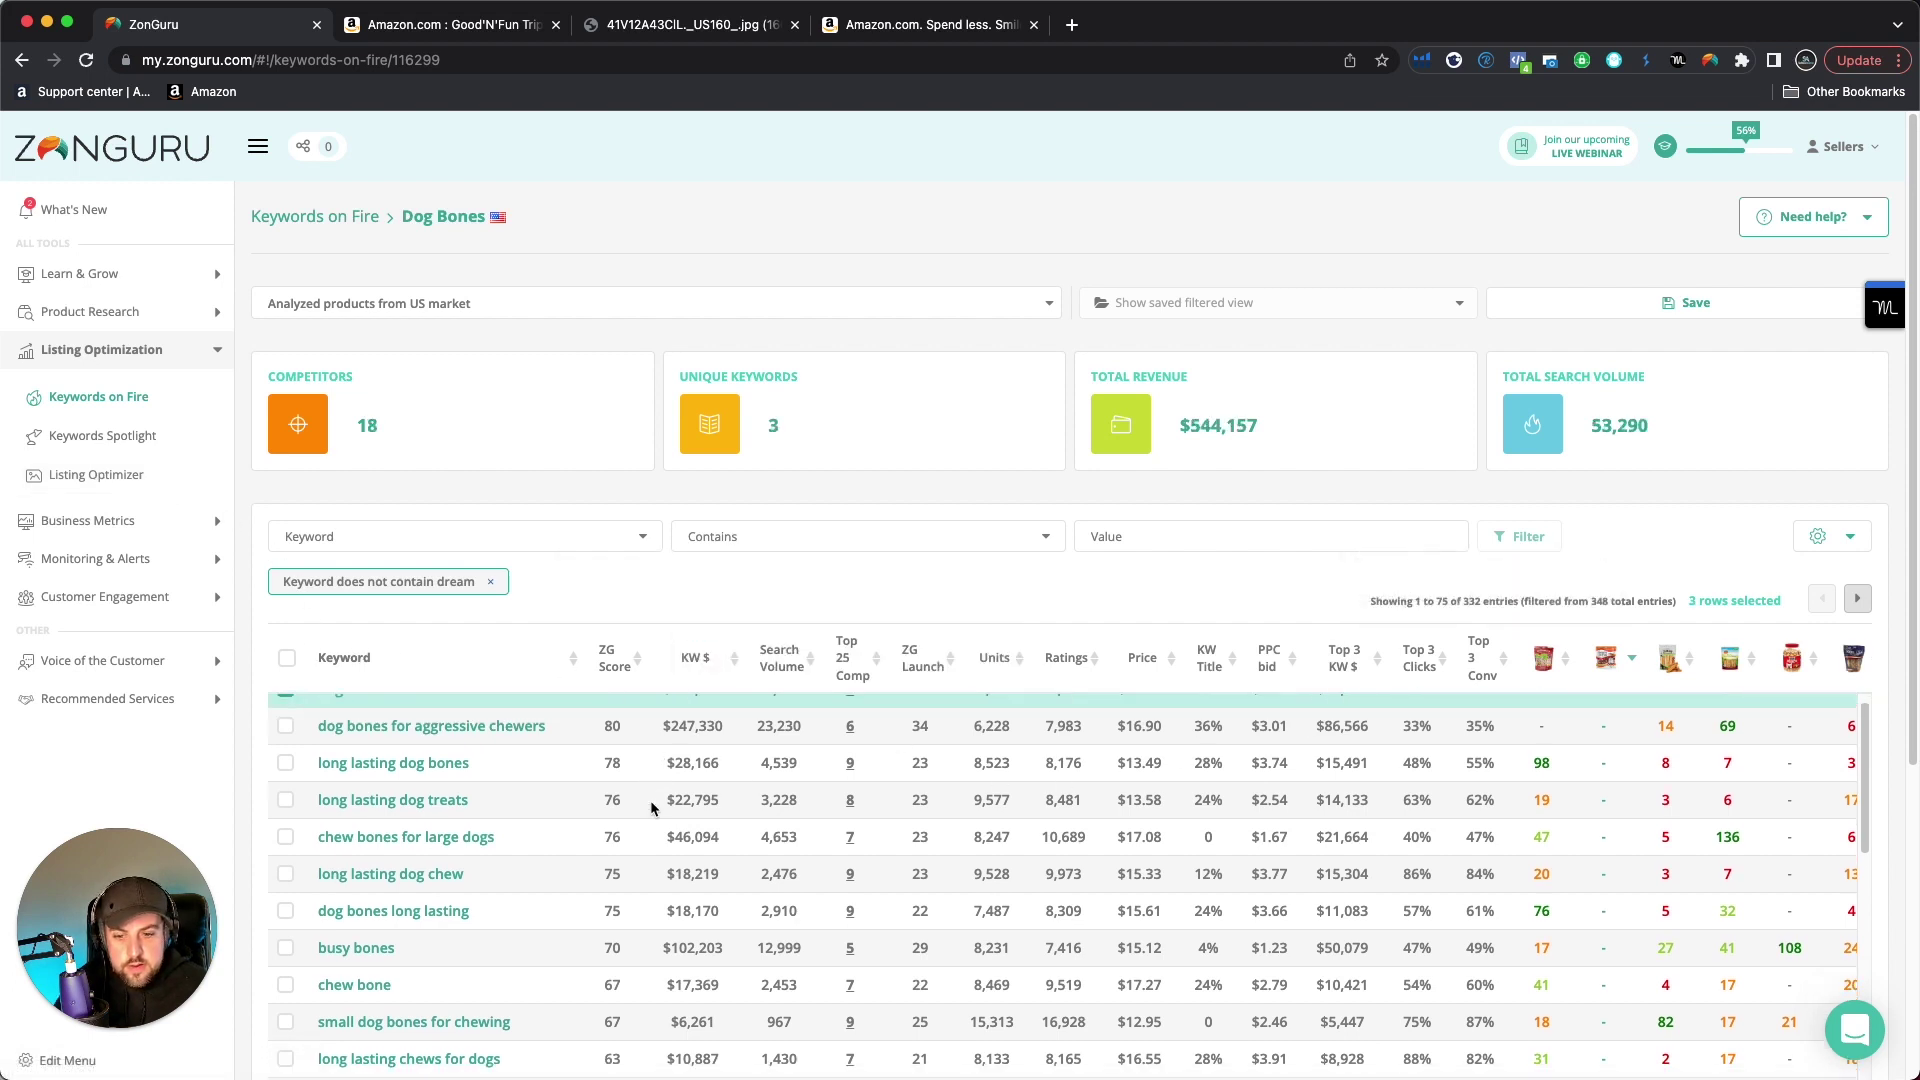
{"action": "scroll", "coordinate": [596, 797], "scroll_direction": "up", "scroll_amount": 4}
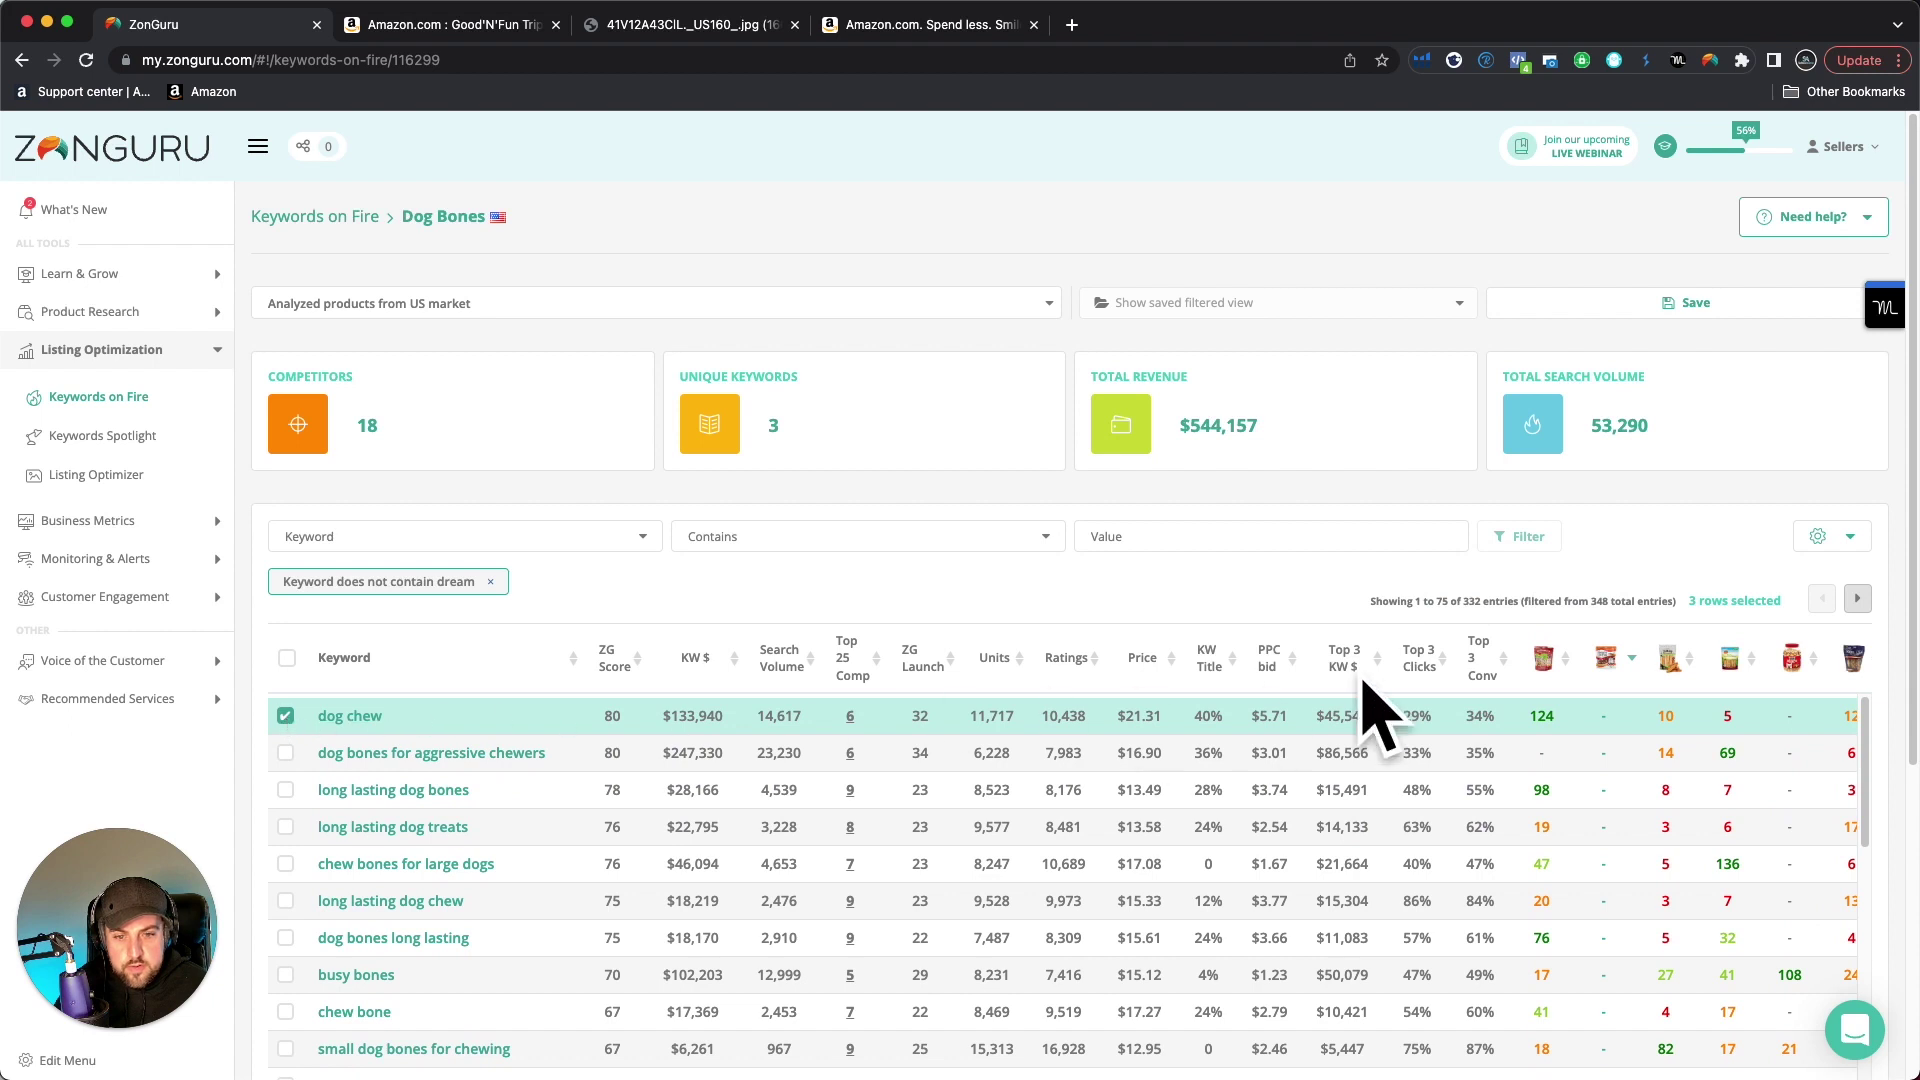
{"action": "left_click", "coordinate": [1849, 536]}
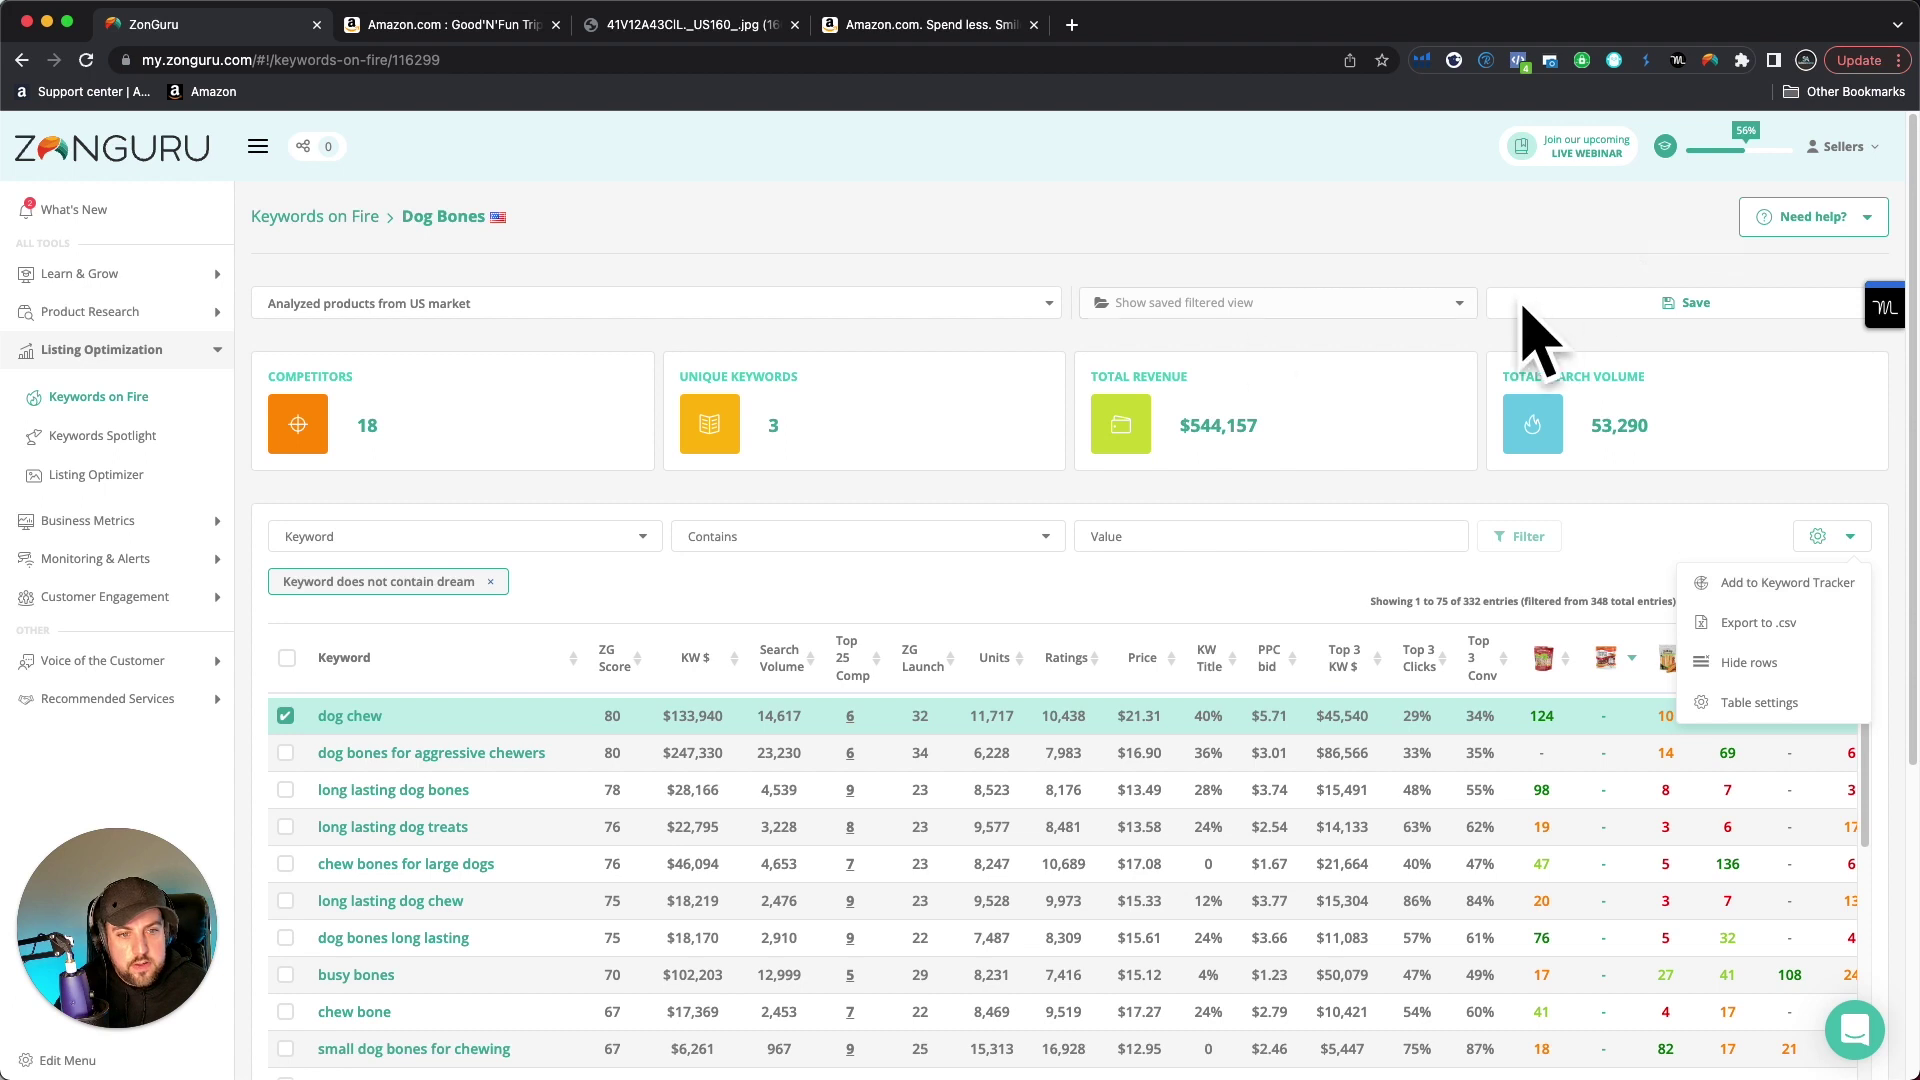
Open the vanilla paste Listing Optimizer session, pick Dog Bones under Import from KWOF, then close the dialog
{"action": "left_click", "coordinate": [134, 474]}
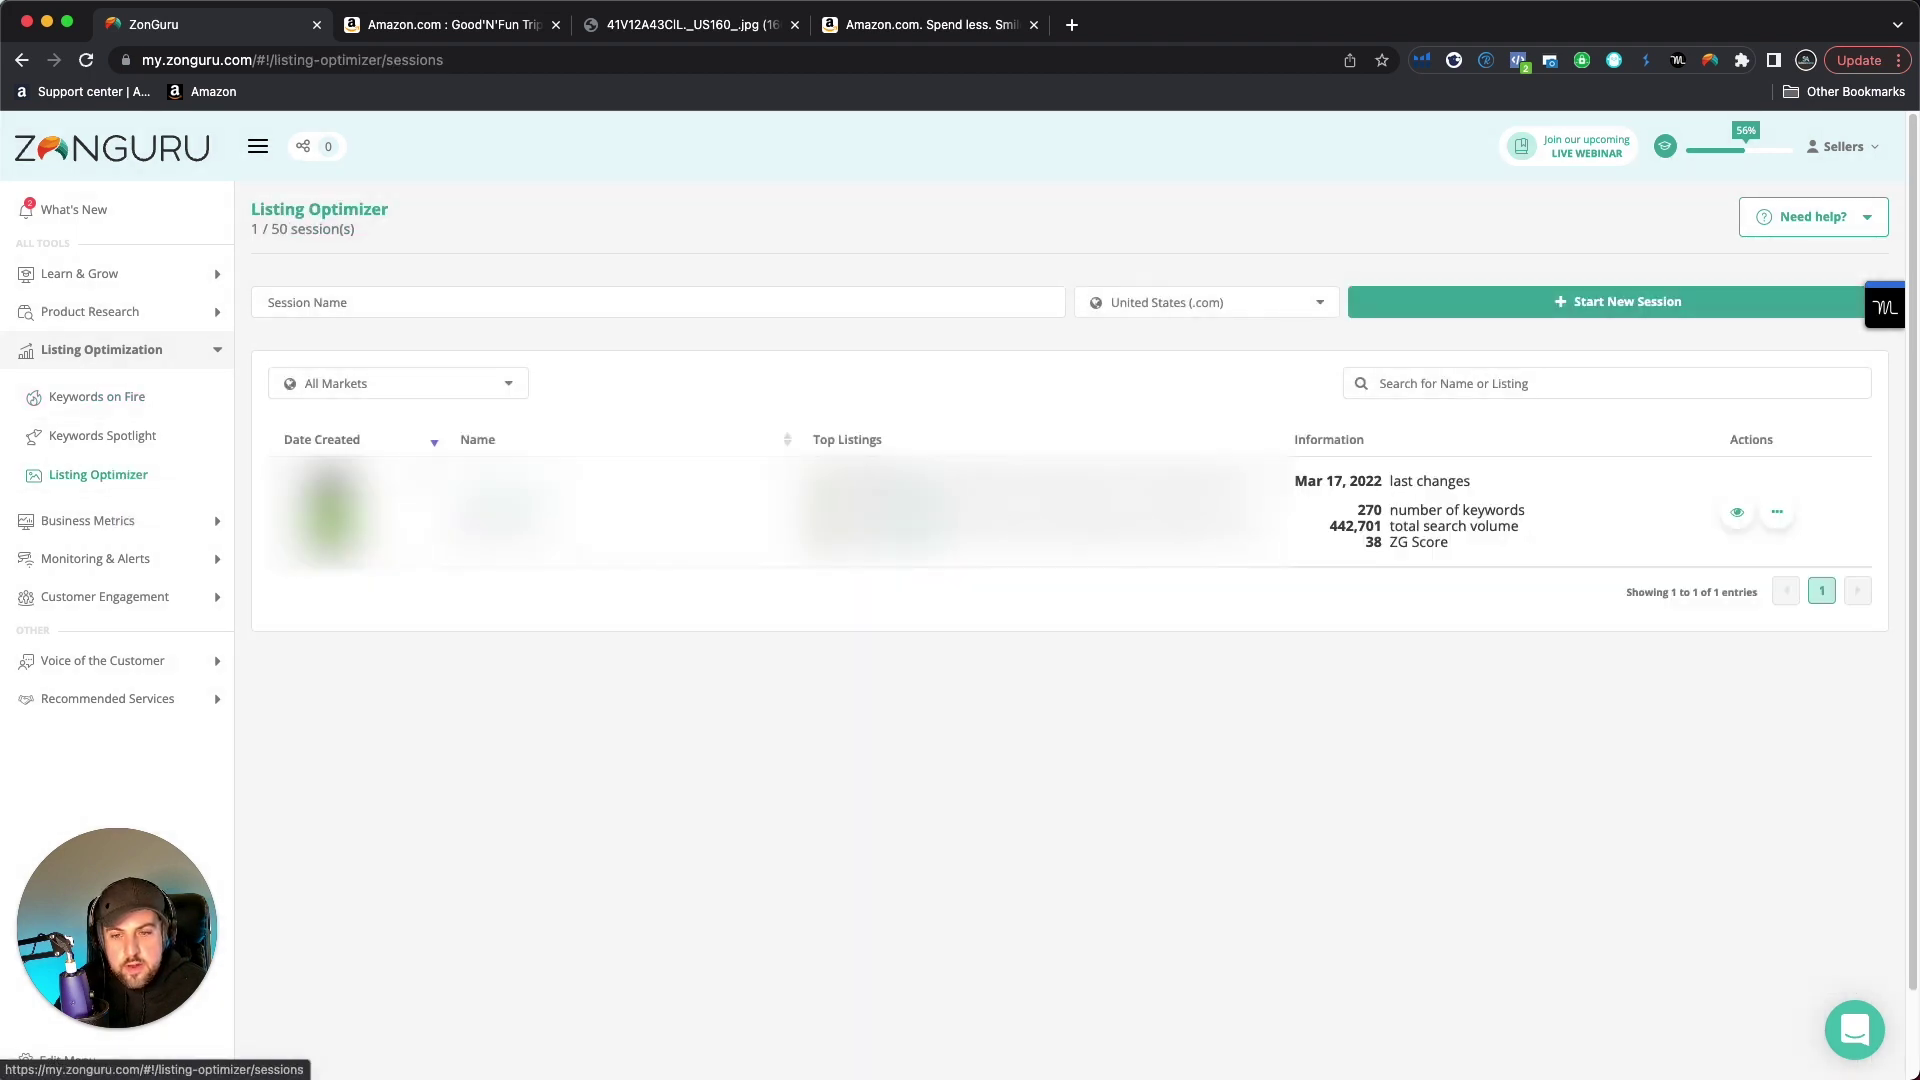
{"action": "left_click", "coordinate": [1737, 512]}
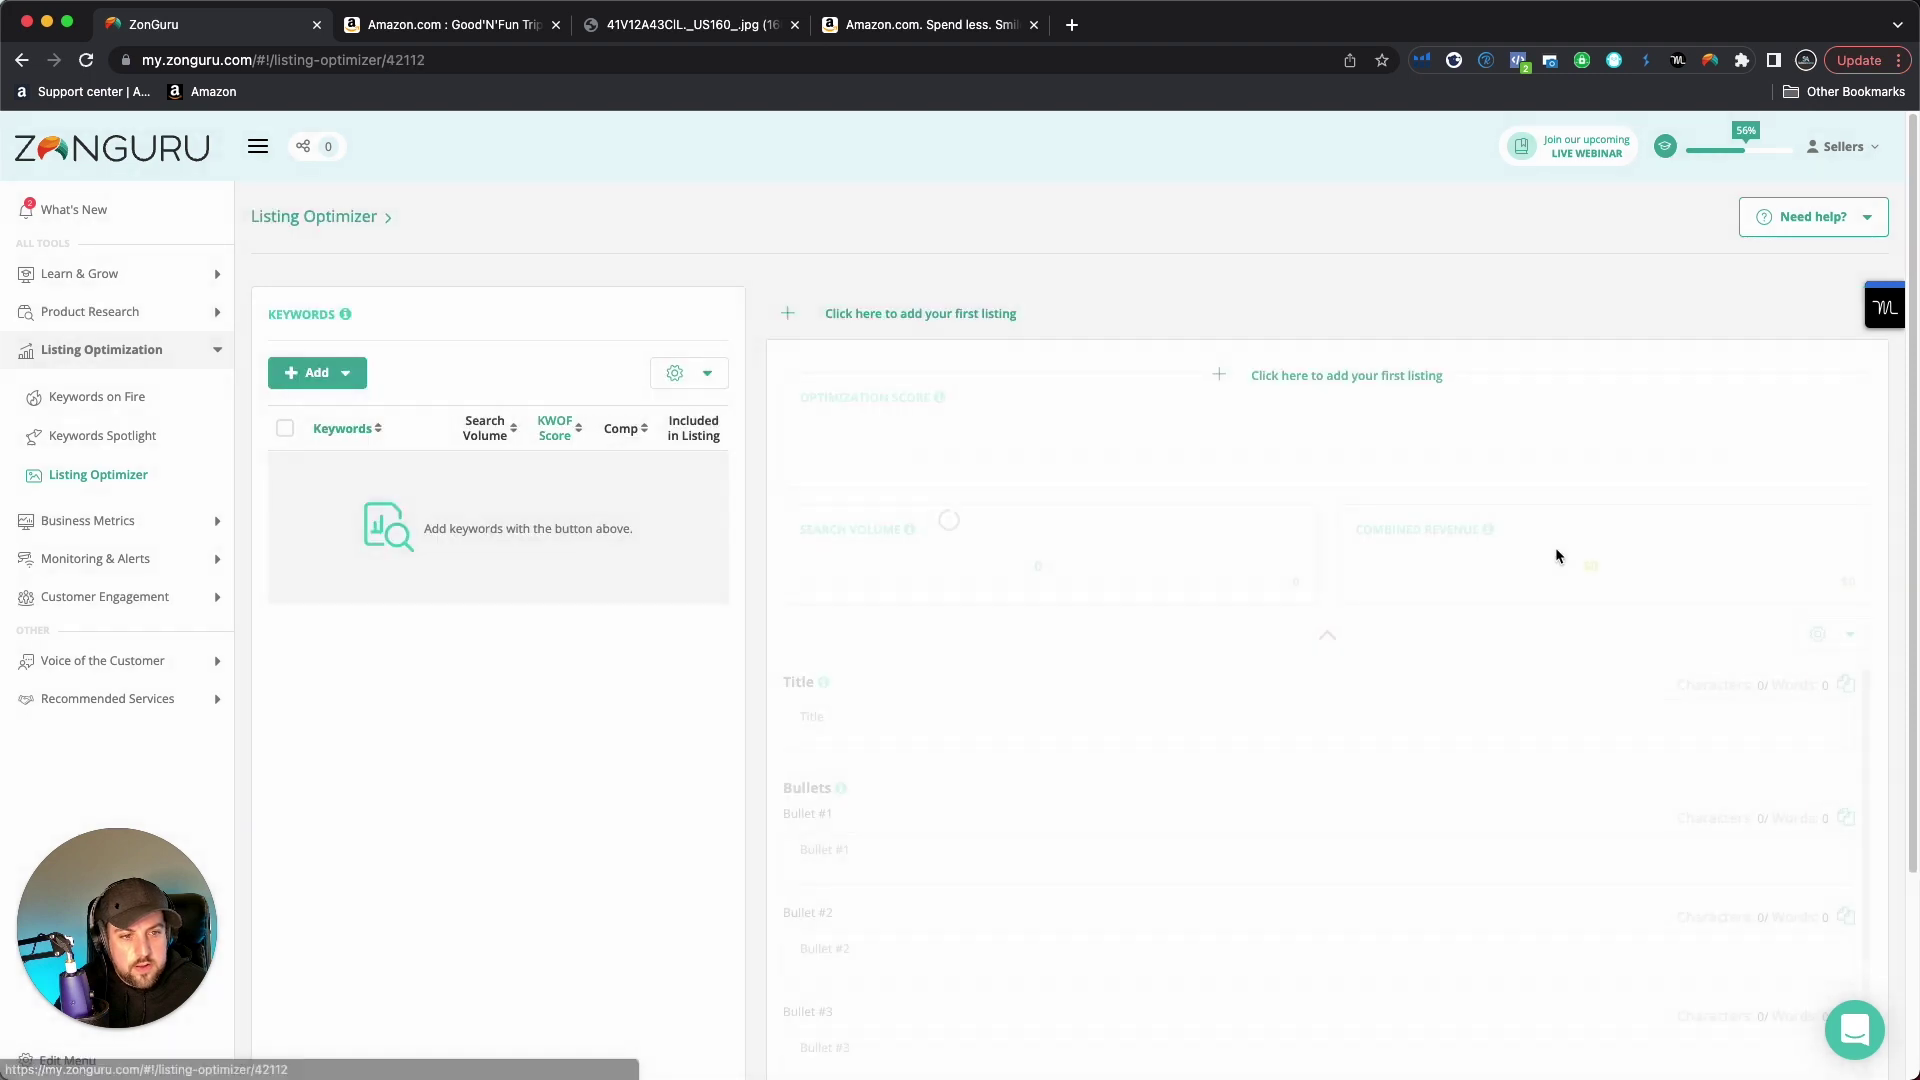
{"action": "left_click", "coordinate": [292, 375]}
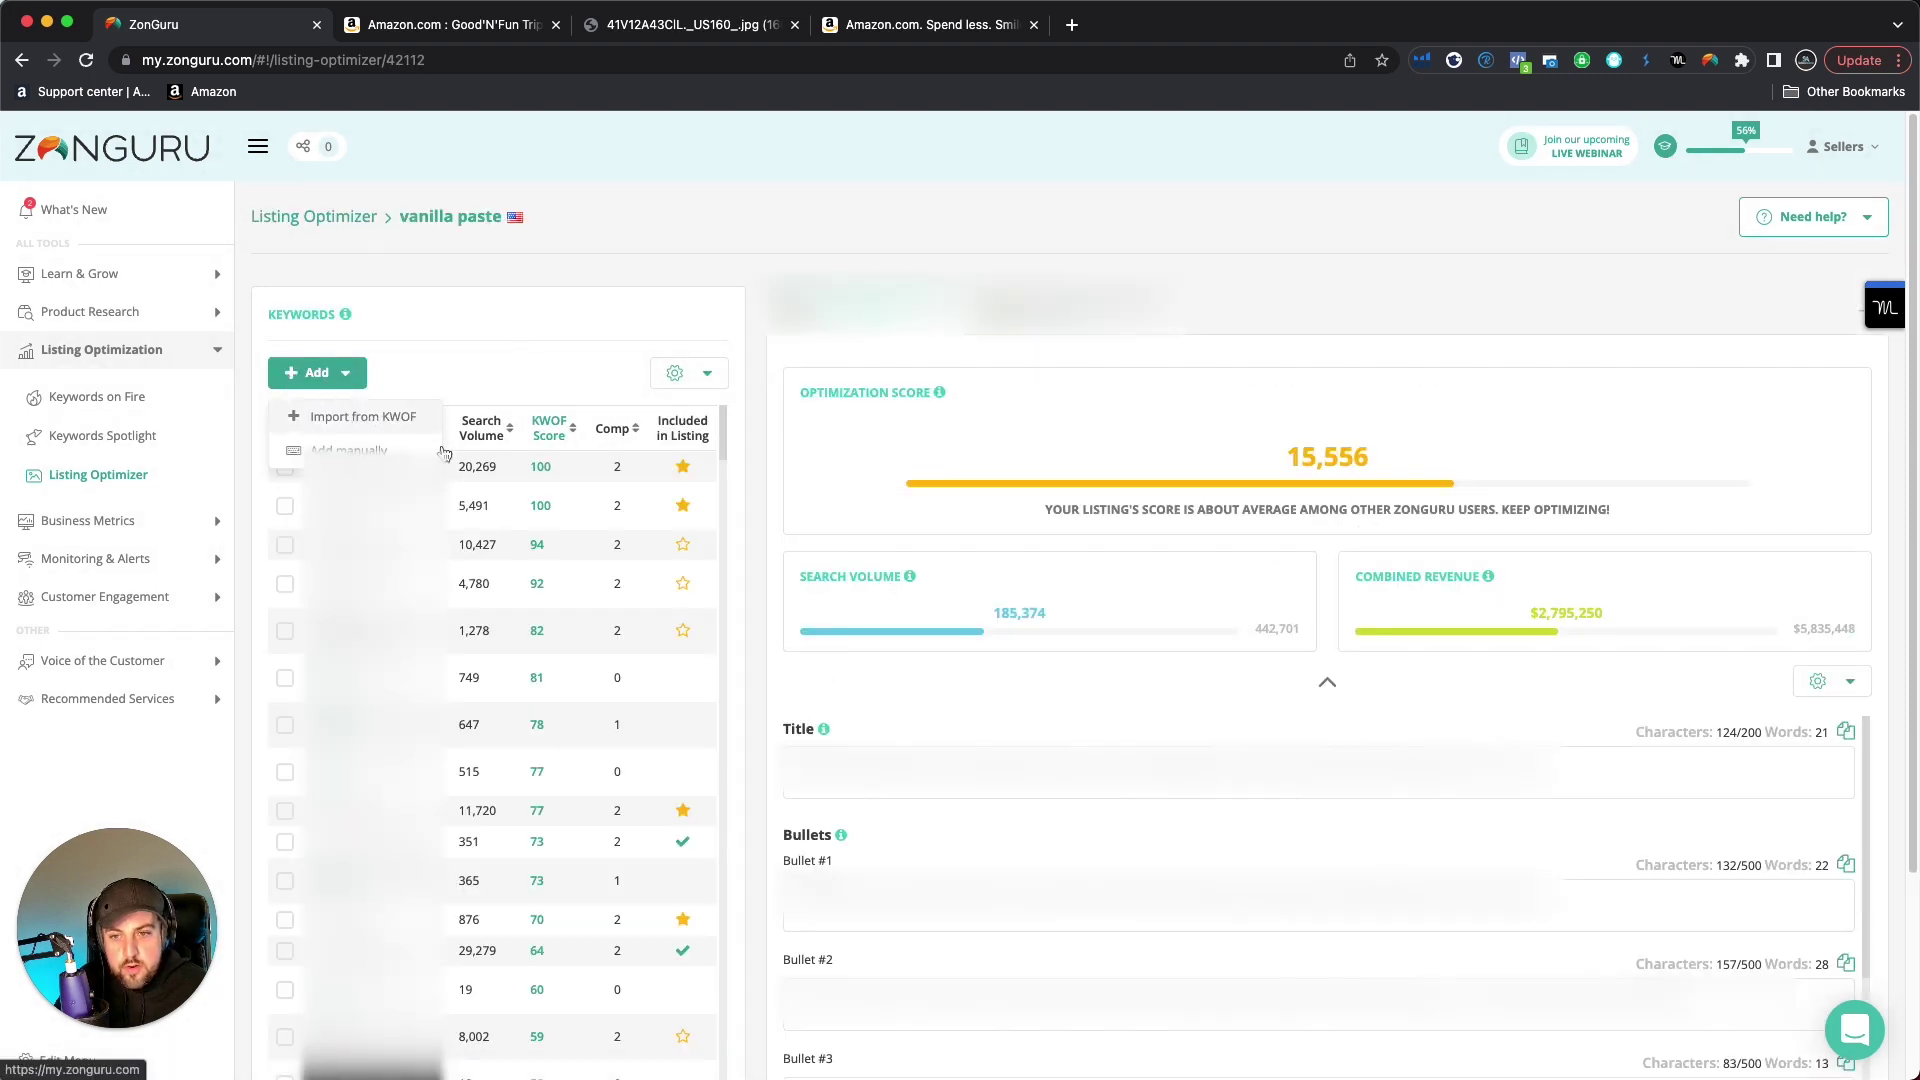
{"action": "left_click", "coordinate": [408, 438]}
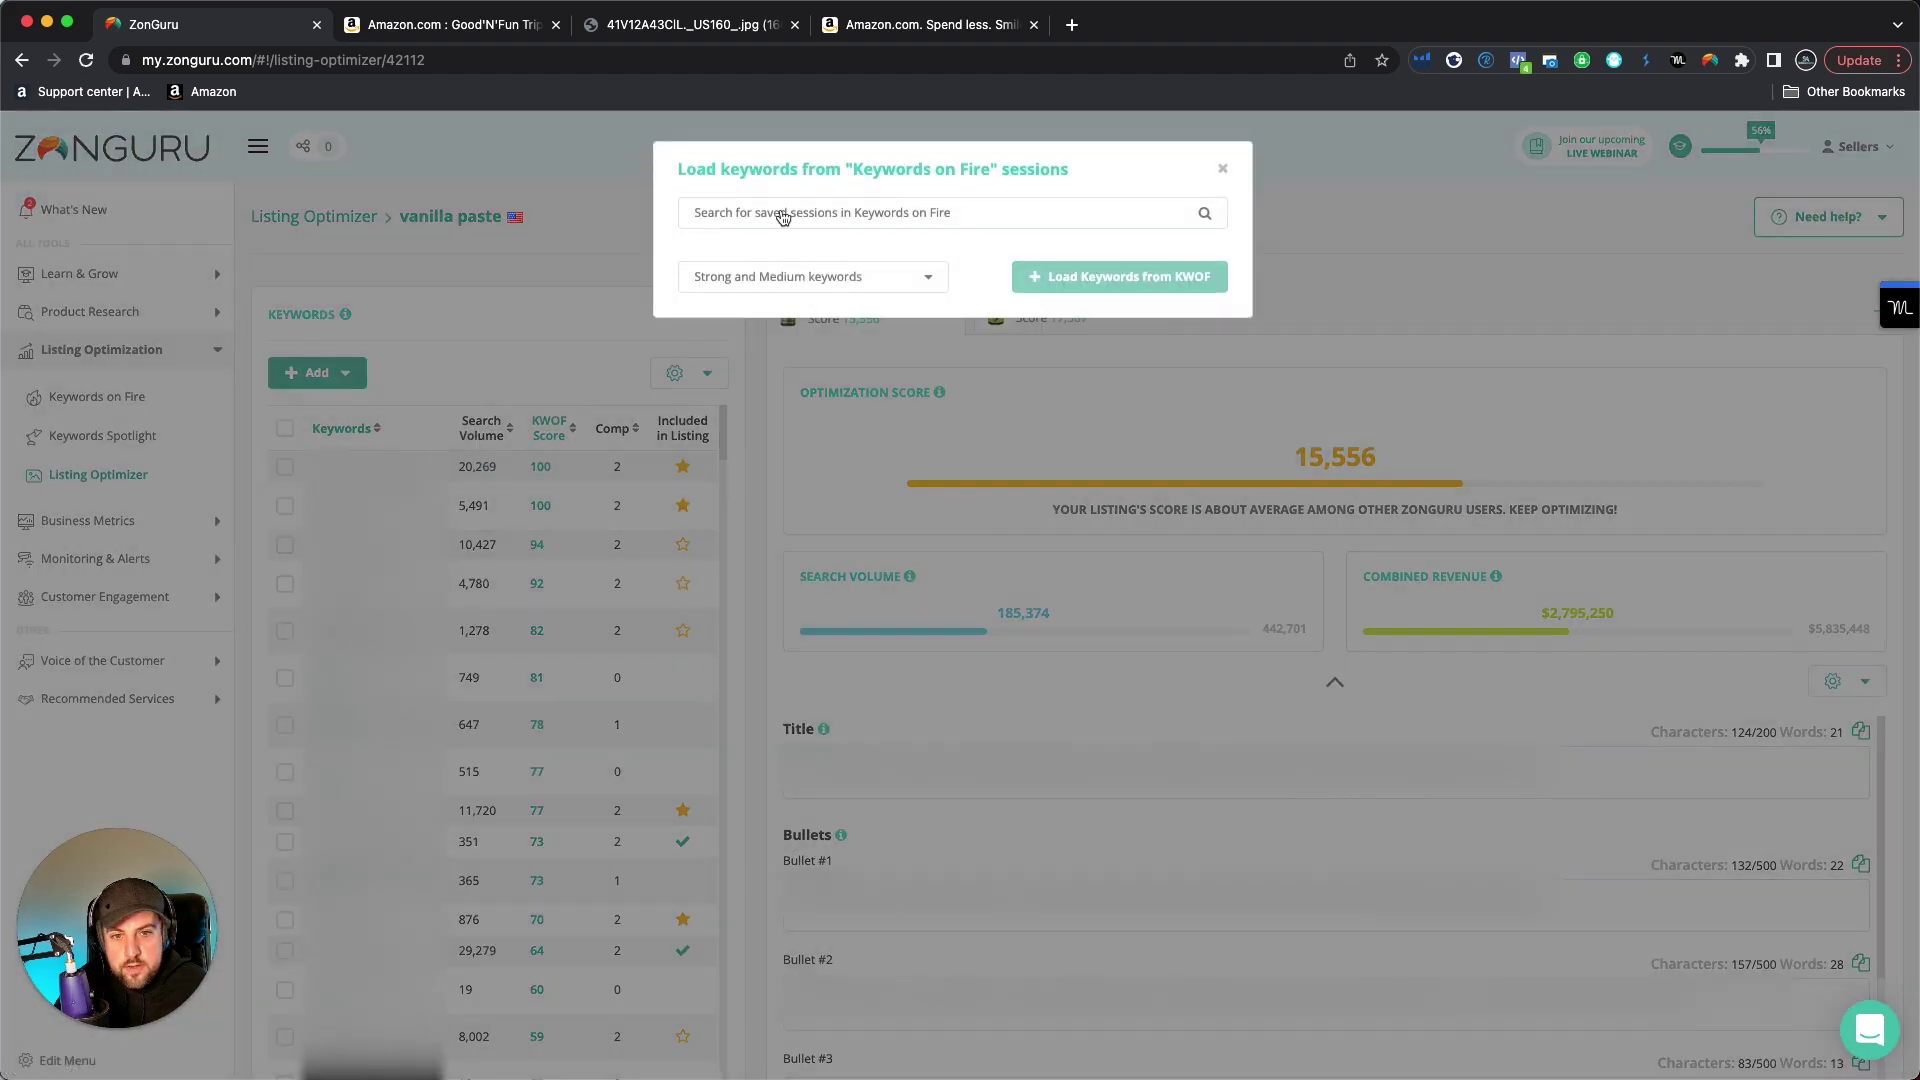
{"action": "left_click", "coordinate": [780, 212]}
{"action": "left_click", "coordinate": [760, 243]}
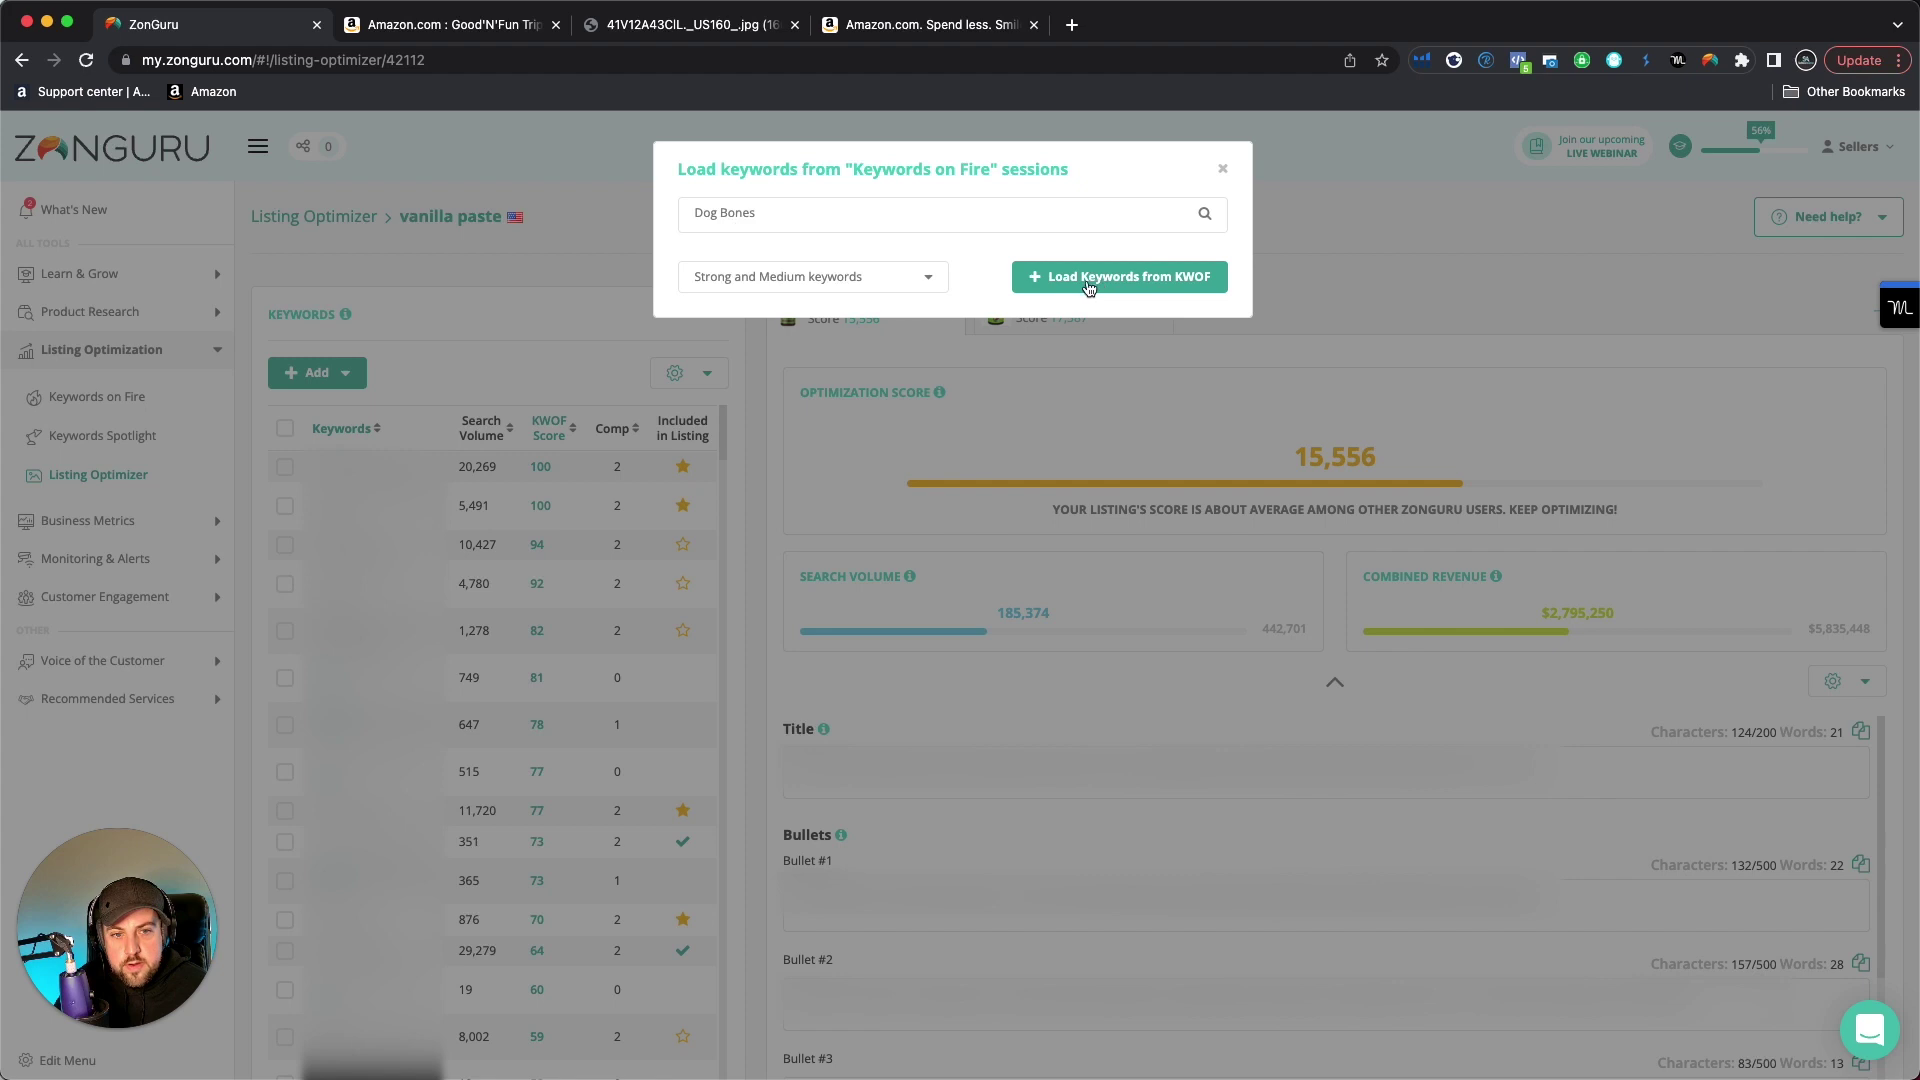
{"action": "left_click", "coordinate": [1223, 168]}
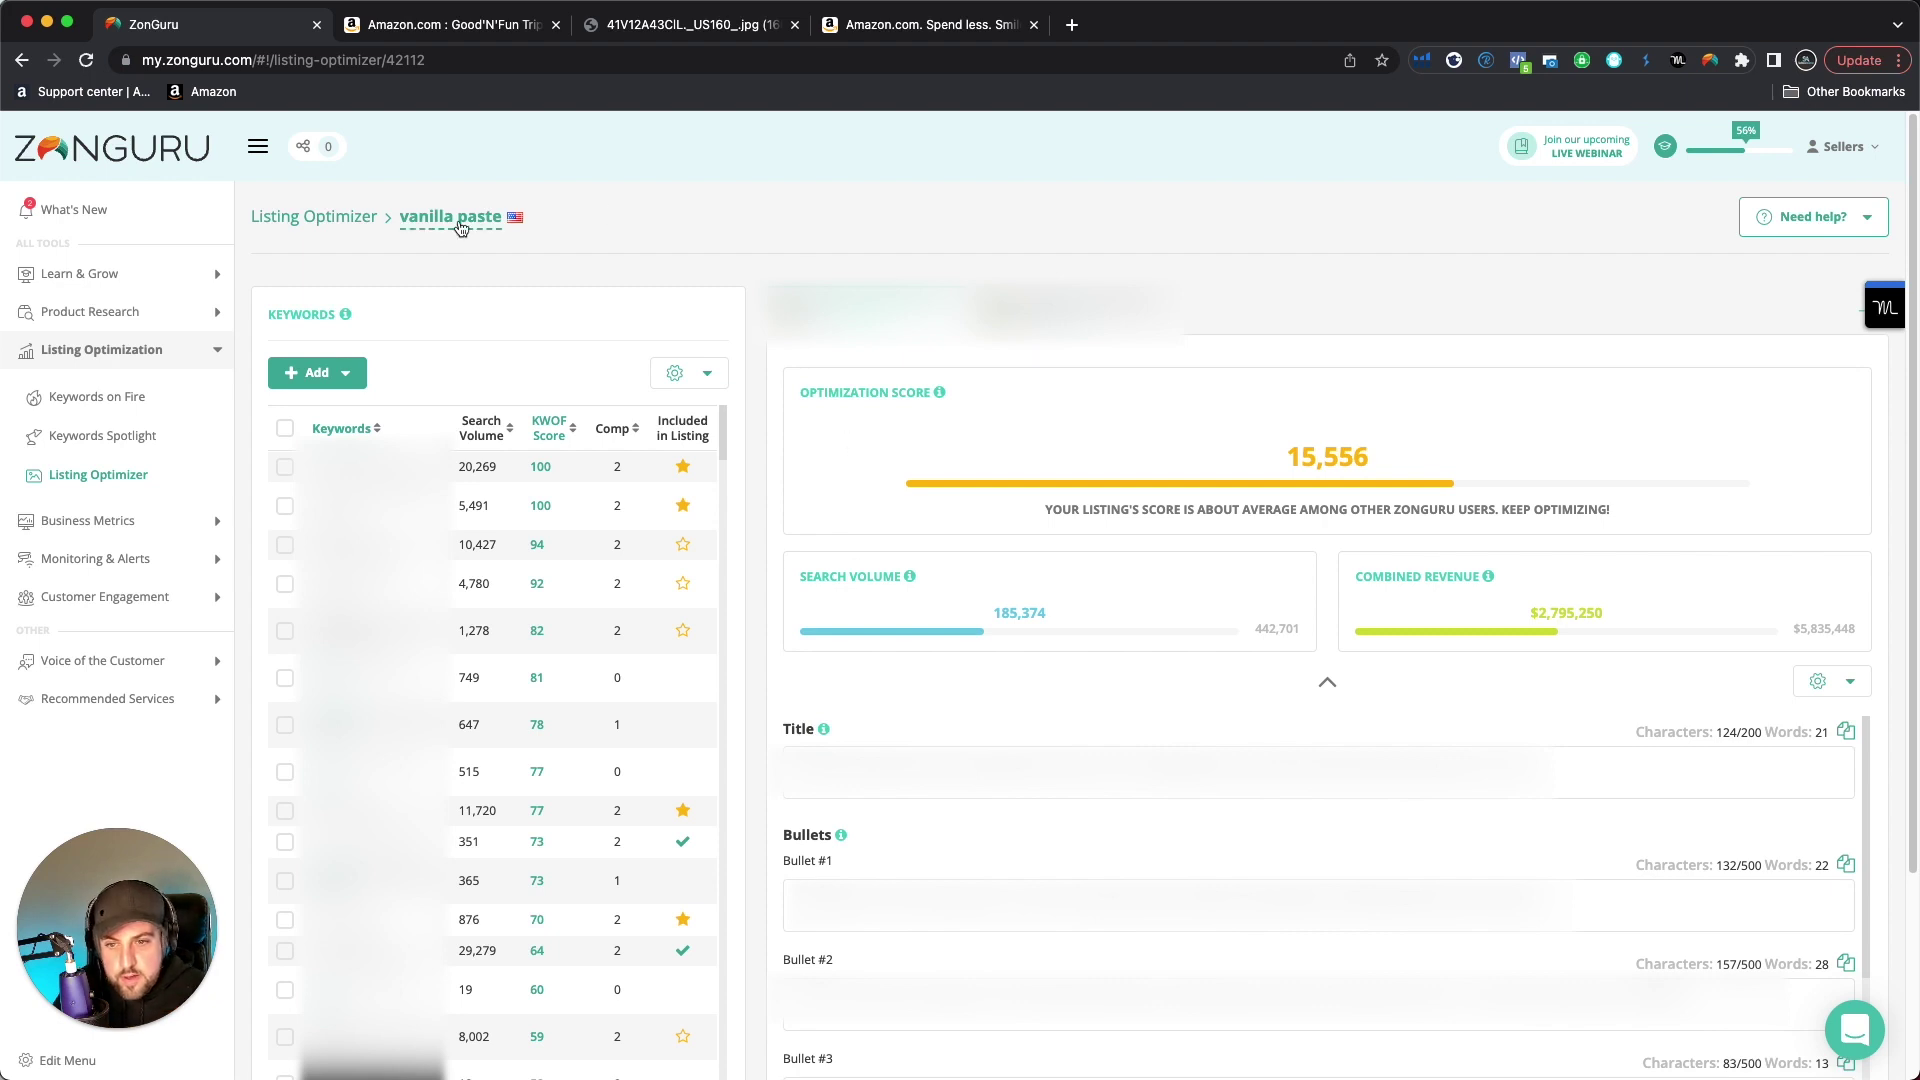
Choose 'Import from KWOF' from the Keywords panel's Add menu to reach Keywords on Fire
{"action": "left_click", "coordinate": [342, 374]}
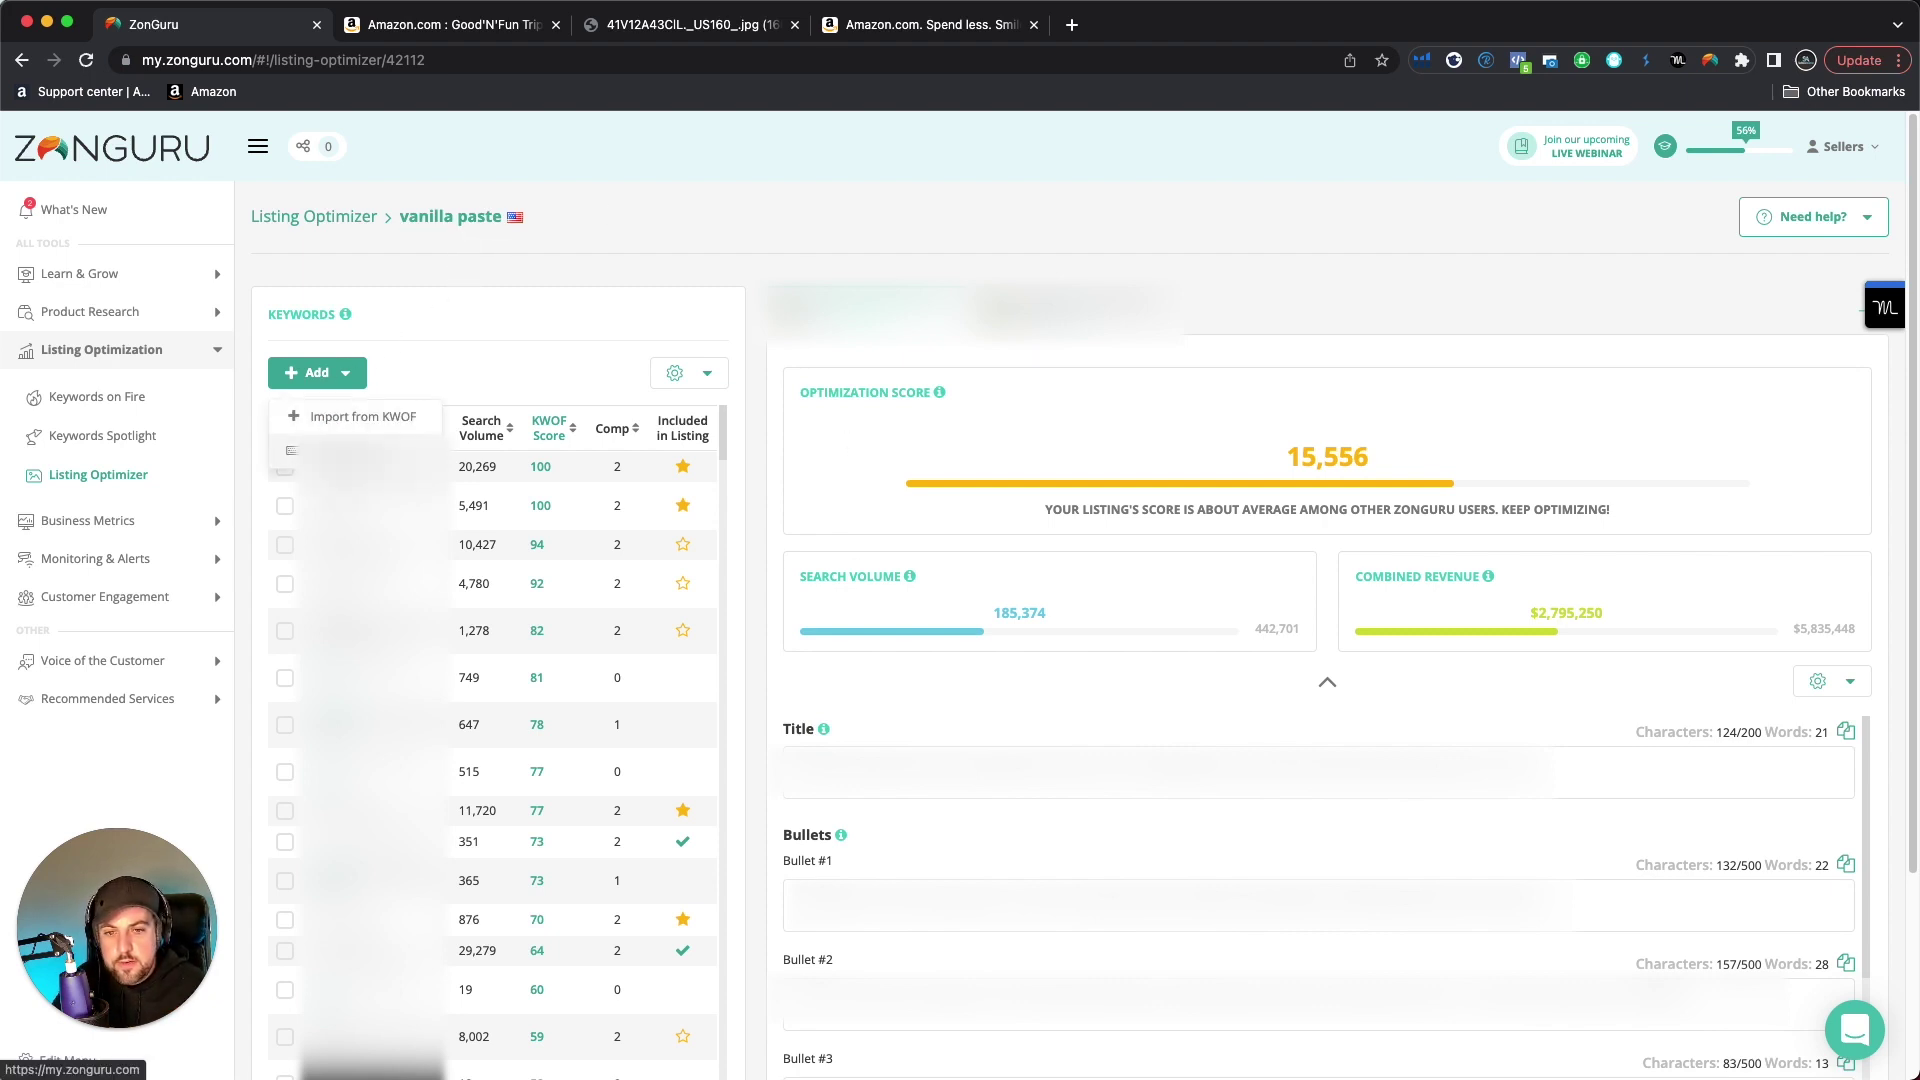
{"action": "left_click", "coordinate": [362, 416]}
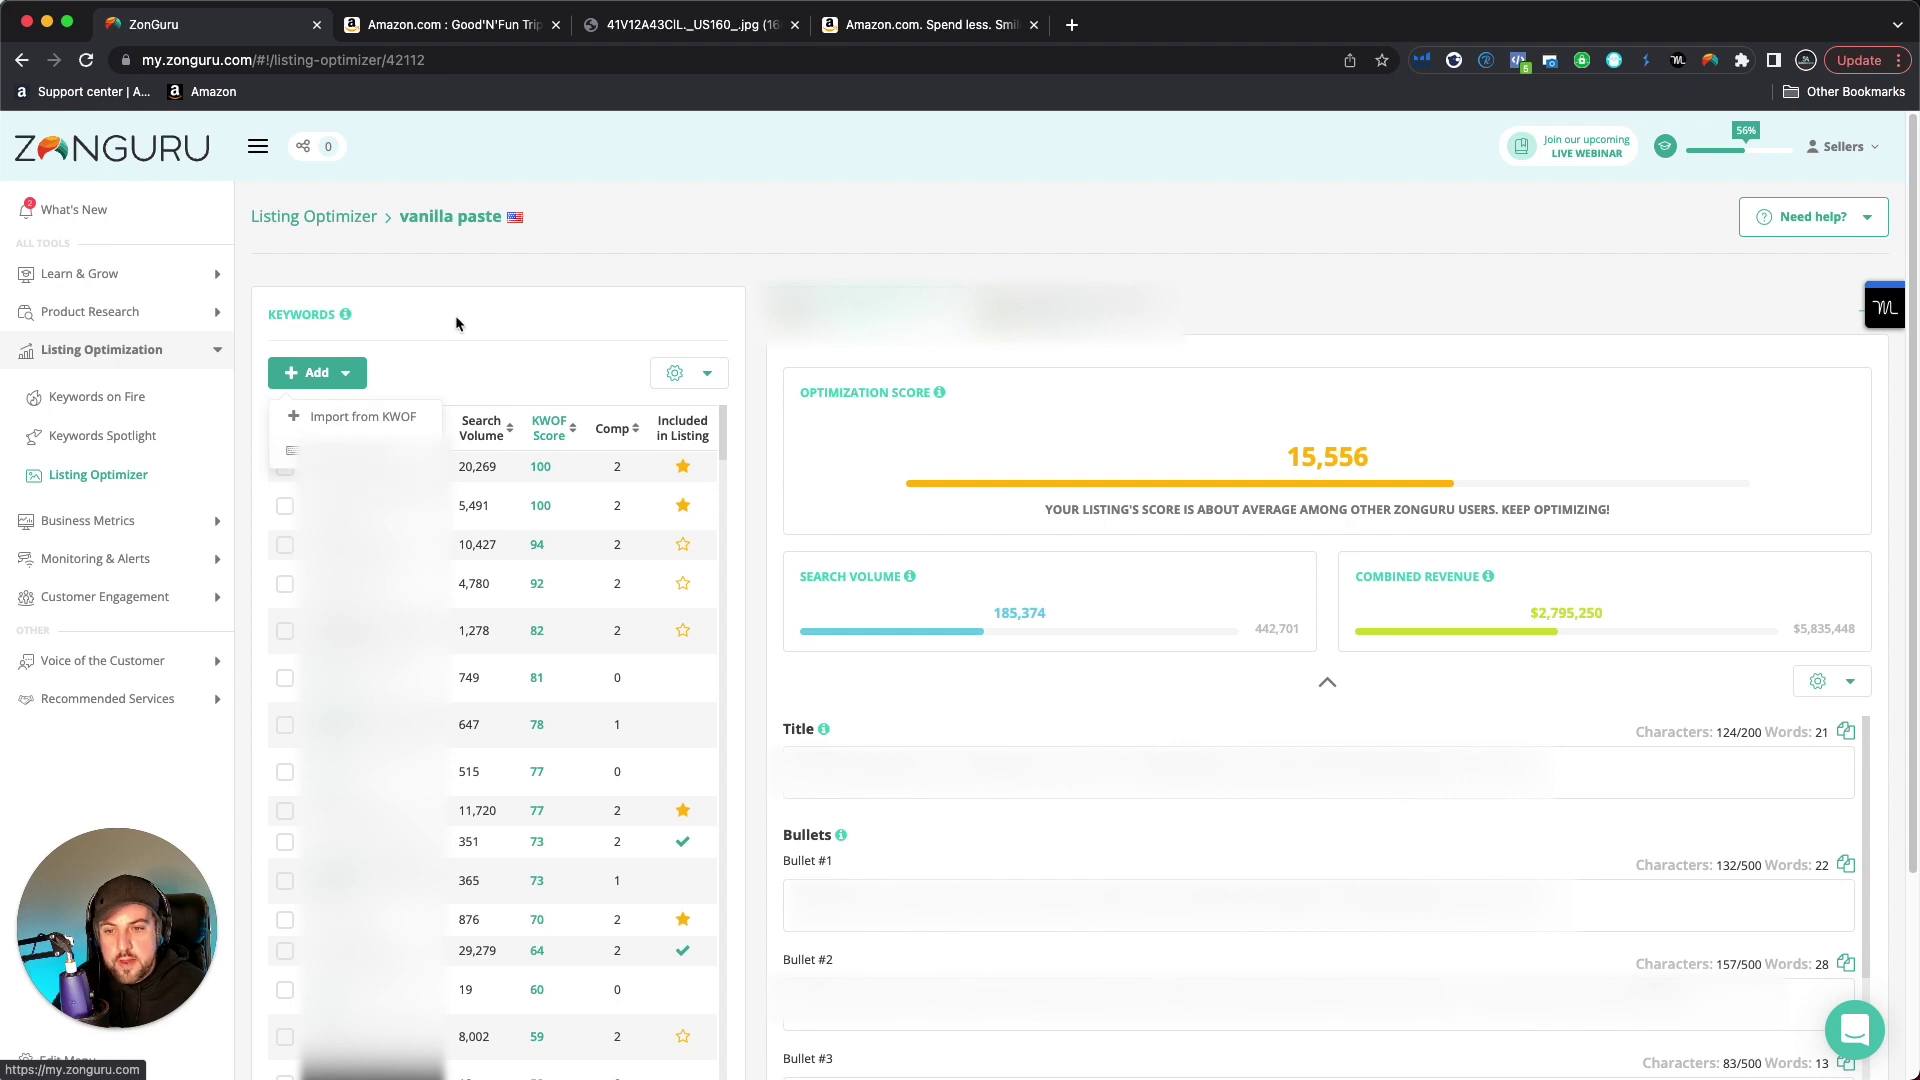